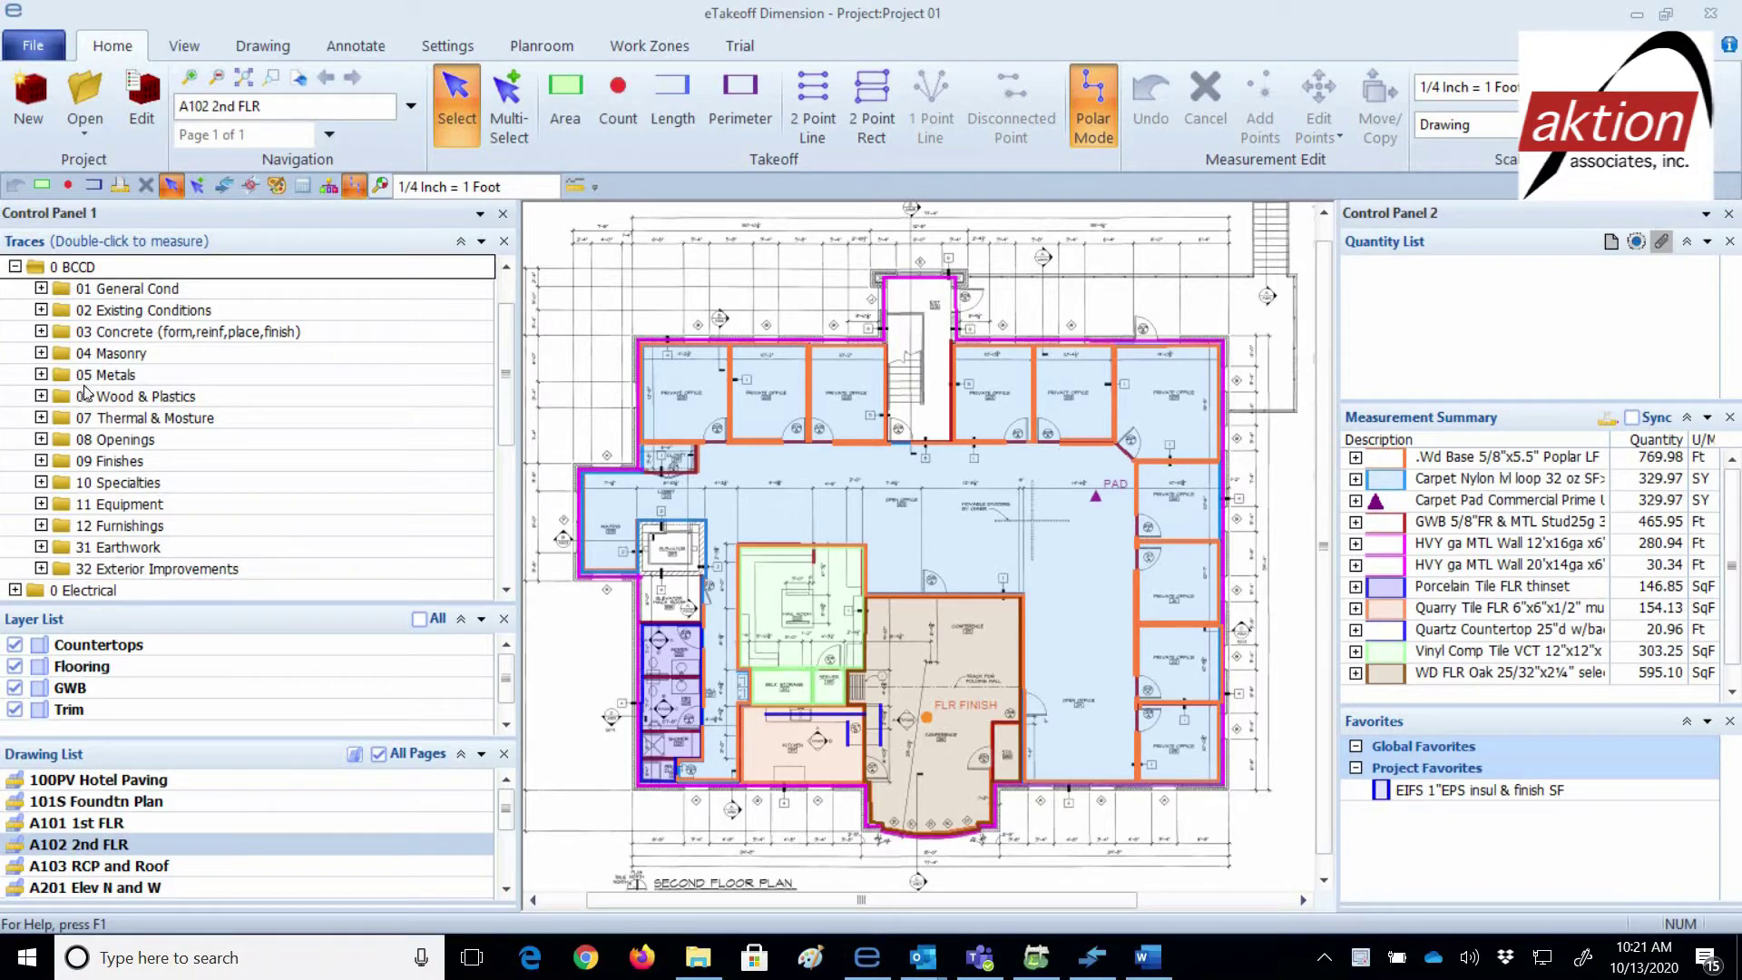
Peek at the 03 Concrete Columns traces, then list the Demo Bldg Demo FTG & Foundatn traces under 02 Existing Conditions.
double_click(132, 333)
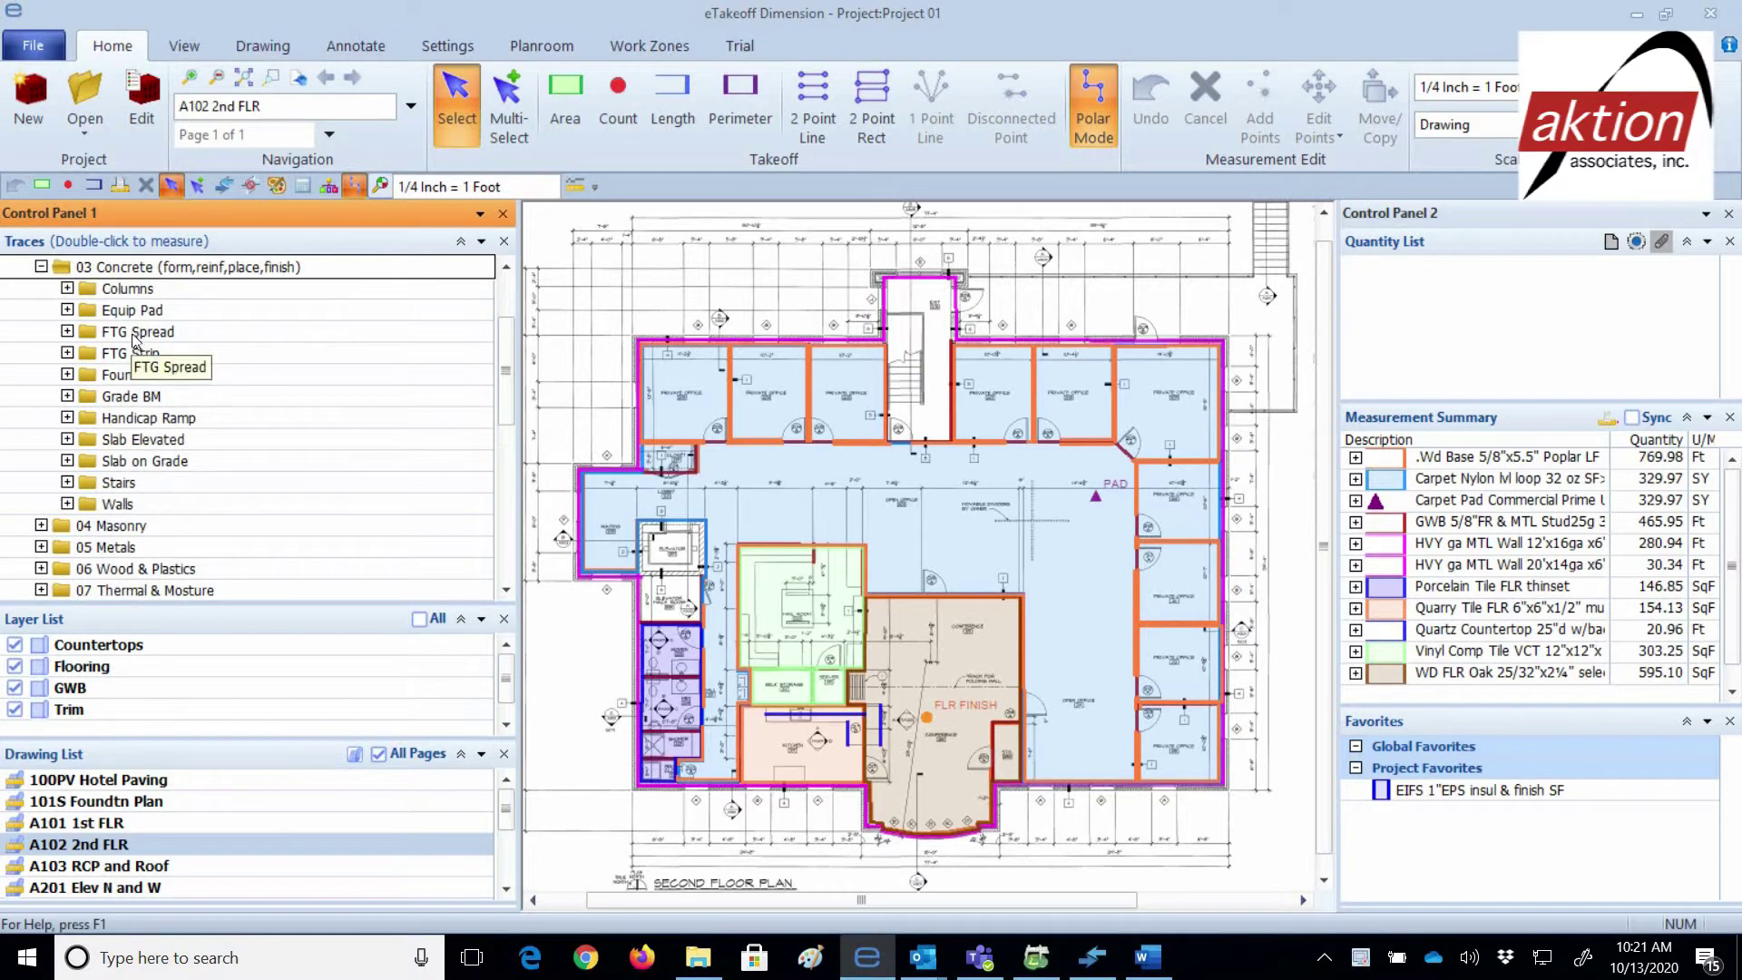
click(68, 289)
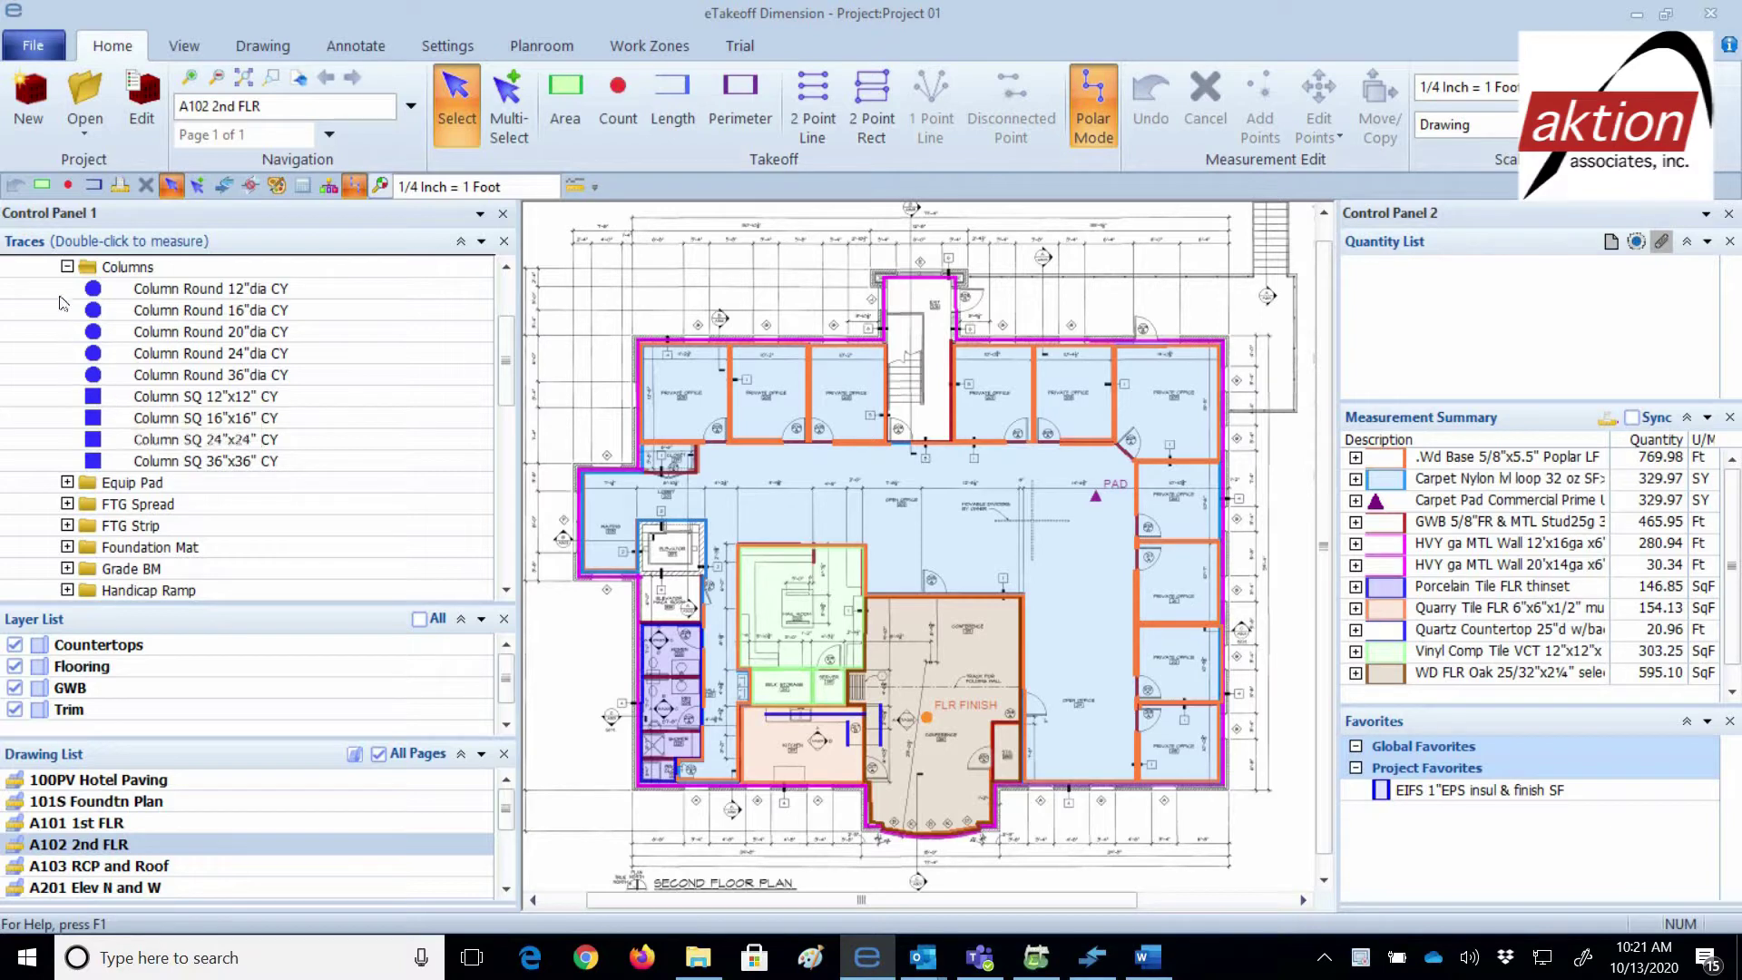
click(68, 266)
key(Left)
key(Left)
key(Left)
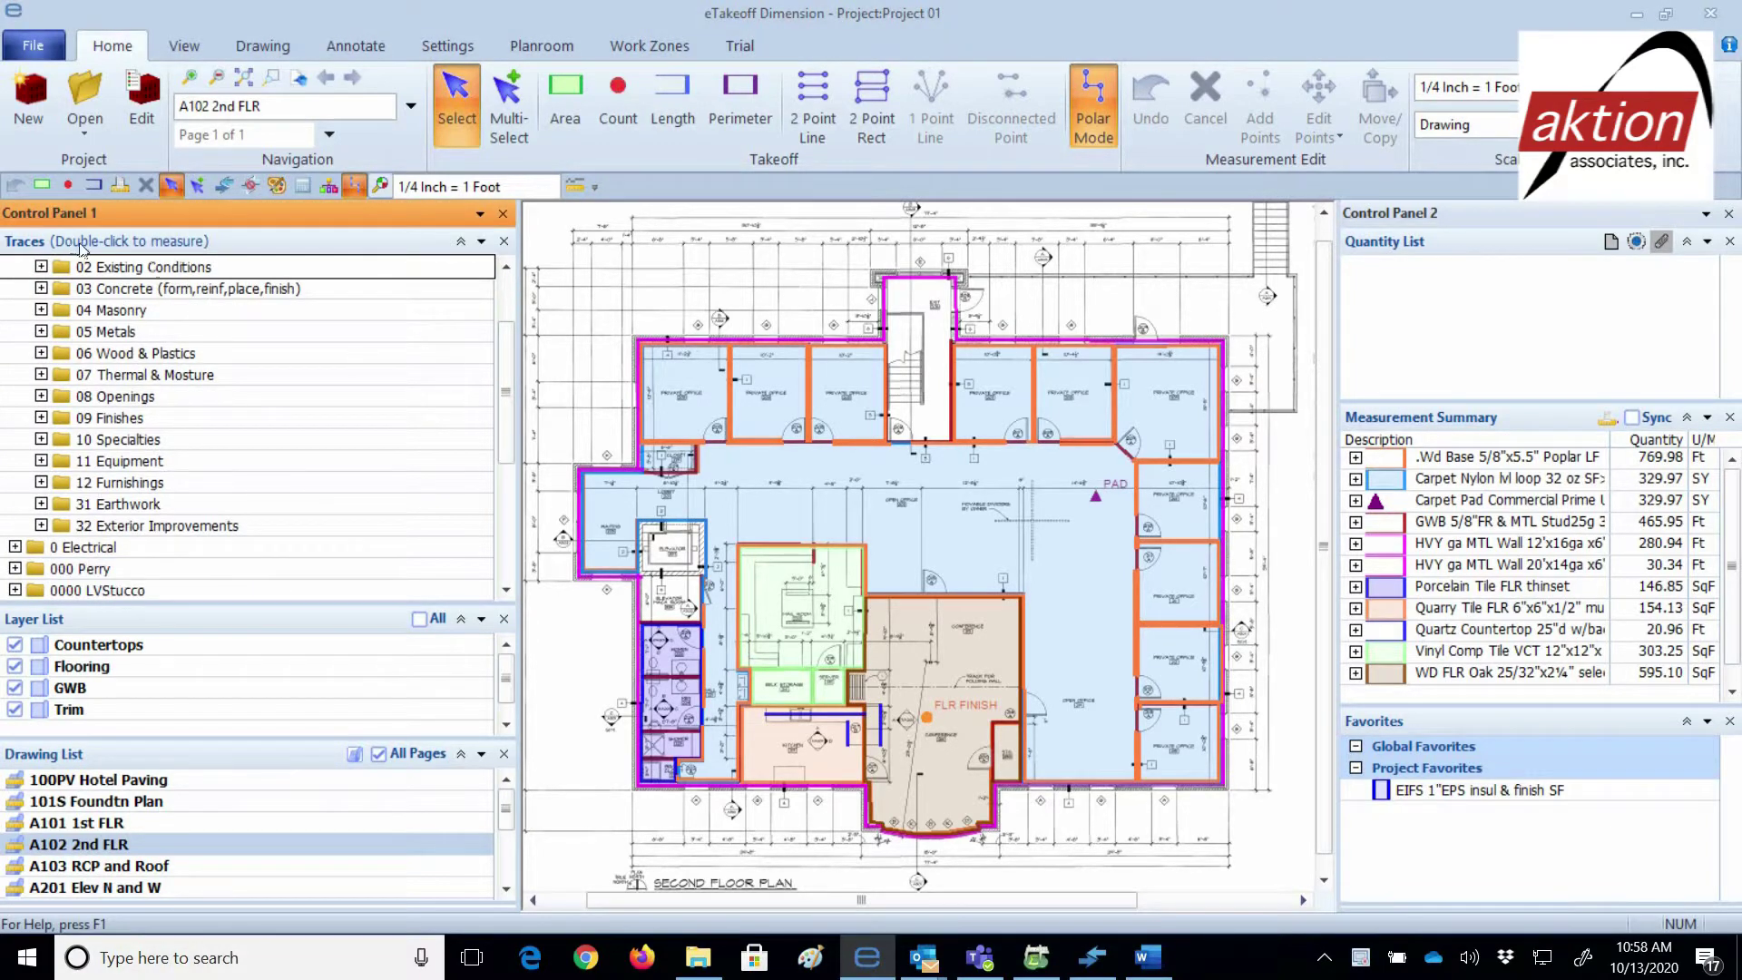
click(41, 267)
click(67, 289)
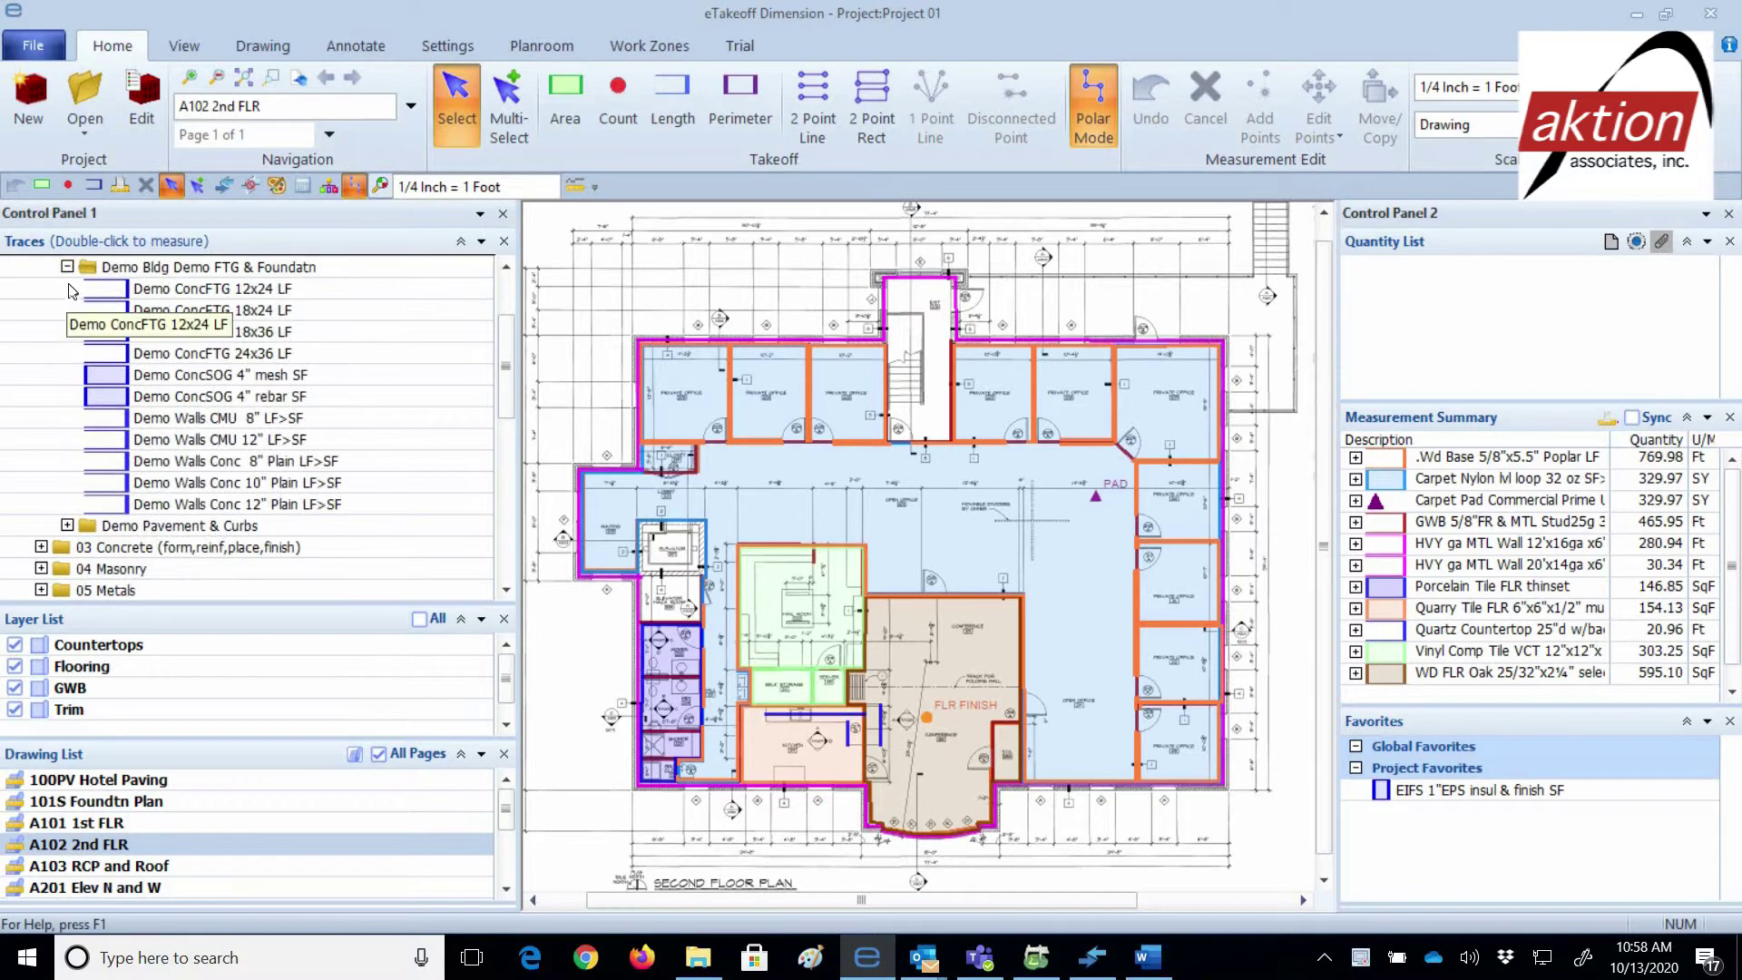
Expand Demo Pavement & Curbs and the 03 Concrete folders, from Columns and footings to Stairs and Walls.
click(130, 526)
click(98, 396)
click(118, 289)
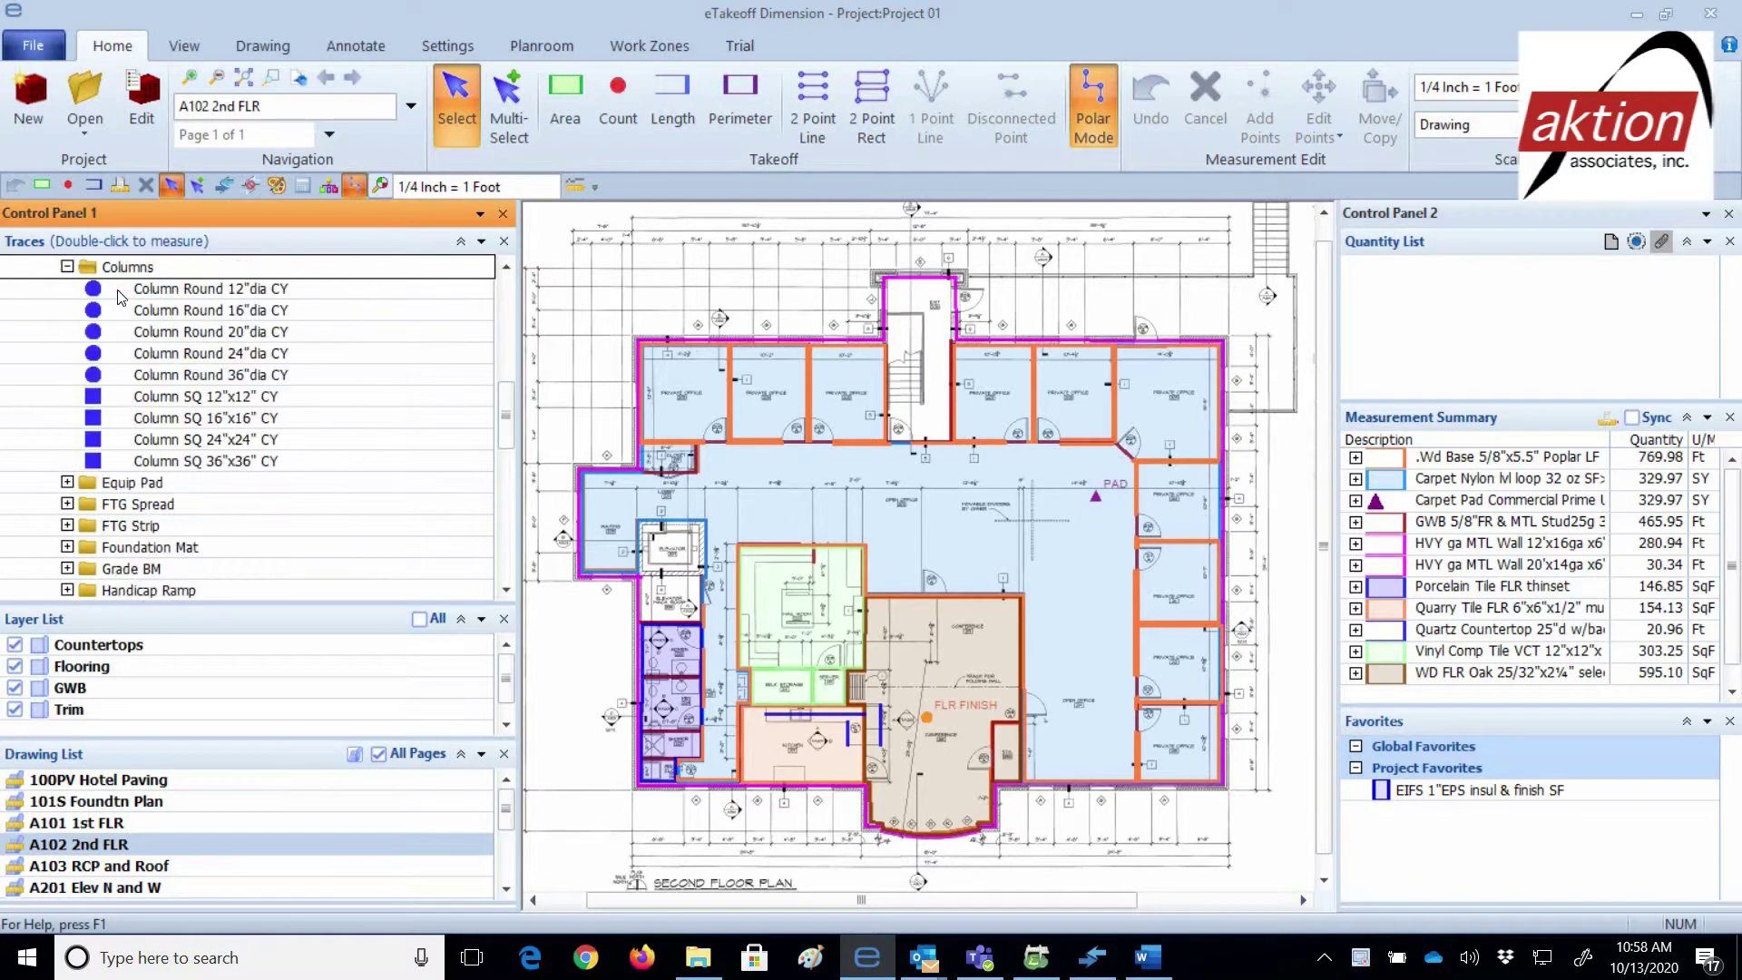
click(130, 483)
click(134, 428)
click(139, 472)
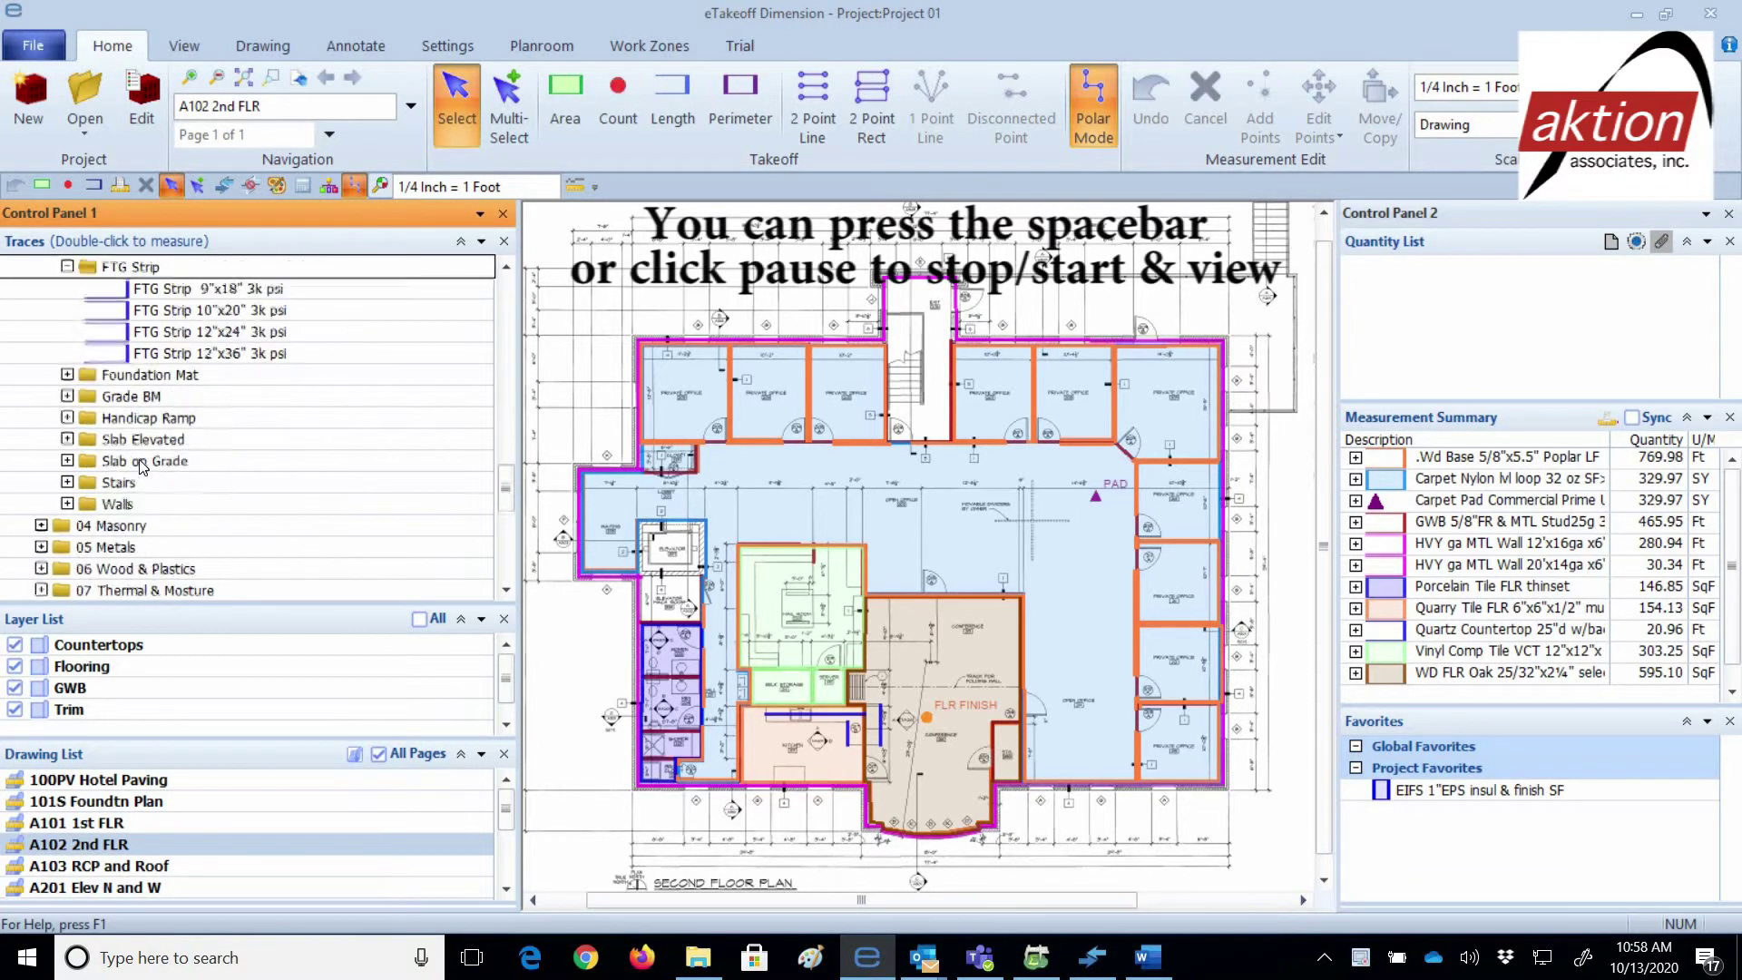
click(139, 379)
click(127, 333)
click(132, 332)
click(133, 312)
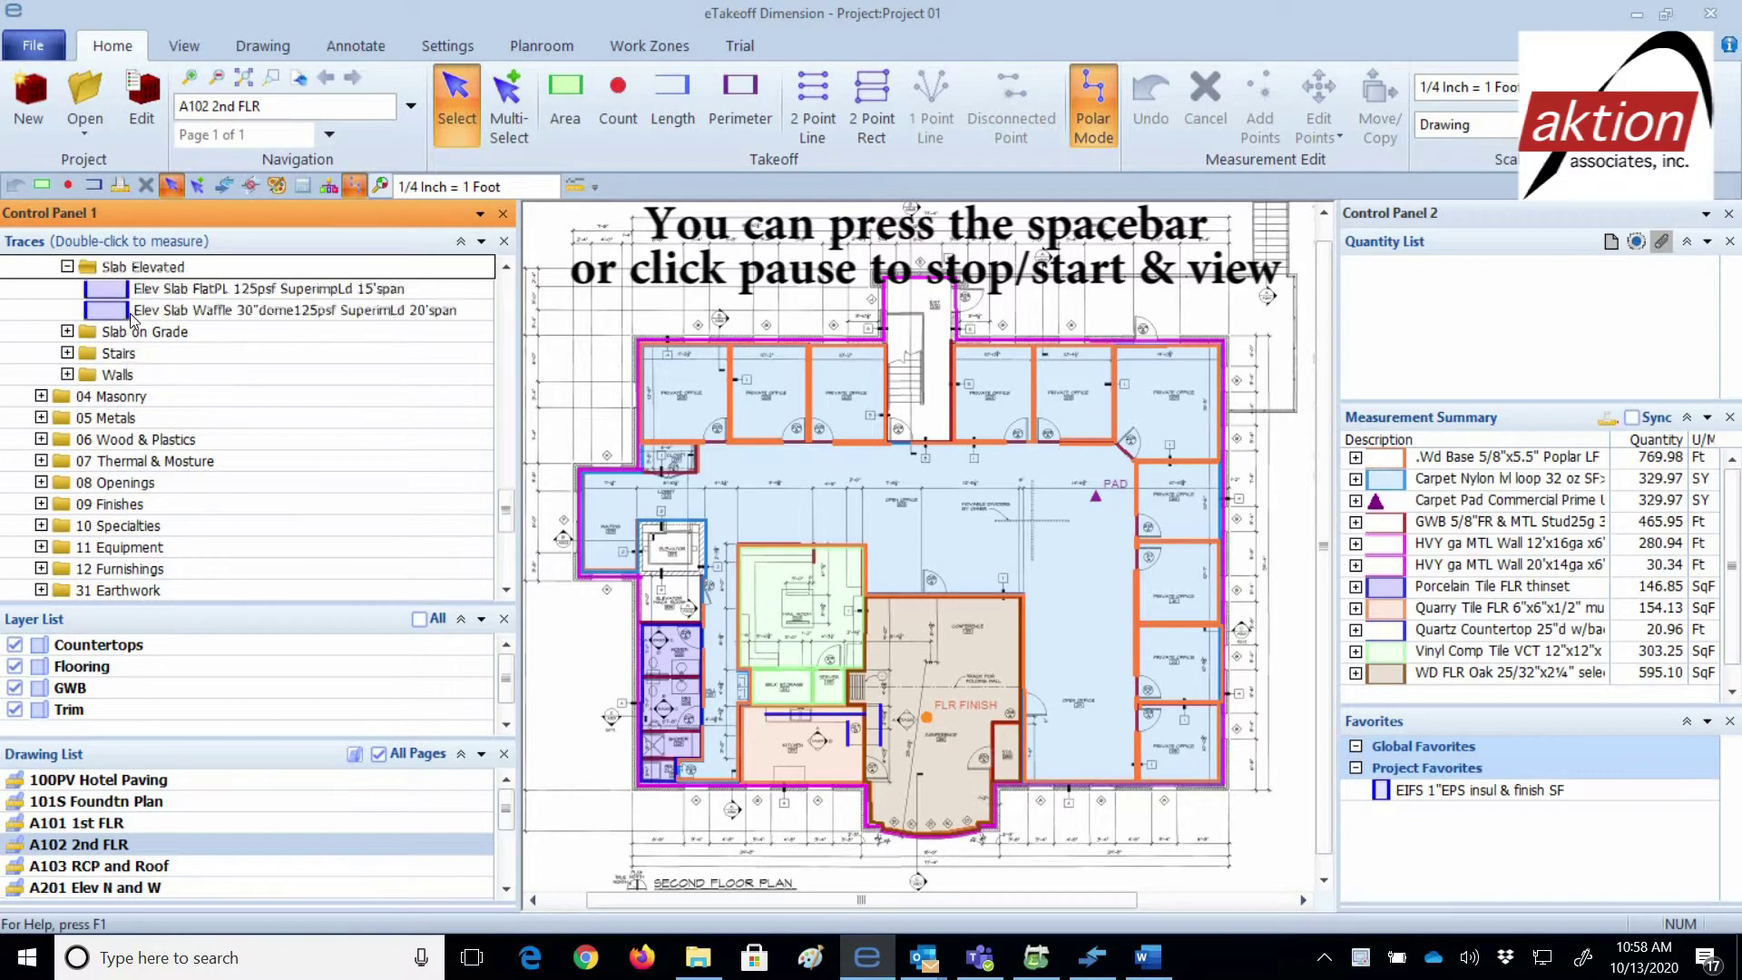
click(131, 331)
click(127, 550)
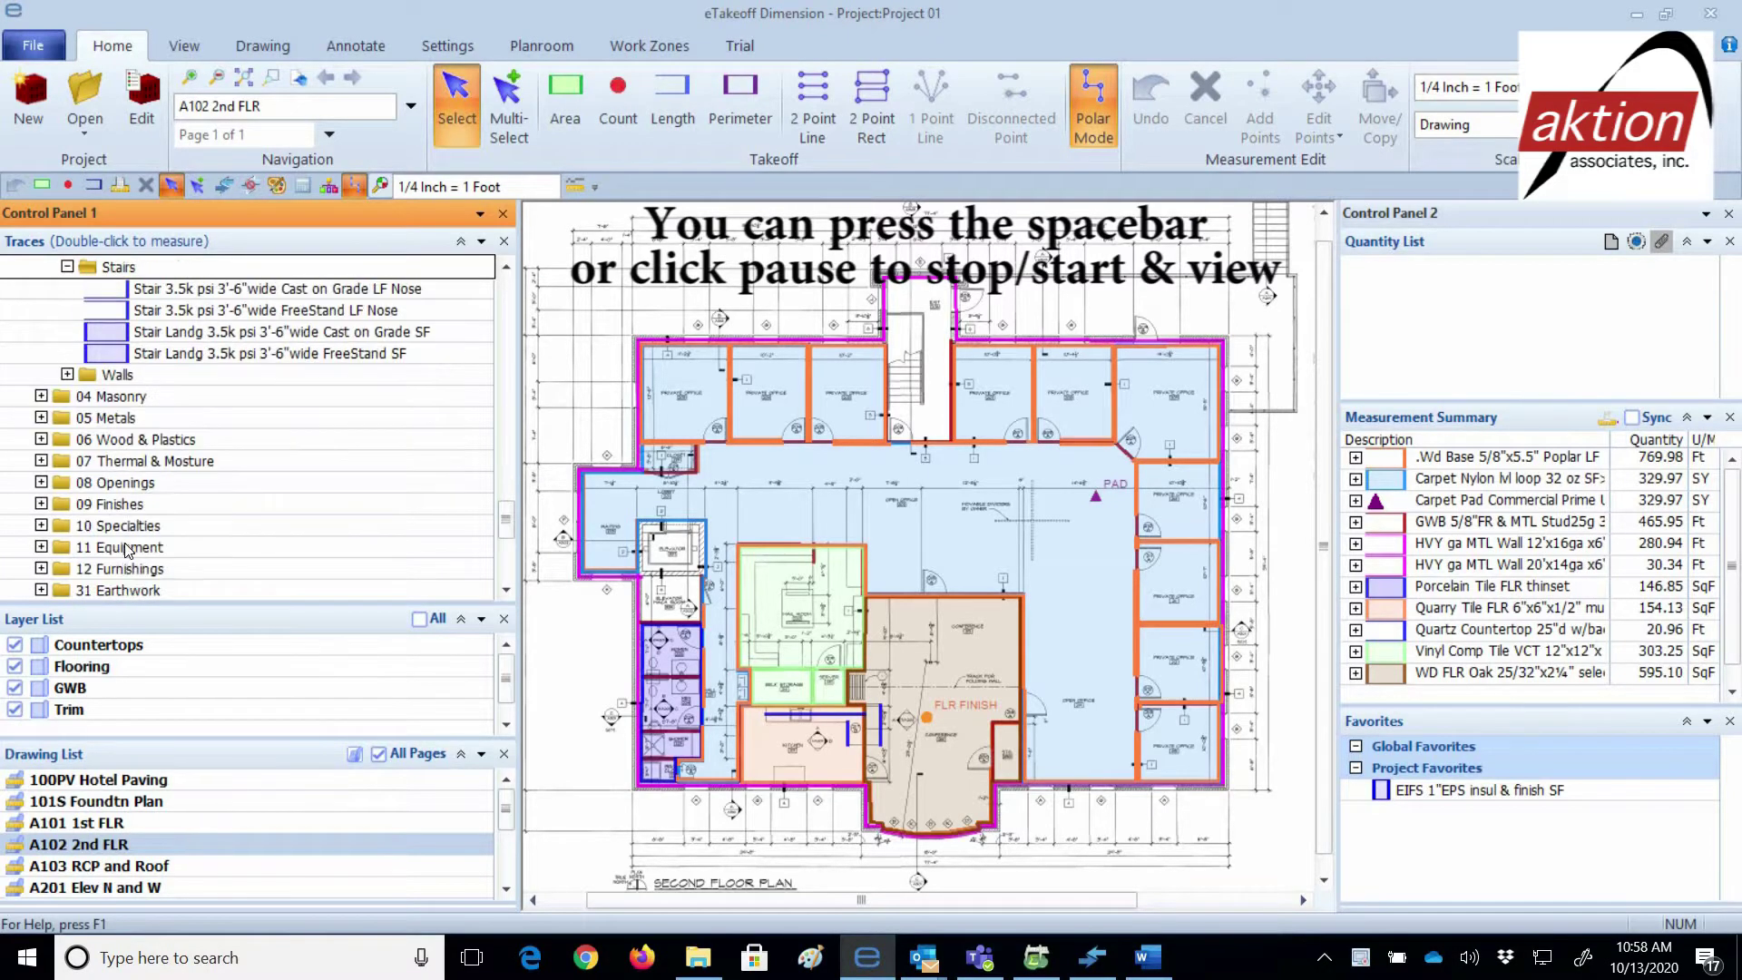
click(124, 381)
Expand 04 Masonry's Demo CMU, Brick Veneer, Brick zColumns and Multiple Wythes folders.
click(124, 442)
click(127, 289)
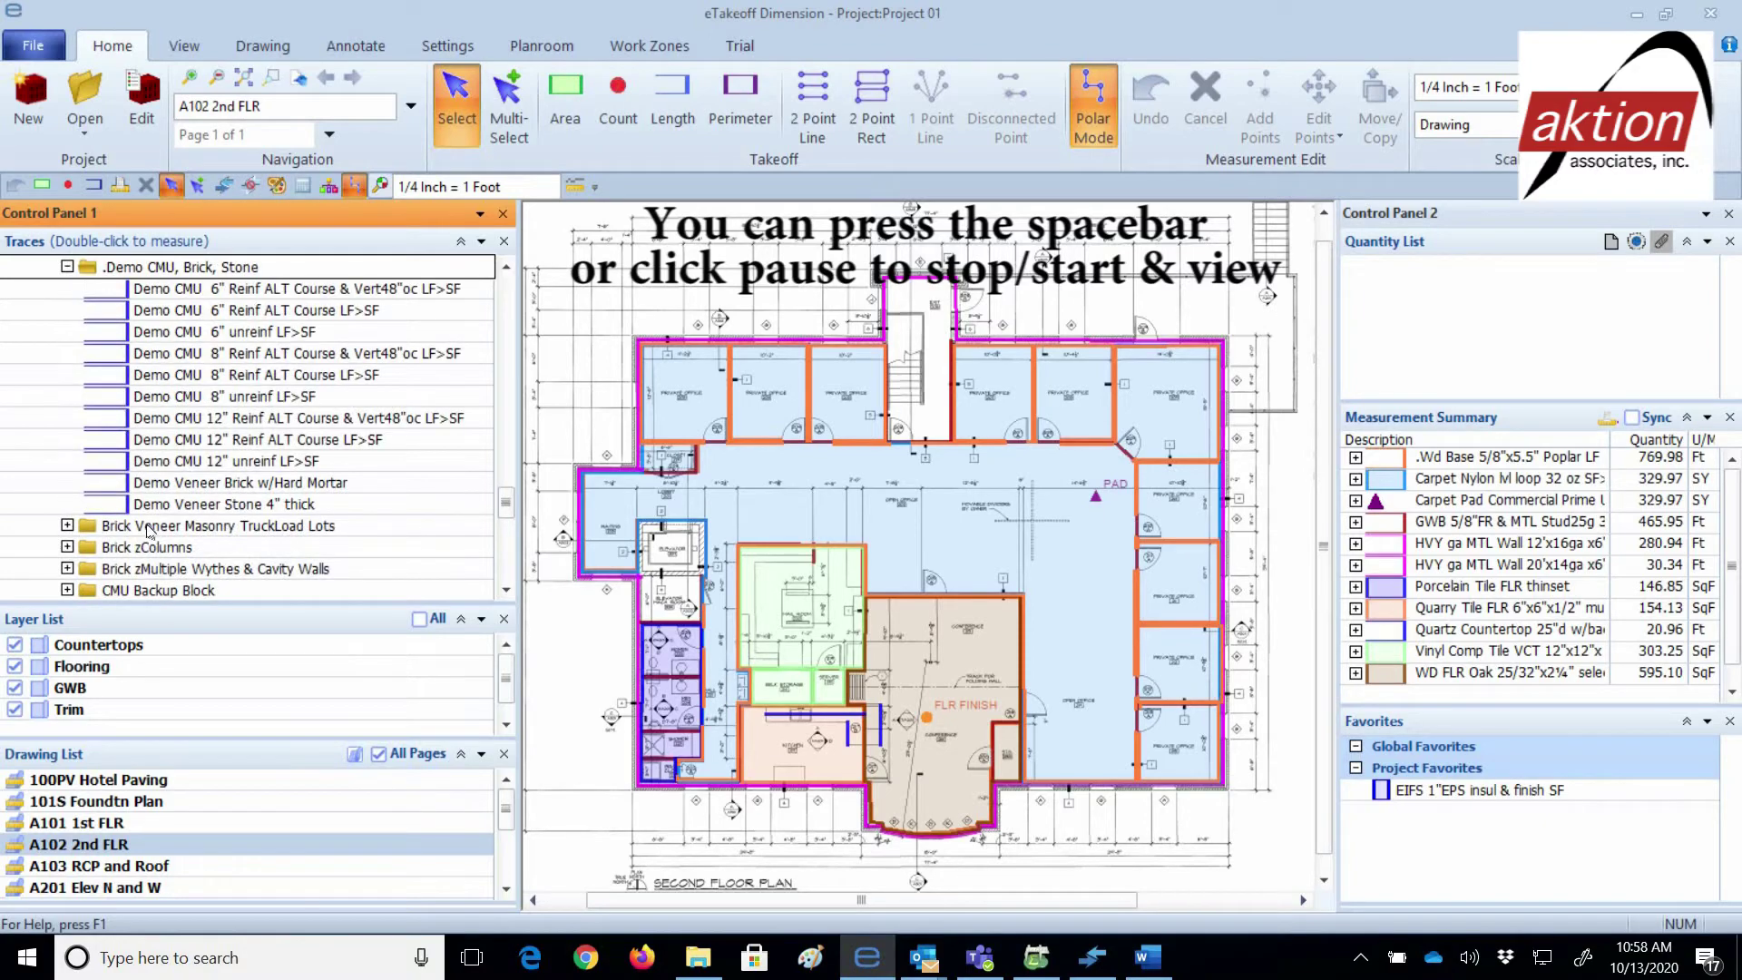
click(148, 530)
scroll(163, 508, down, 5)
click(166, 505)
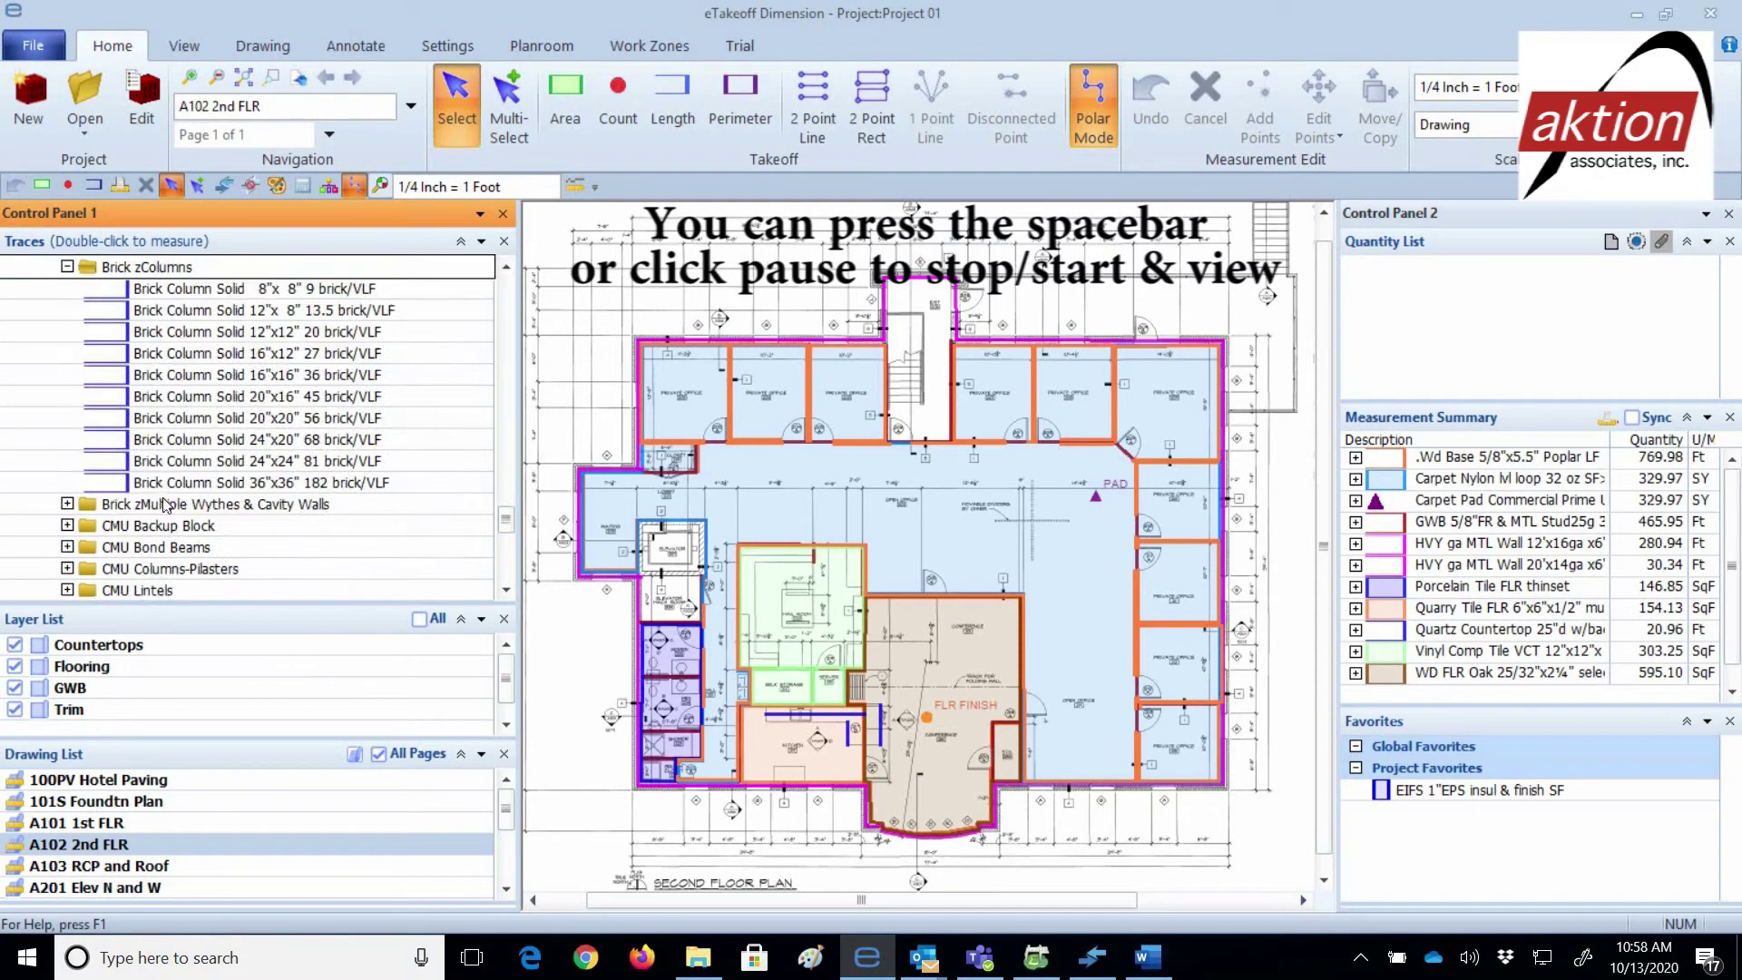
click(163, 506)
scroll(163, 490, down, 3)
List the CMU Backup, Bond Beams, Columns-Pilasters, Lintels, Partitions and Masonry Reinf traces.
click(154, 310)
click(154, 419)
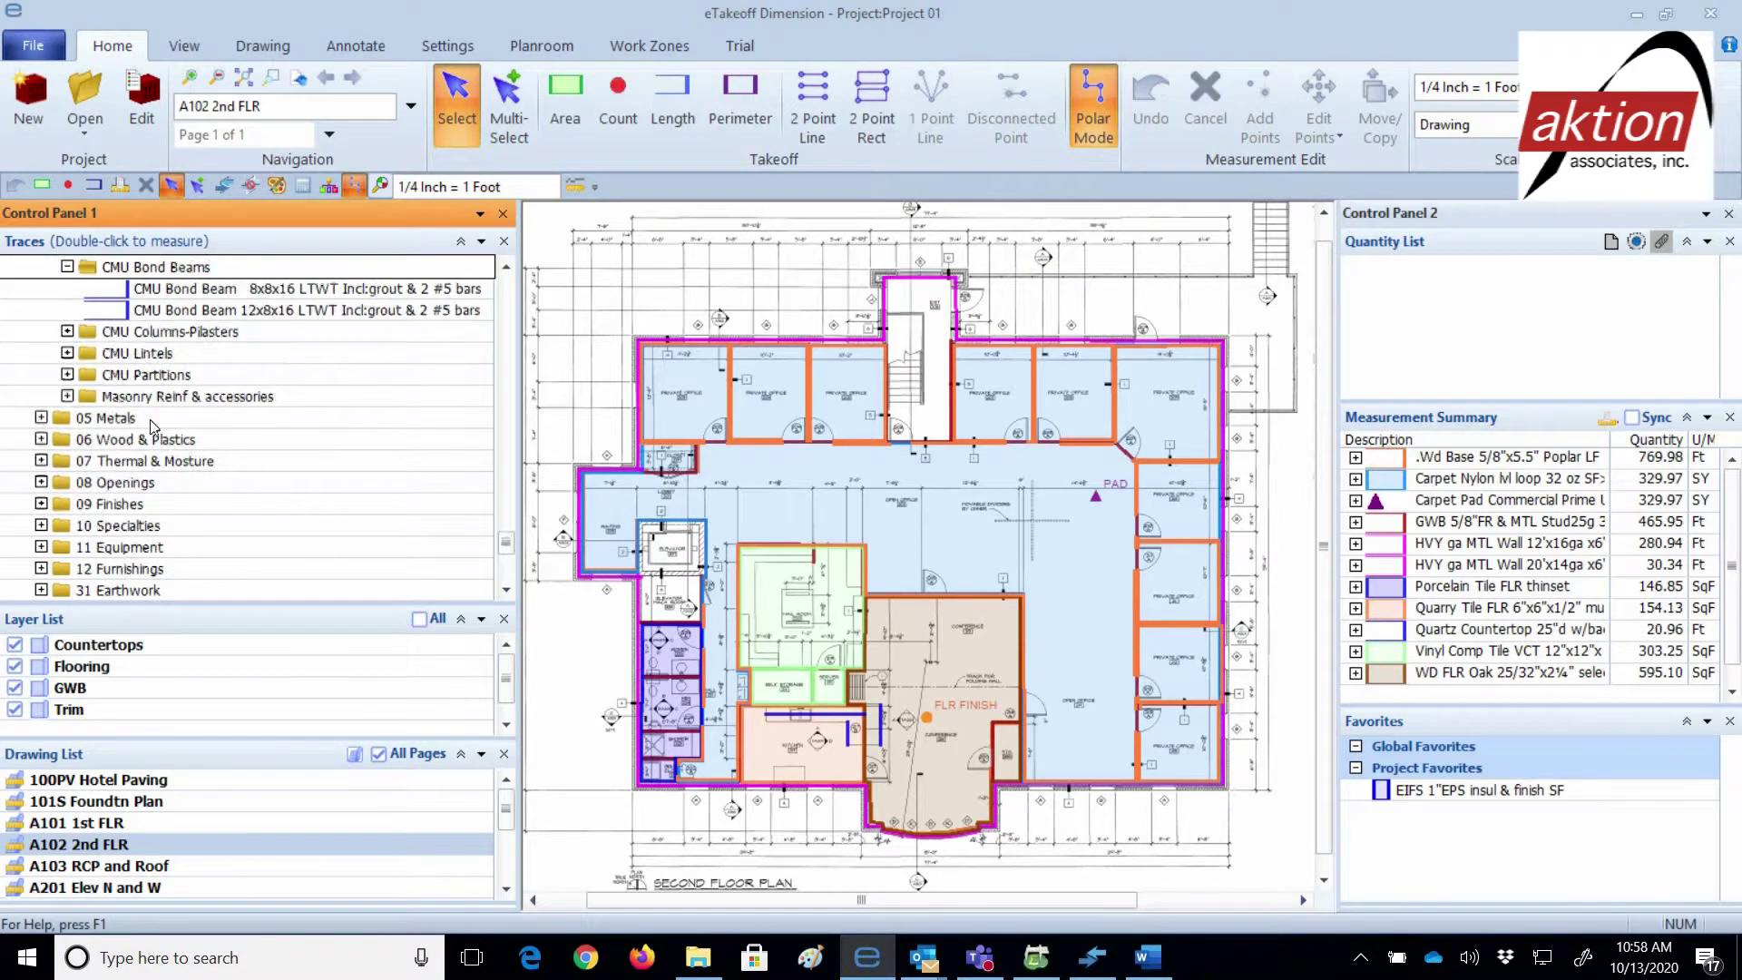
click(145, 331)
click(136, 353)
click(132, 375)
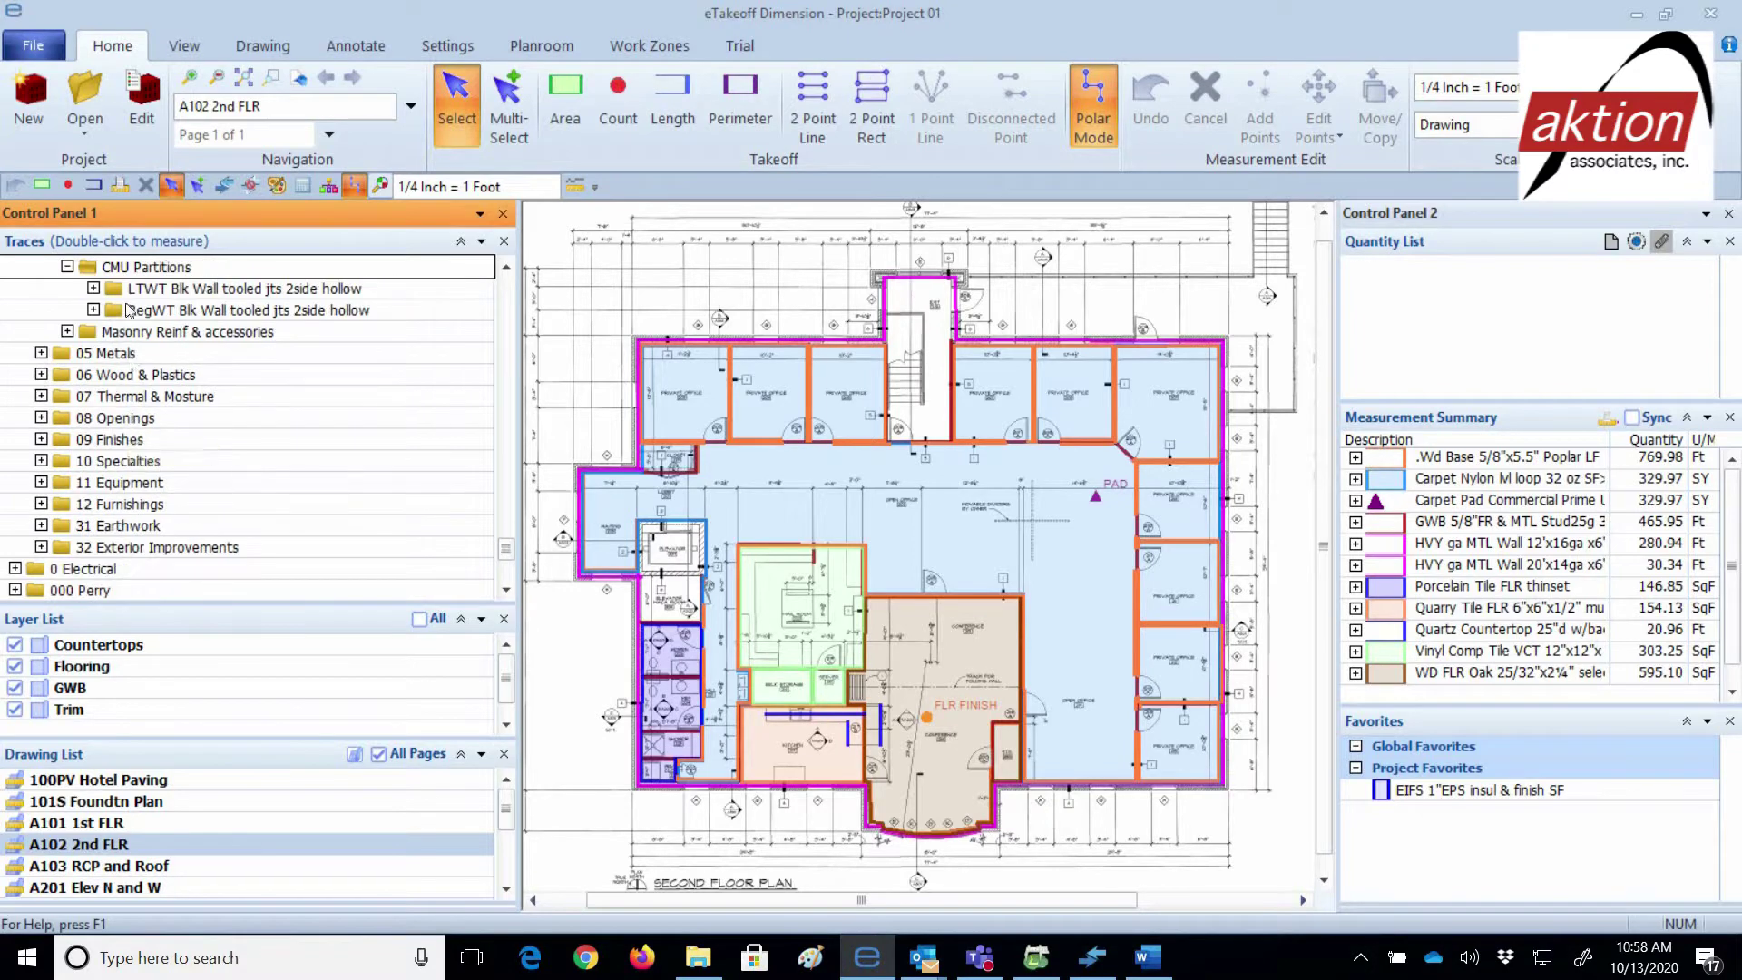
click(136, 288)
click(172, 375)
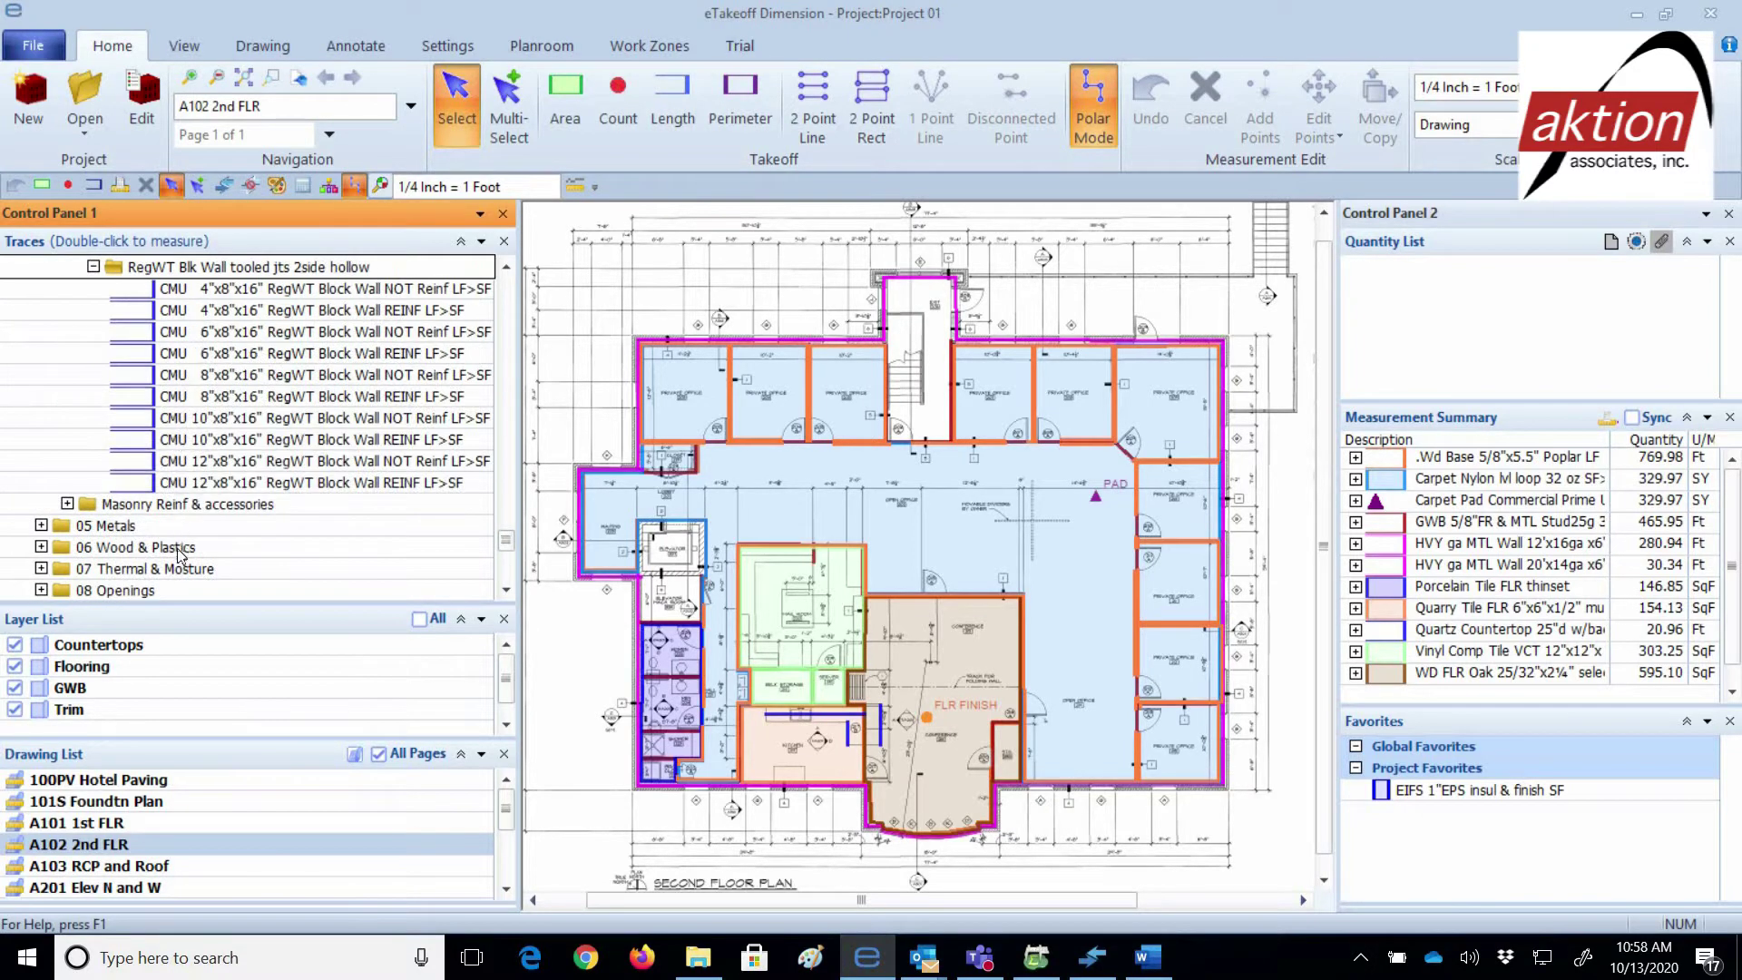
click(145, 505)
Expand 05 Metals Heavy Guage Metal Stud Walls, showing the 10', 12' and 16' High Wall traces.
click(104, 547)
click(141, 291)
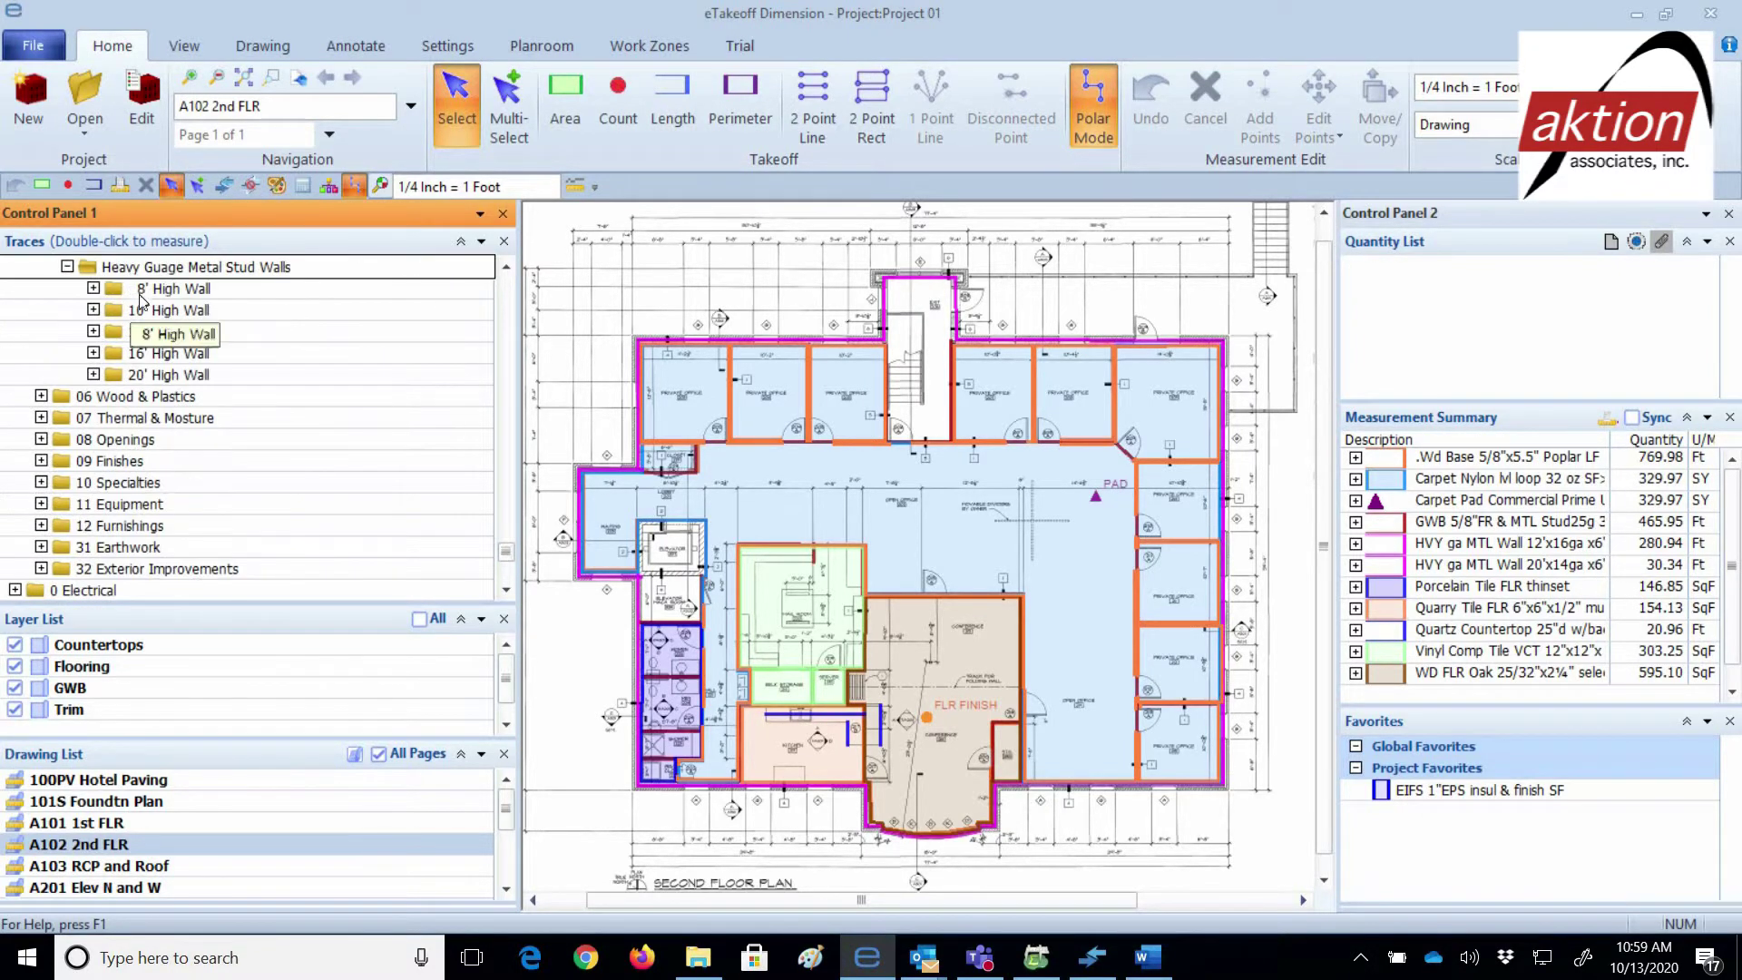
click(143, 311)
scroll(156, 424, down, 3)
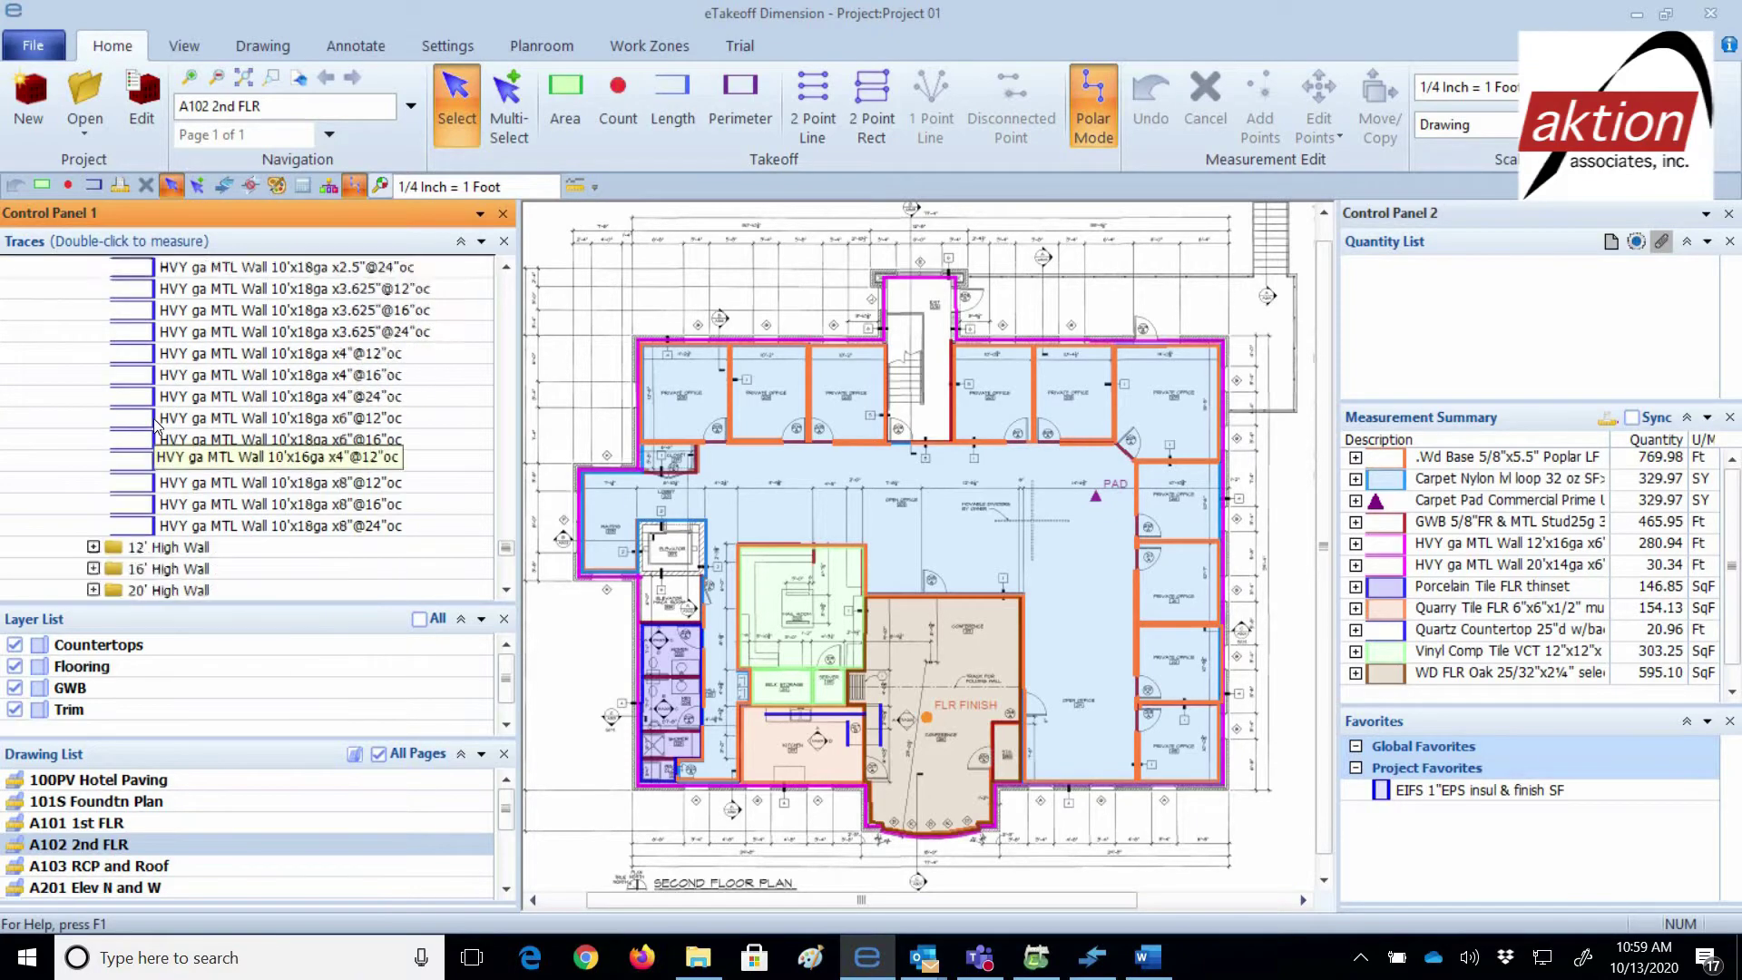
scroll(156, 425, down, 4)
click(154, 277)
scroll(173, 453, down, 2)
click(182, 491)
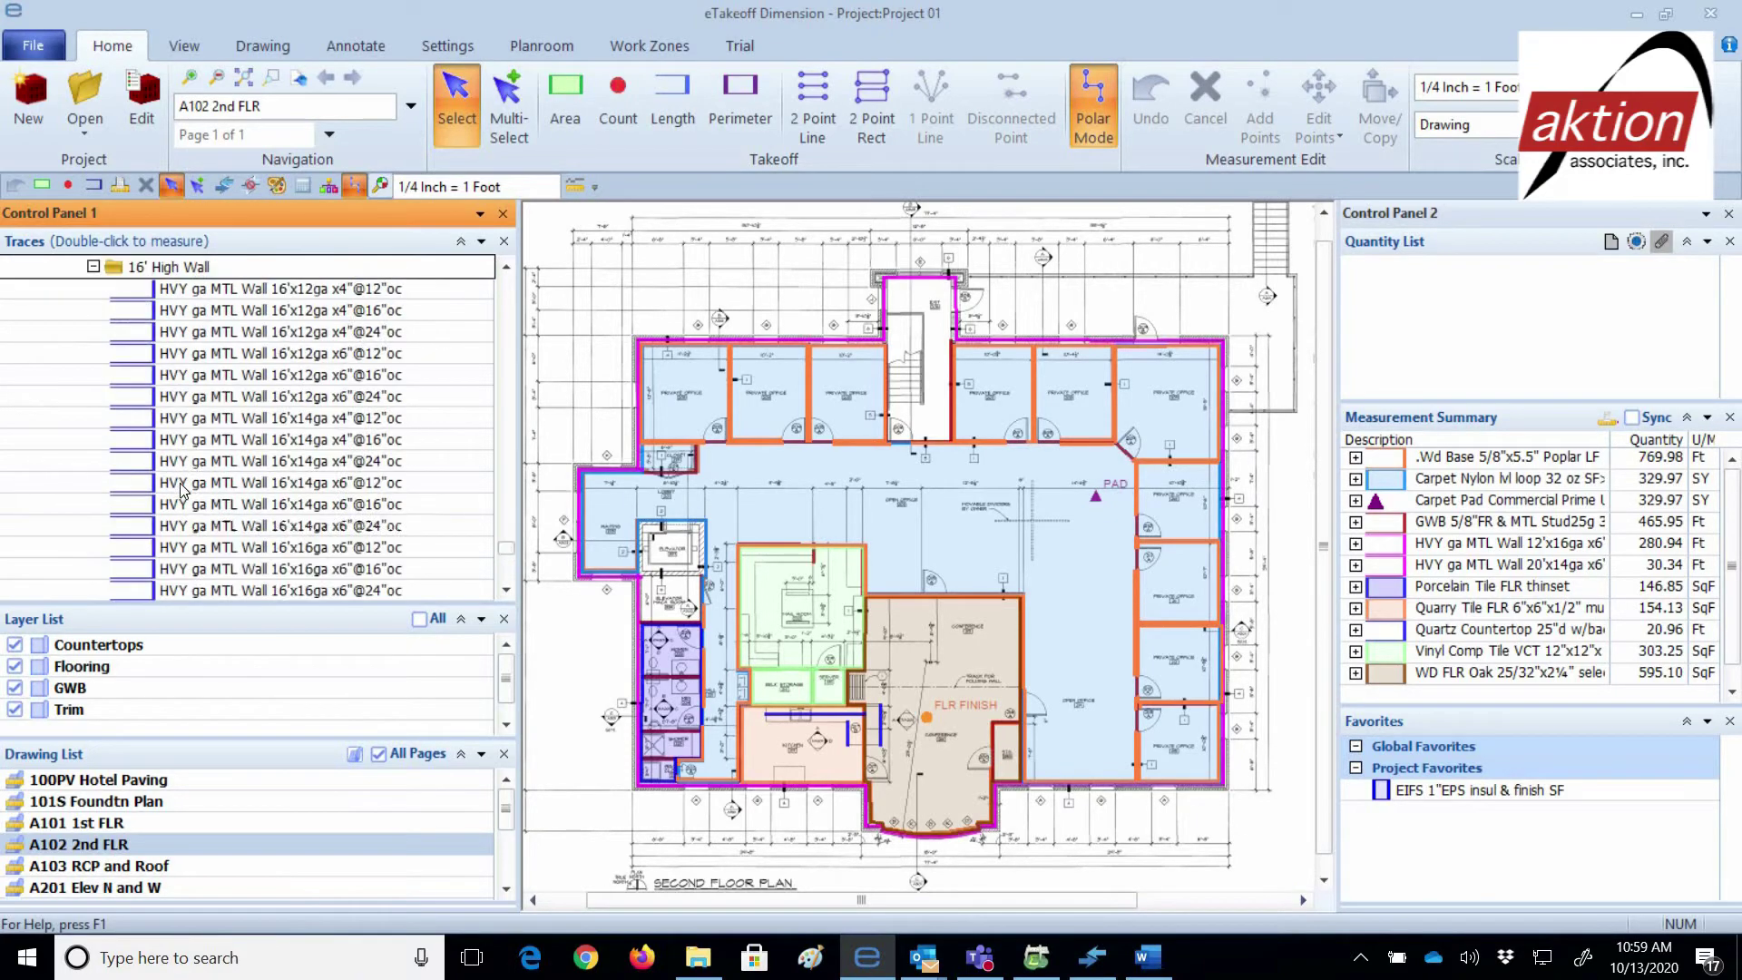
scroll(182, 490, down, 5)
Expand 06 Wood & Plastics: Demo Framing & Millwk, Wood Dr FRAMES, Framing and Millwork traces.
click(136, 288)
click(136, 289)
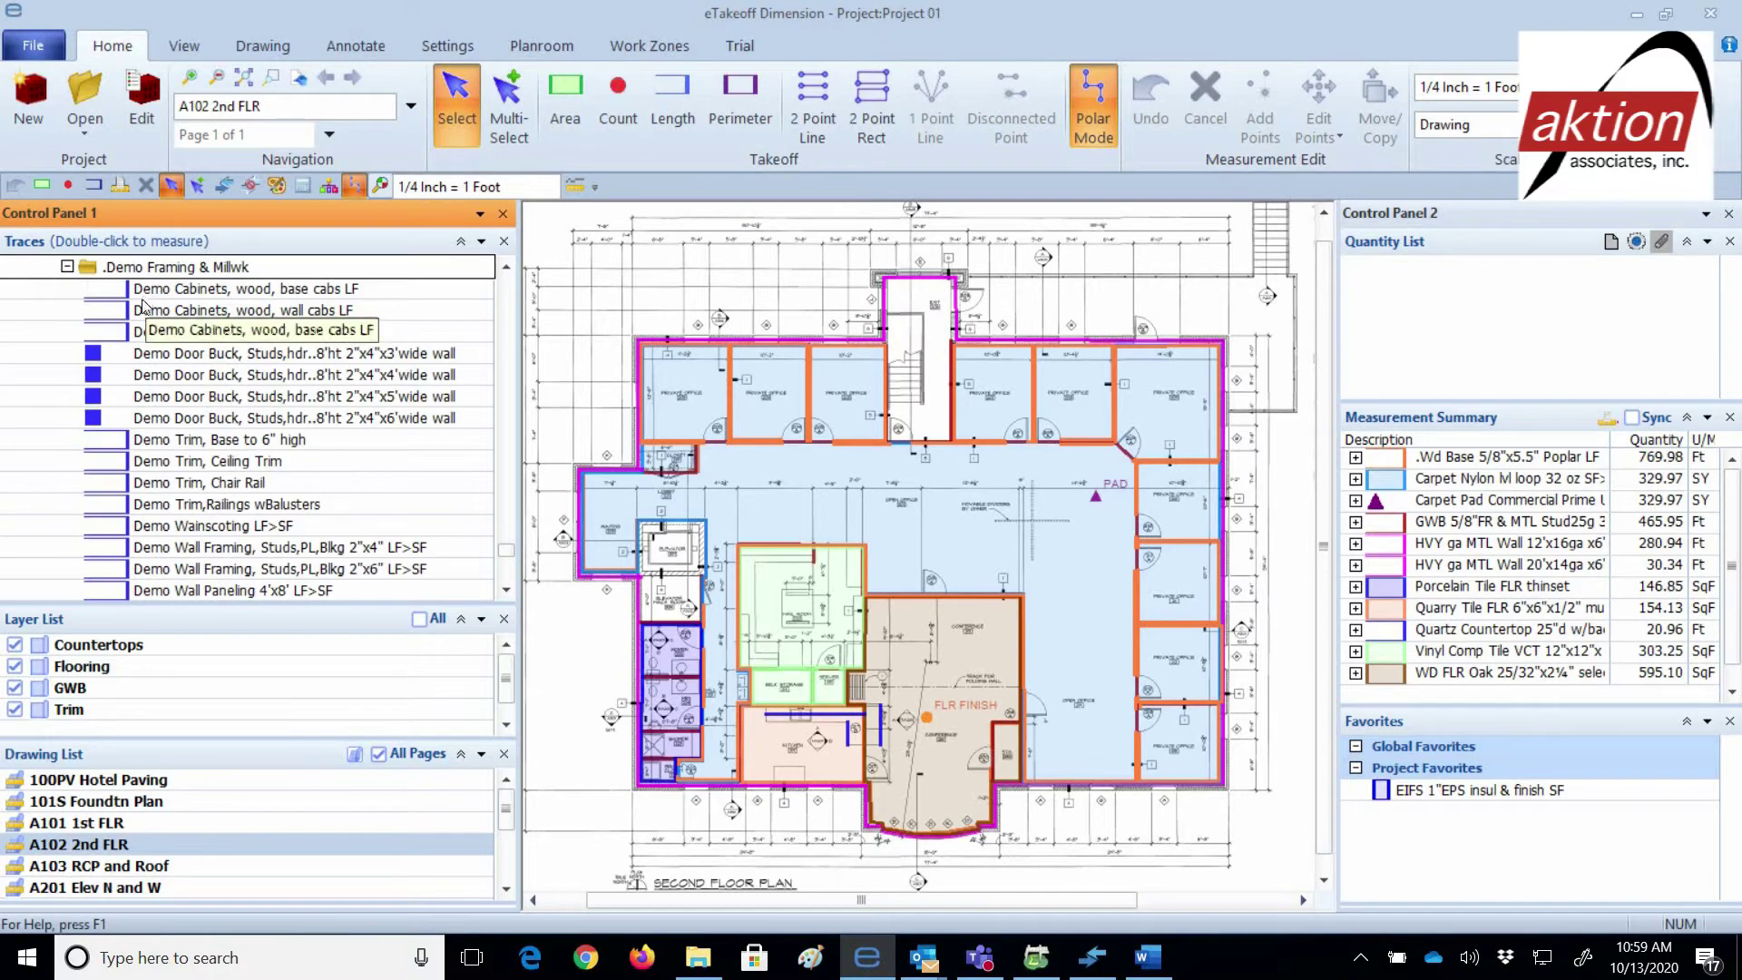
scroll(142, 363, down, 3)
click(143, 427)
click(122, 508)
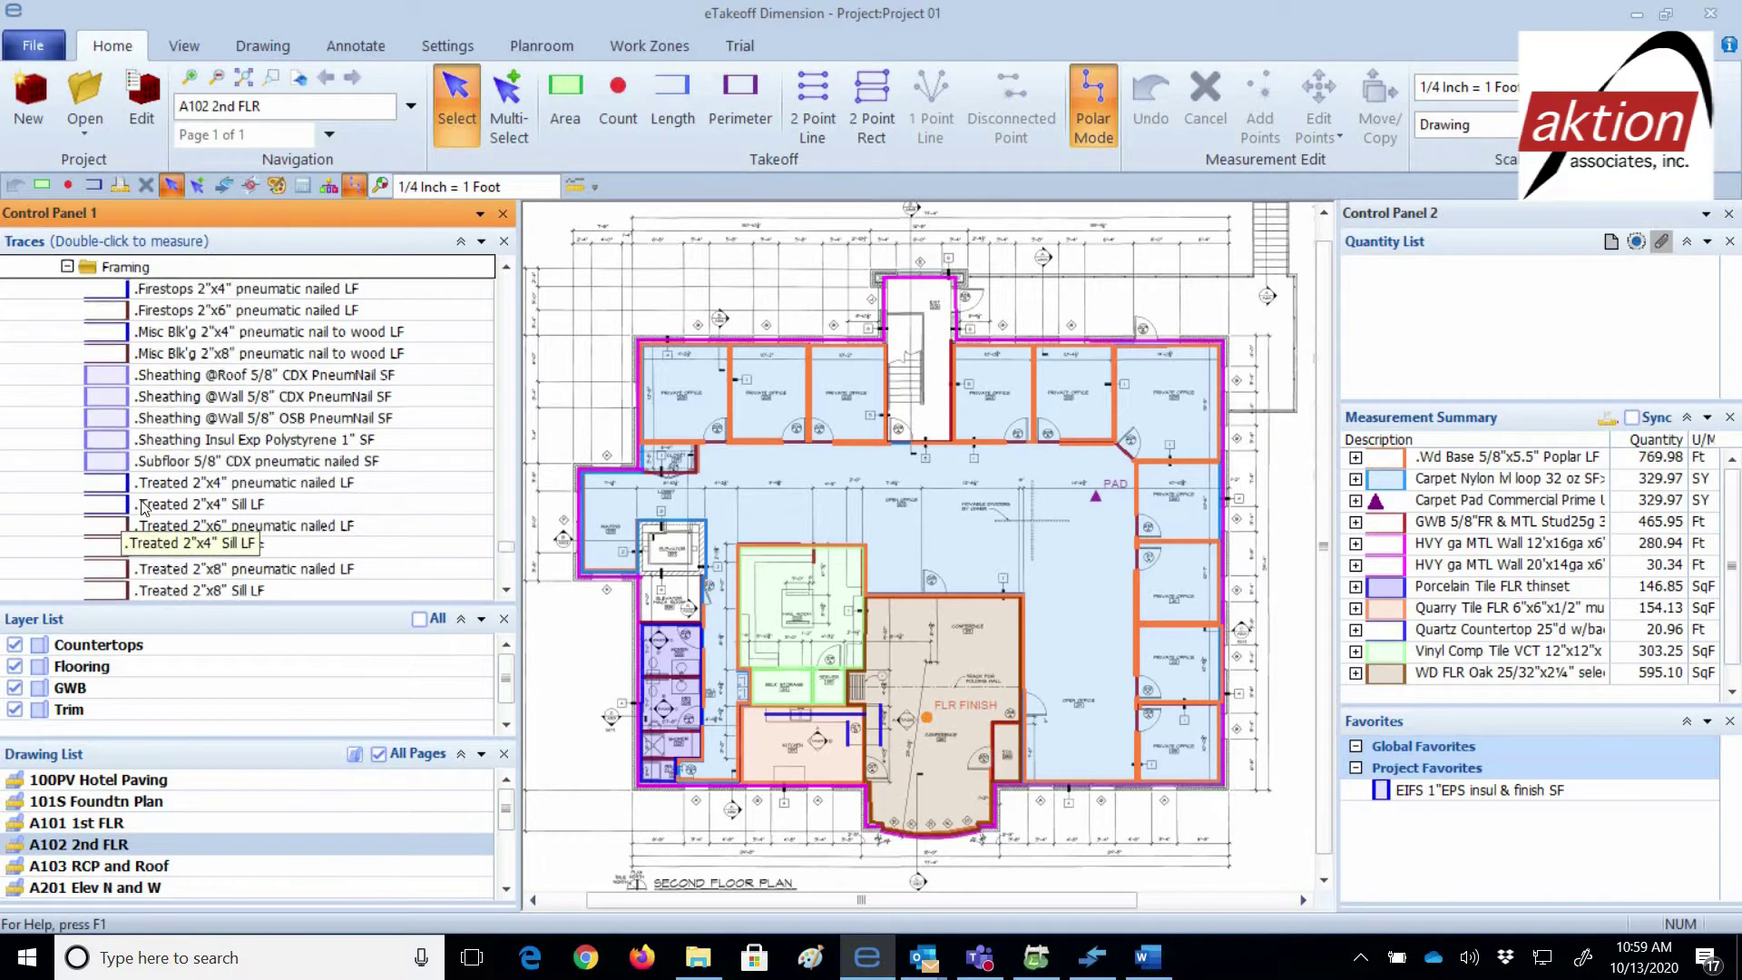
scroll(127, 490, down, 5)
click(135, 465)
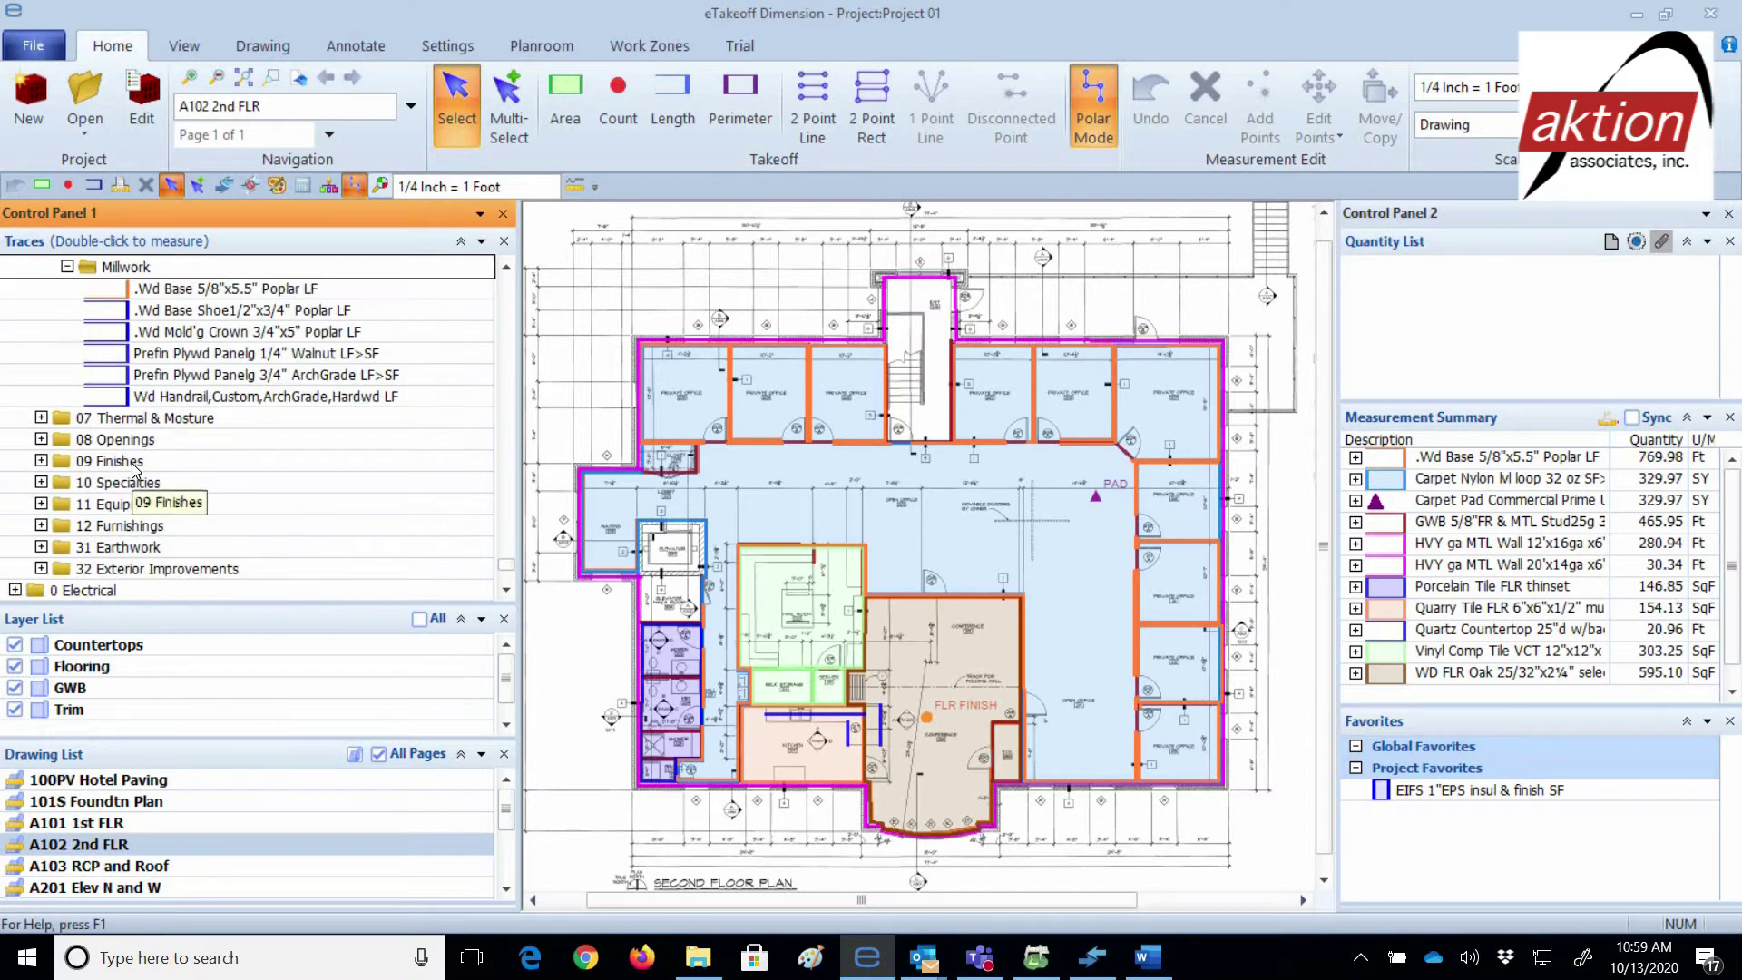
Expand 07 Thermal & Moisture: demo, Dampproofing, EIFS, Insulation, Roofing, Shingles and Siding traces.
click(150, 418)
click(136, 289)
scroll(247, 463, down, 3)
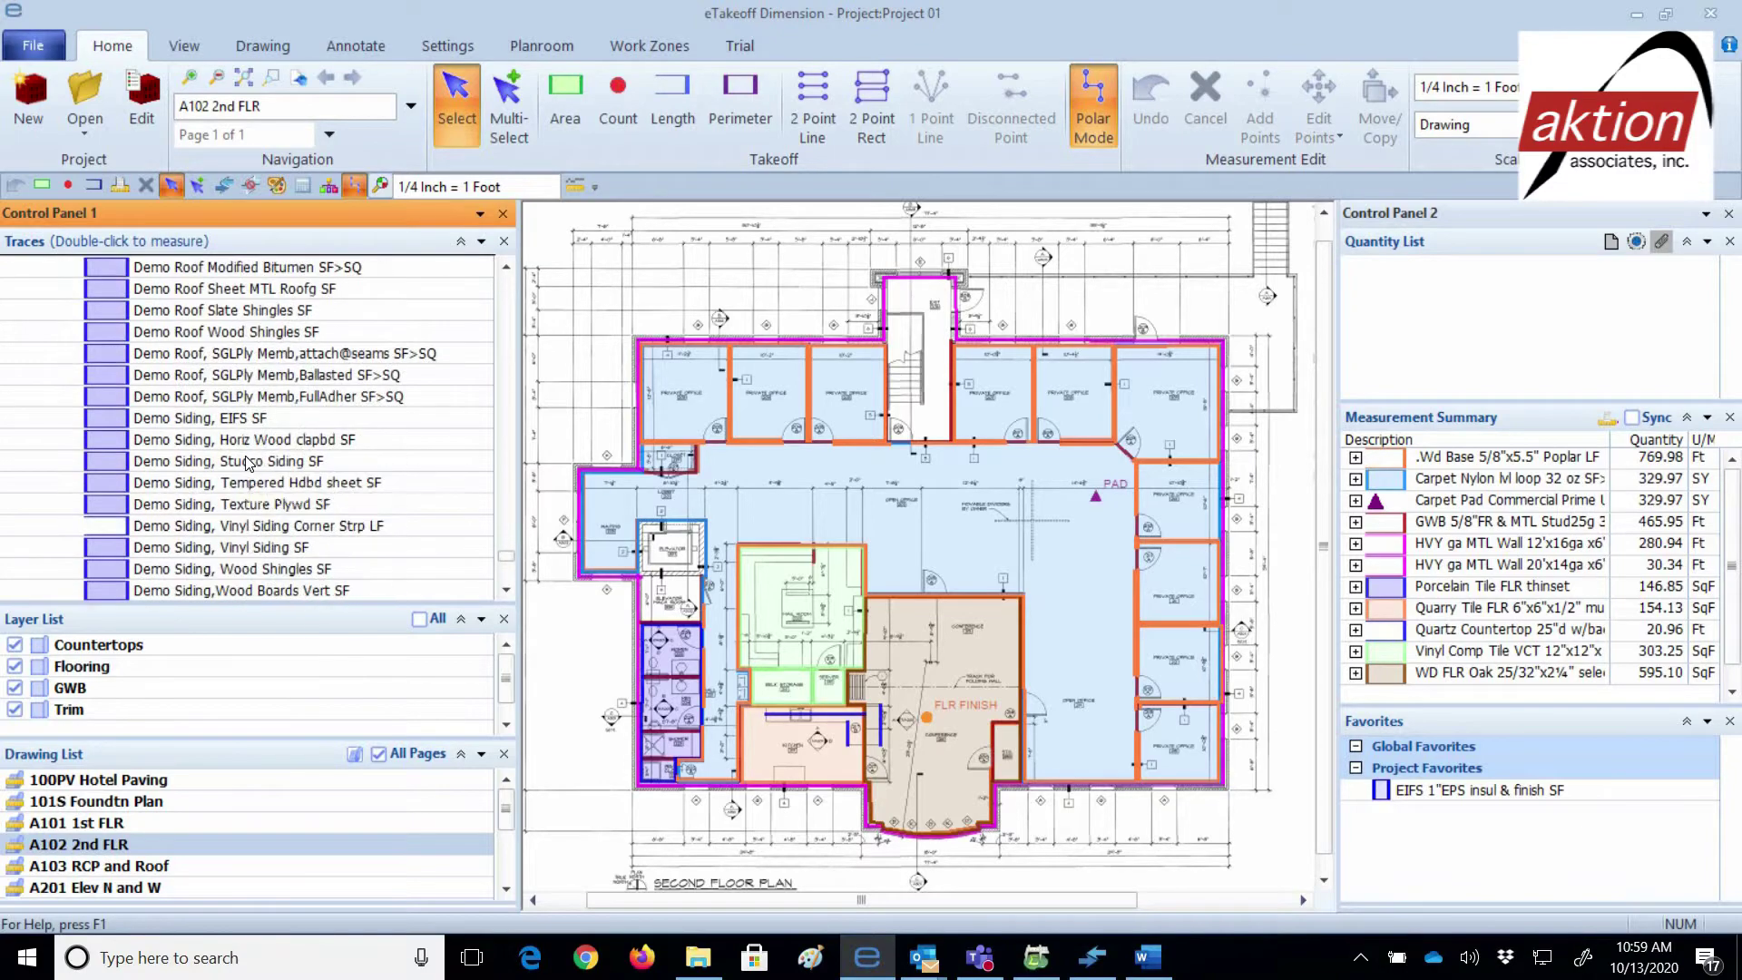
scroll(135, 356, down, 4)
click(132, 356)
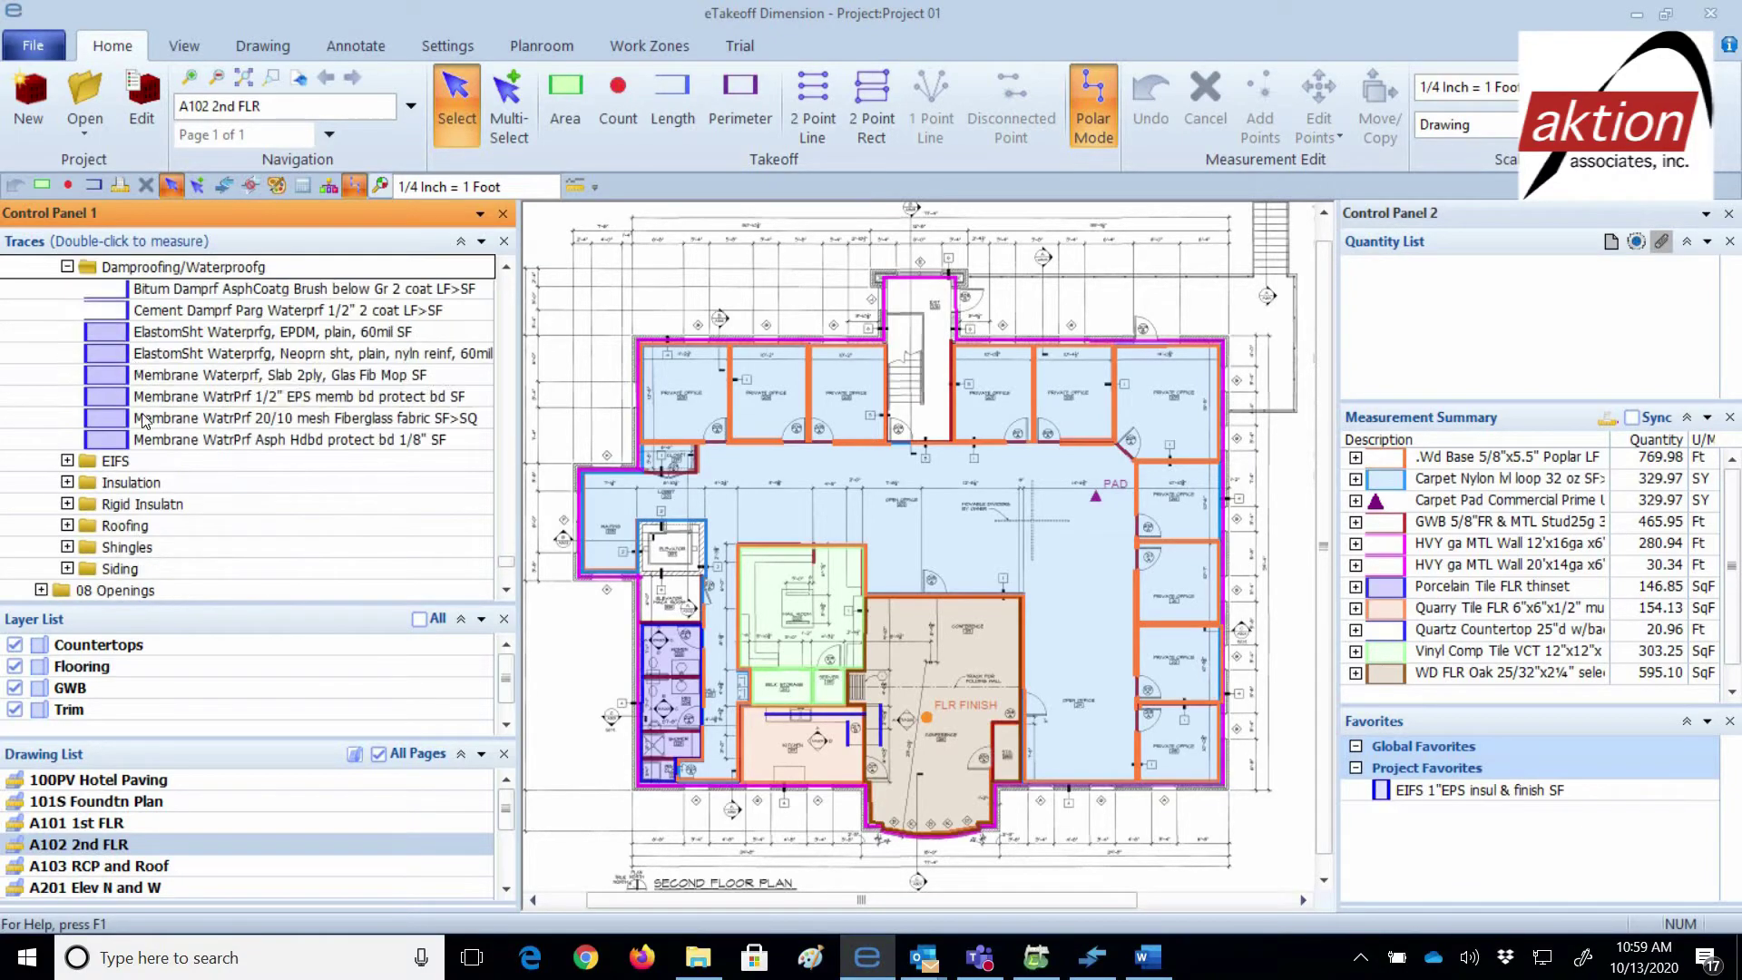
click(115, 462)
click(127, 353)
click(136, 484)
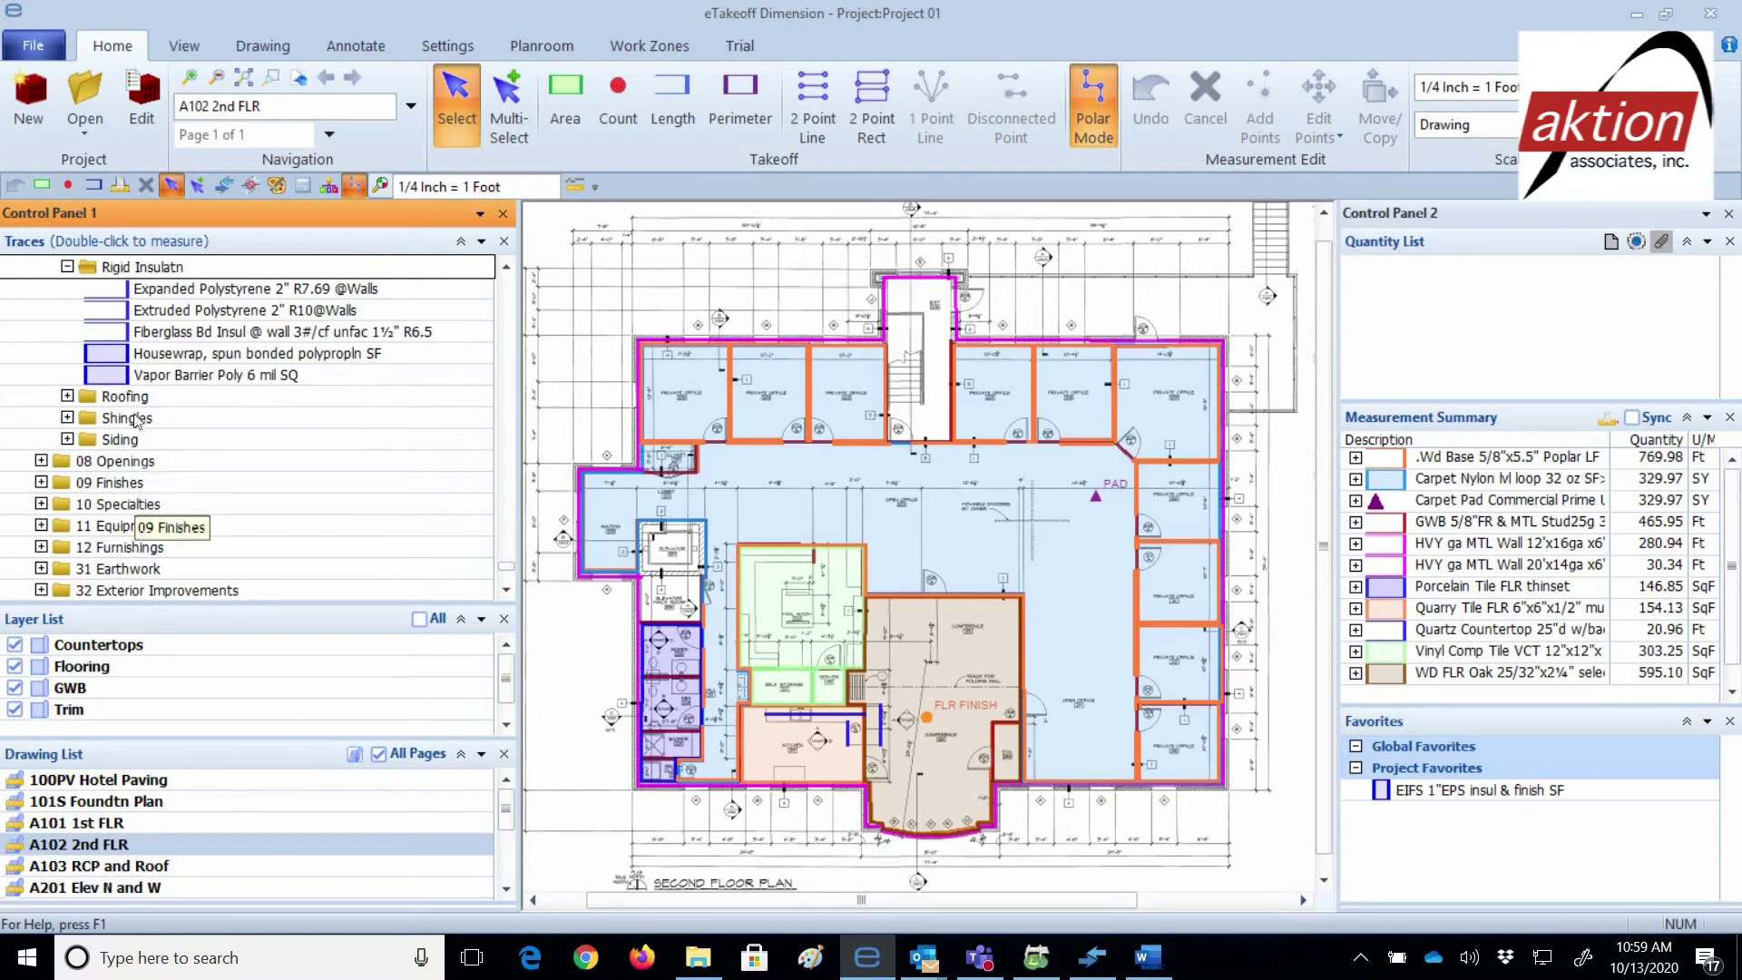
click(125, 396)
click(122, 489)
click(127, 510)
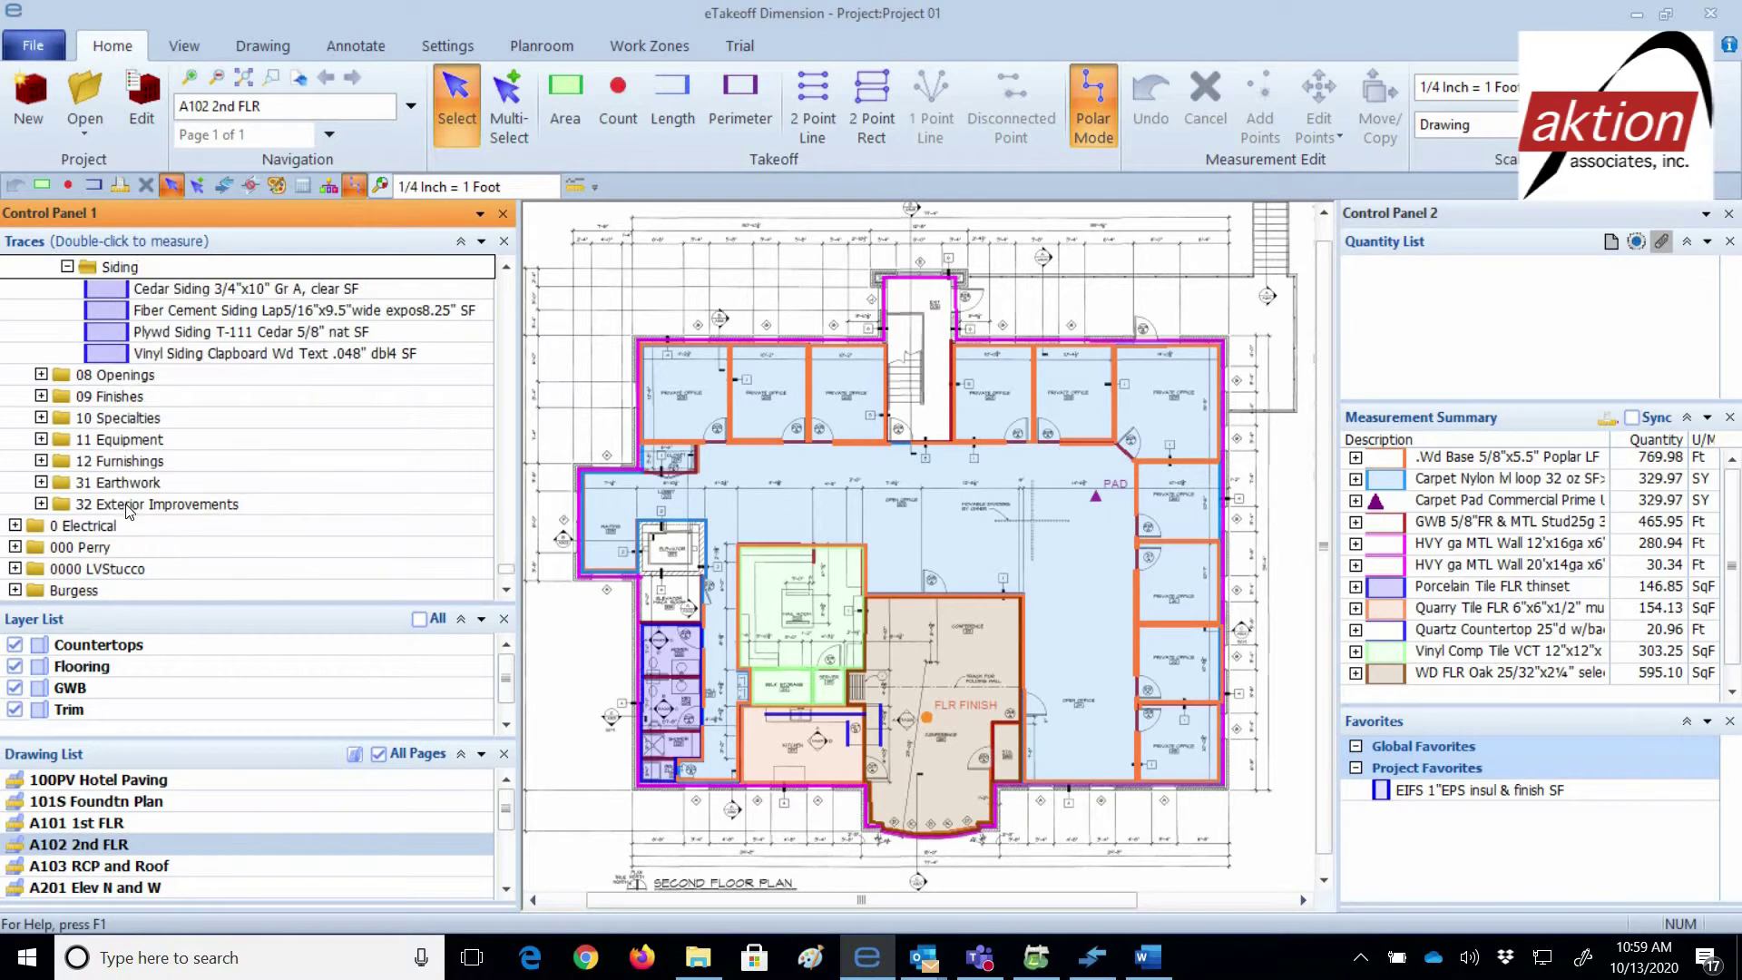
Expand 08 Openings, showing the Demo Bsmt Windows and Doors traces.
click(115, 375)
click(122, 288)
click(118, 526)
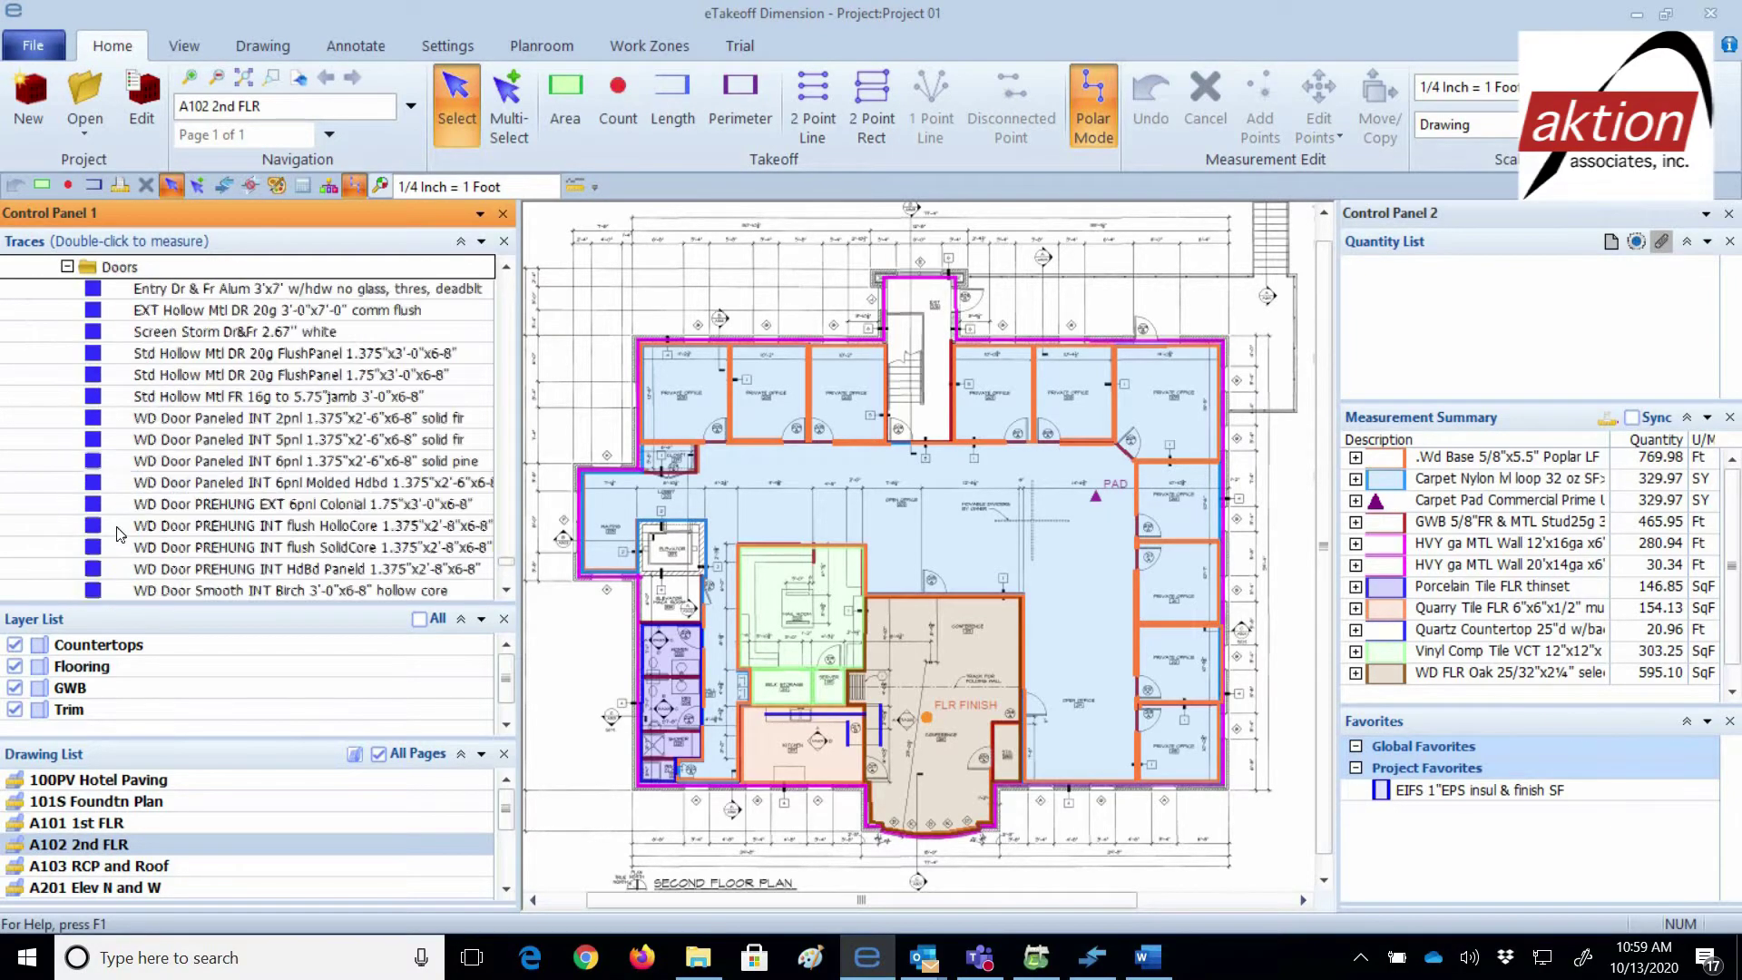
scroll(118, 534, down, 7)
Expand 09 Finishes: Demo Finishes, Acoustical CLG, GWB & Stucco Walls, Painting and Tile folders.
click(118, 376)
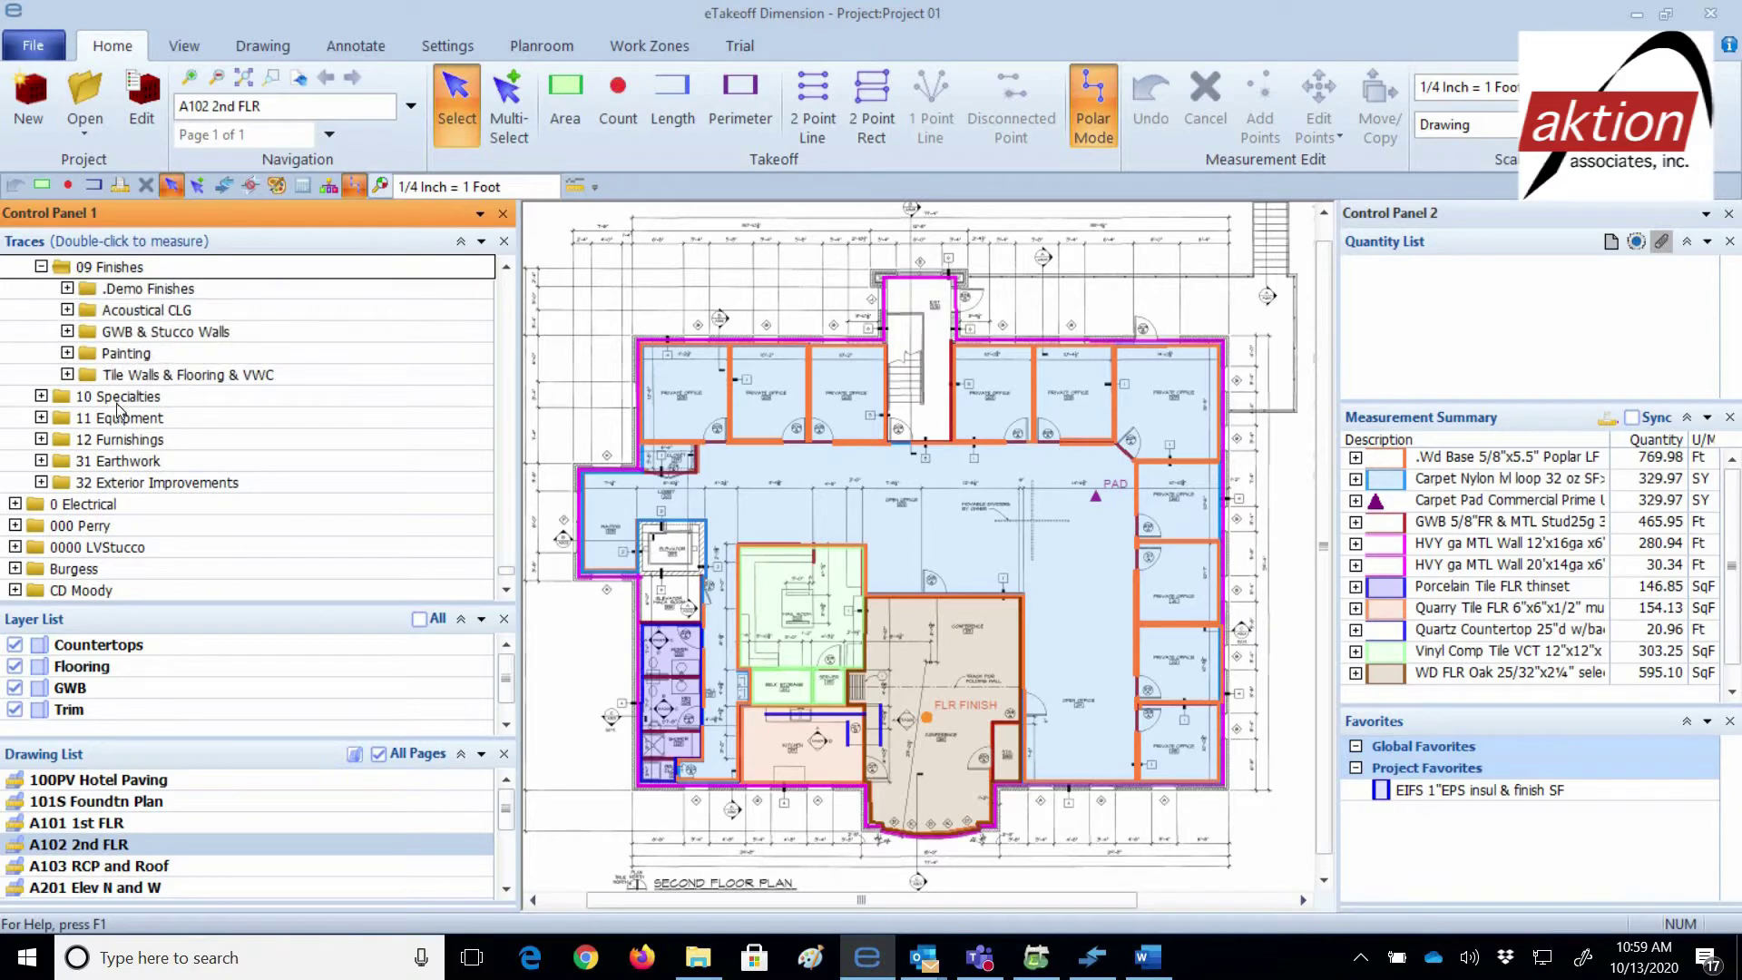
click(67, 289)
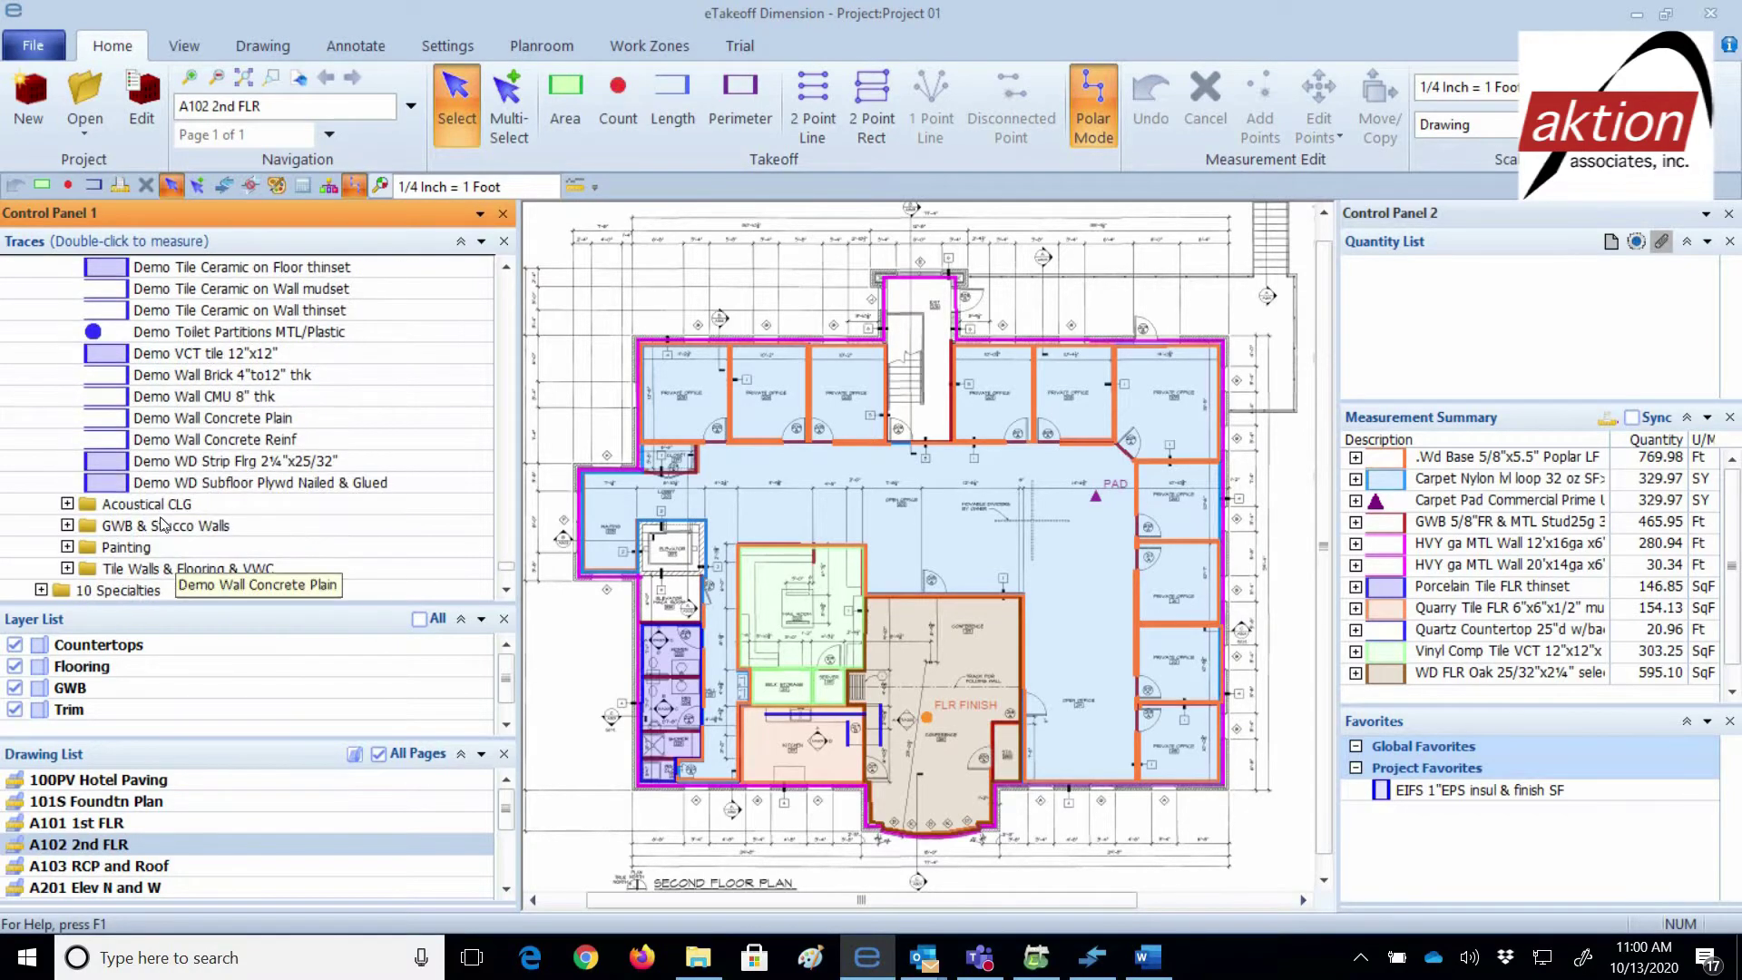
double_click(154, 505)
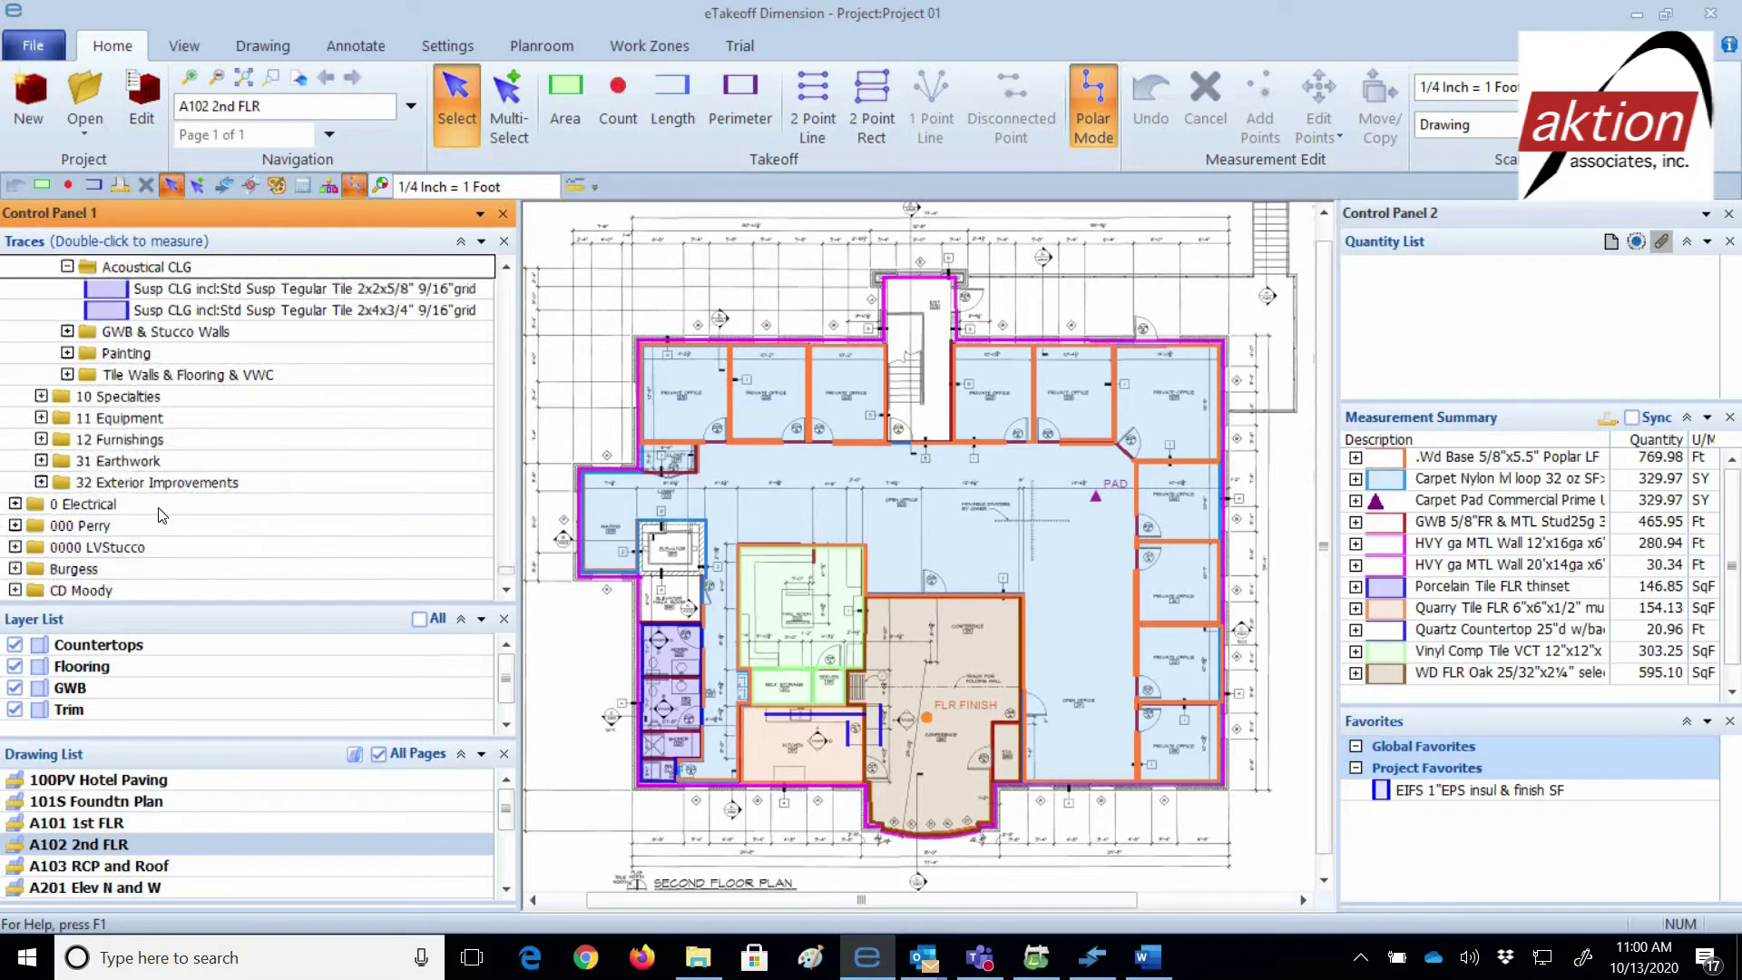
double_click(142, 337)
double_click(125, 591)
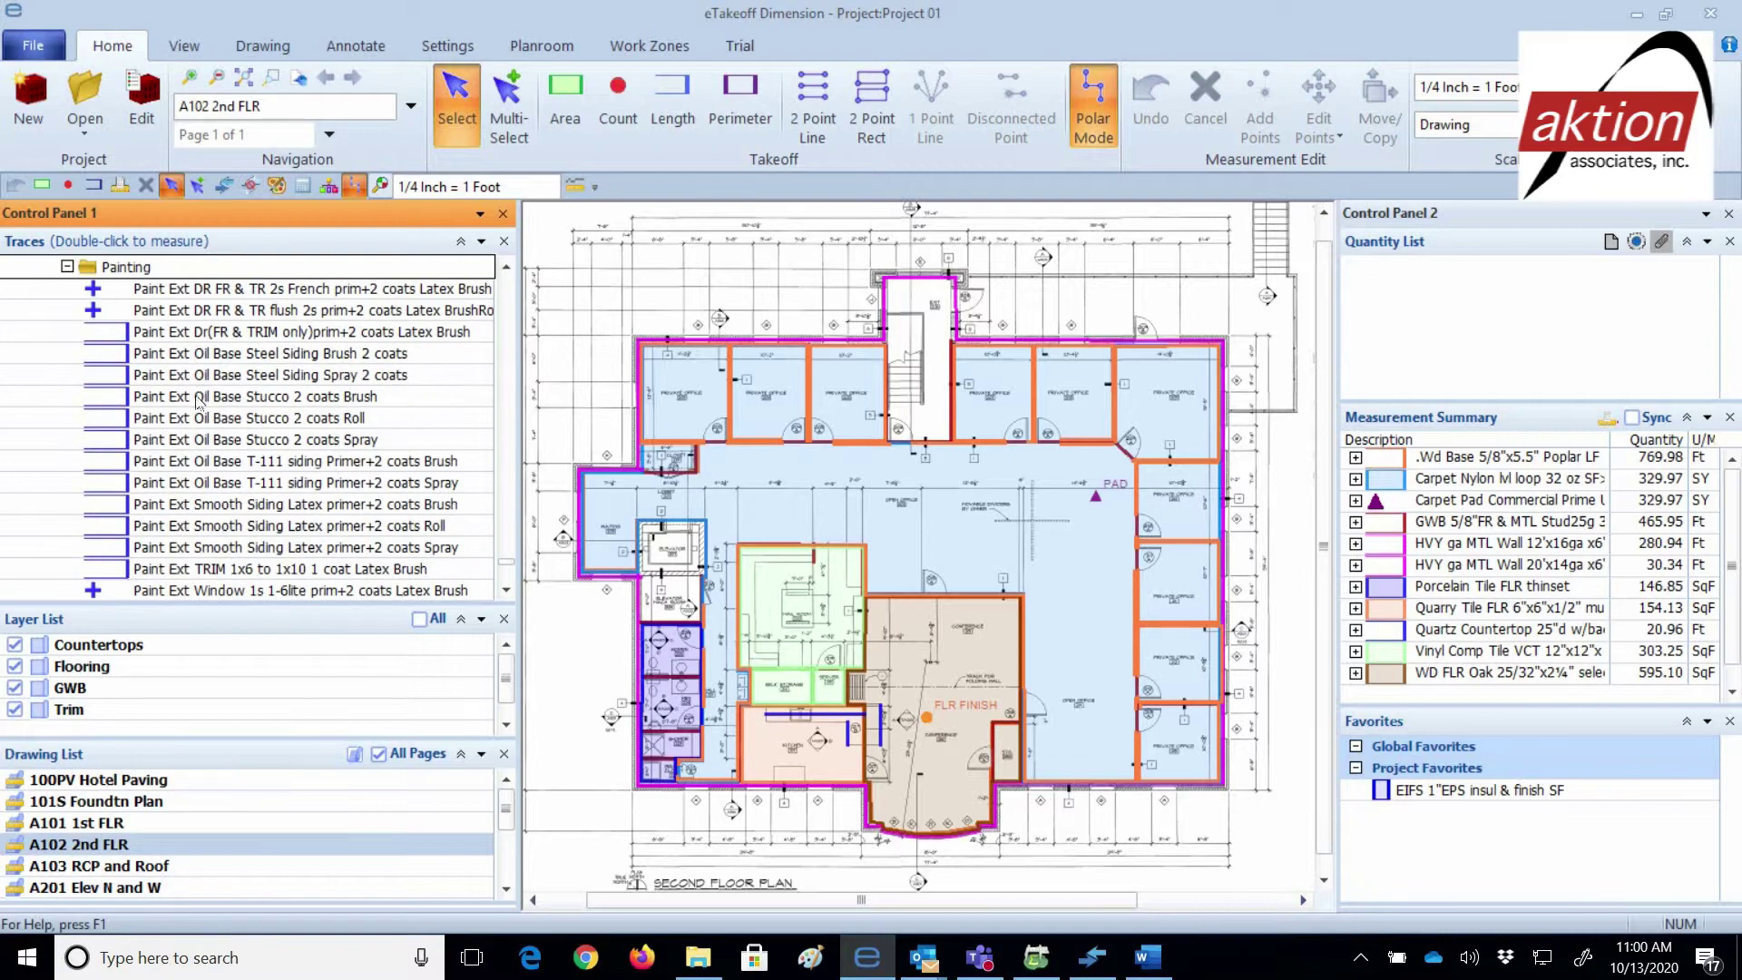
scroll(207, 442, down, 5)
double_click(145, 482)
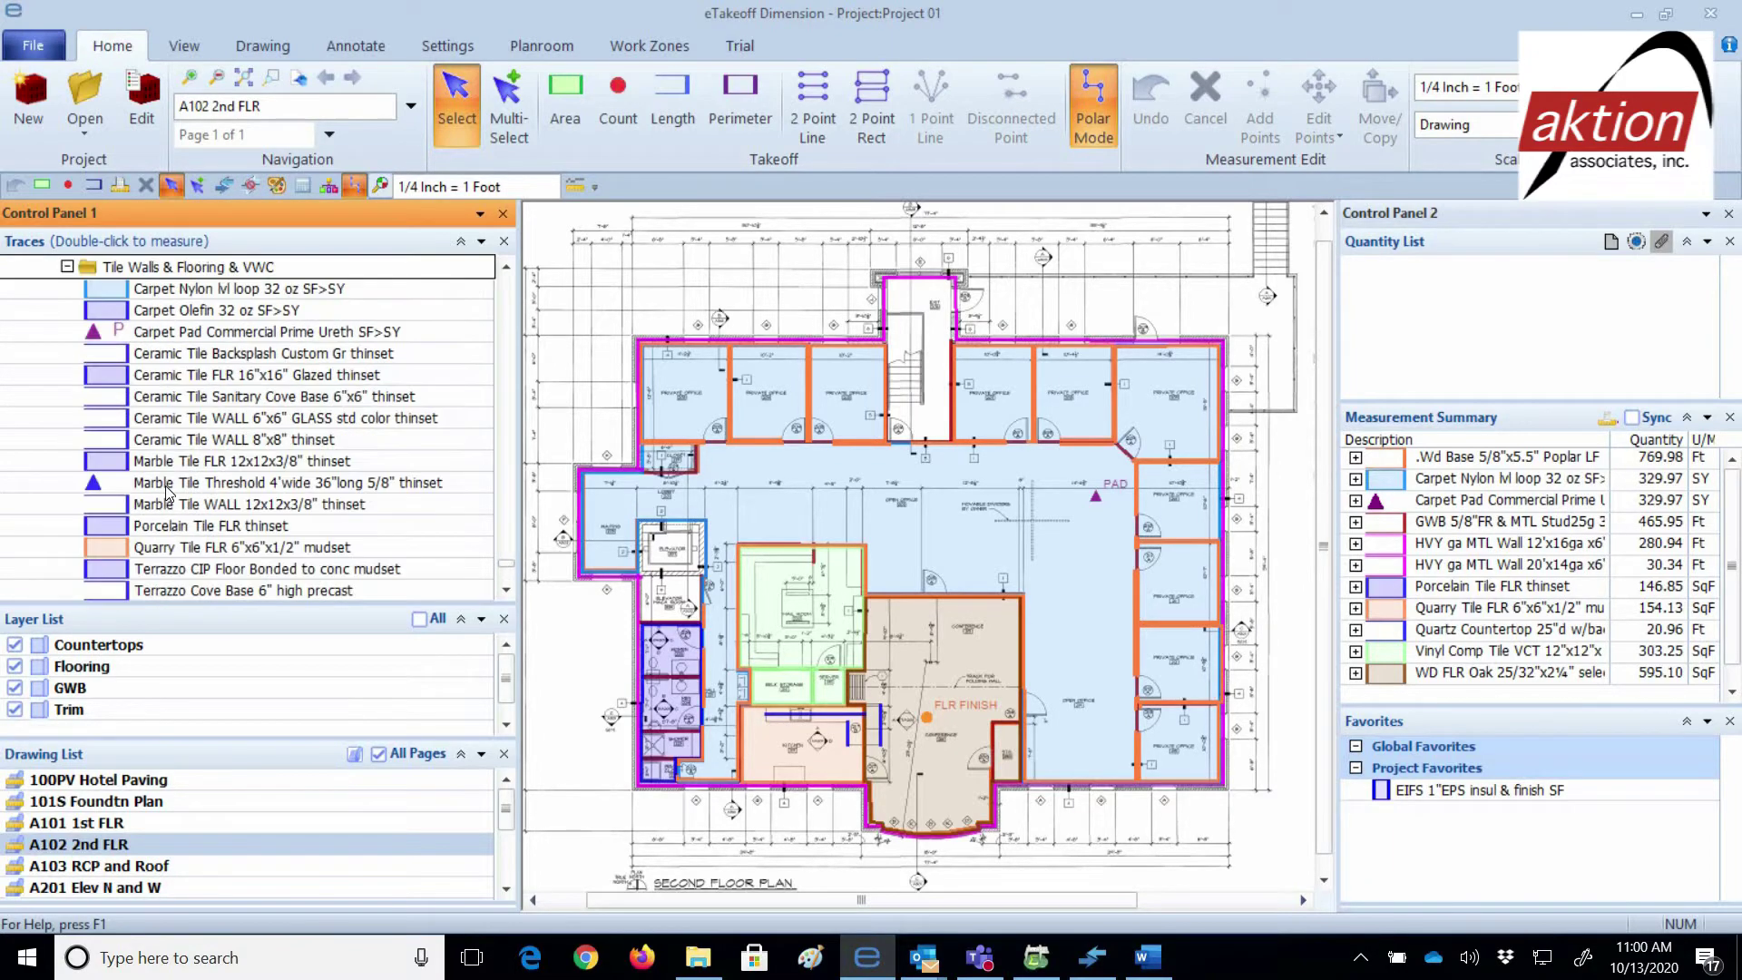
scroll(130, 535, down, 6)
scroll(127, 472, down, 1)
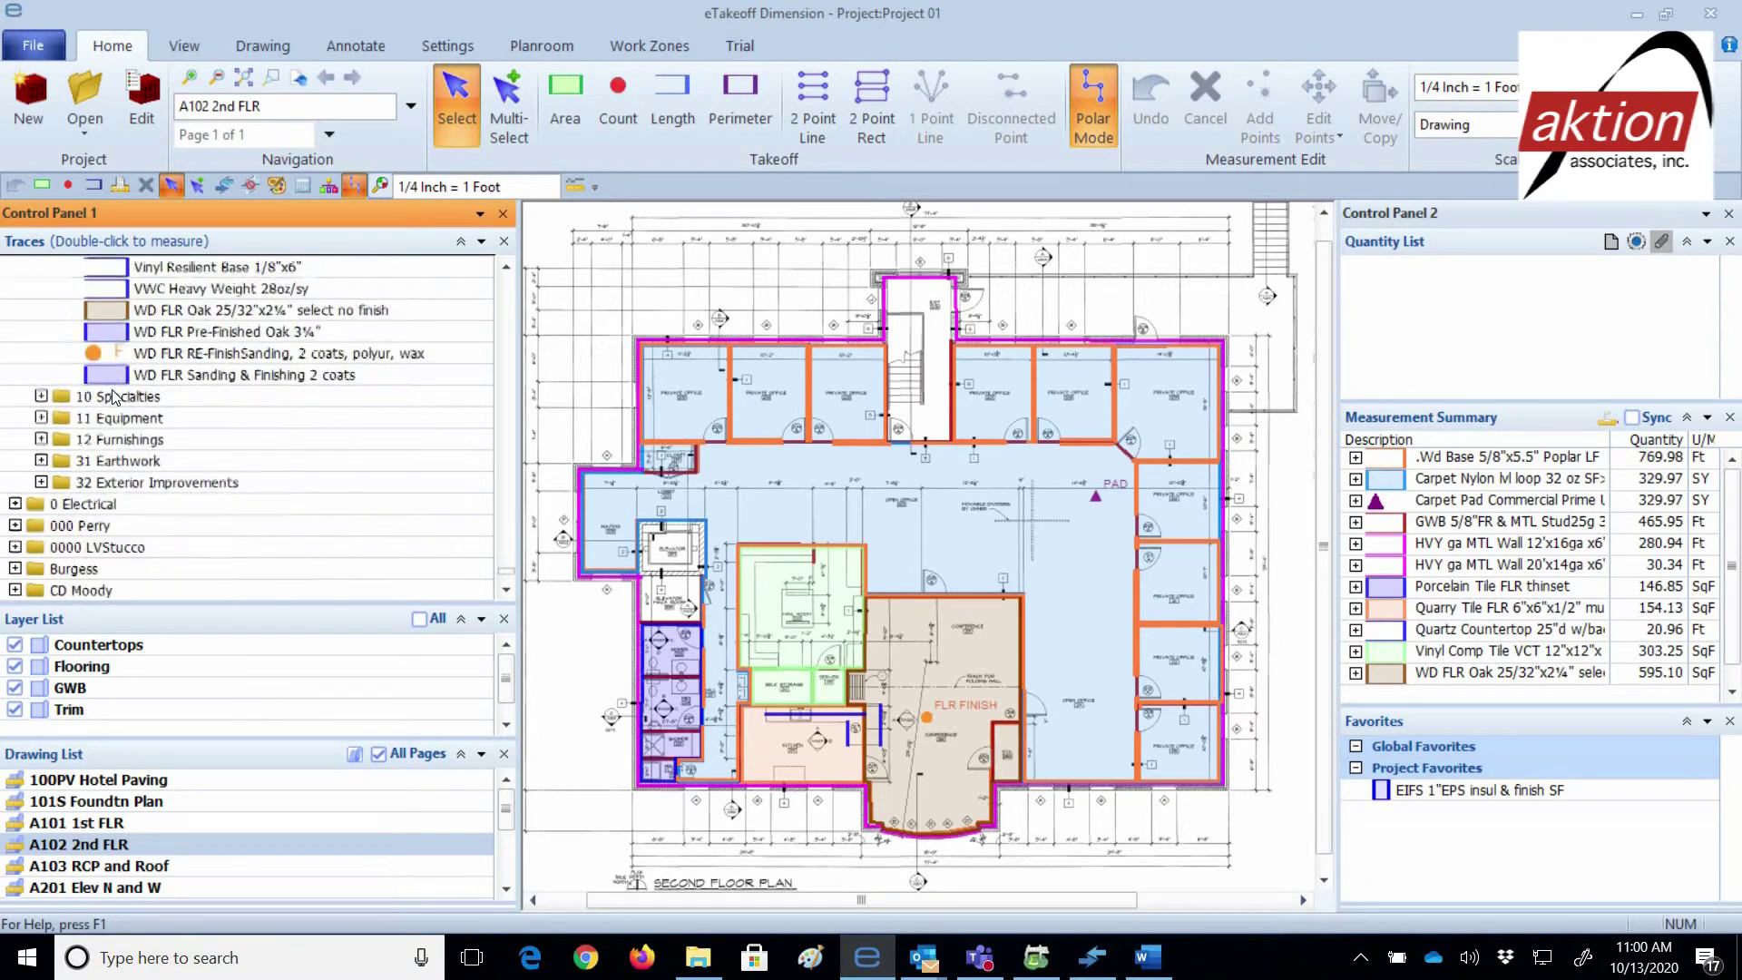
Expand divisions 10 Specialties, 11 Equipment, 12 Furnishings, 31 Earthwork and 32 Exterior Improvements.
double_click(116, 397)
double_click(133, 490)
double_click(144, 314)
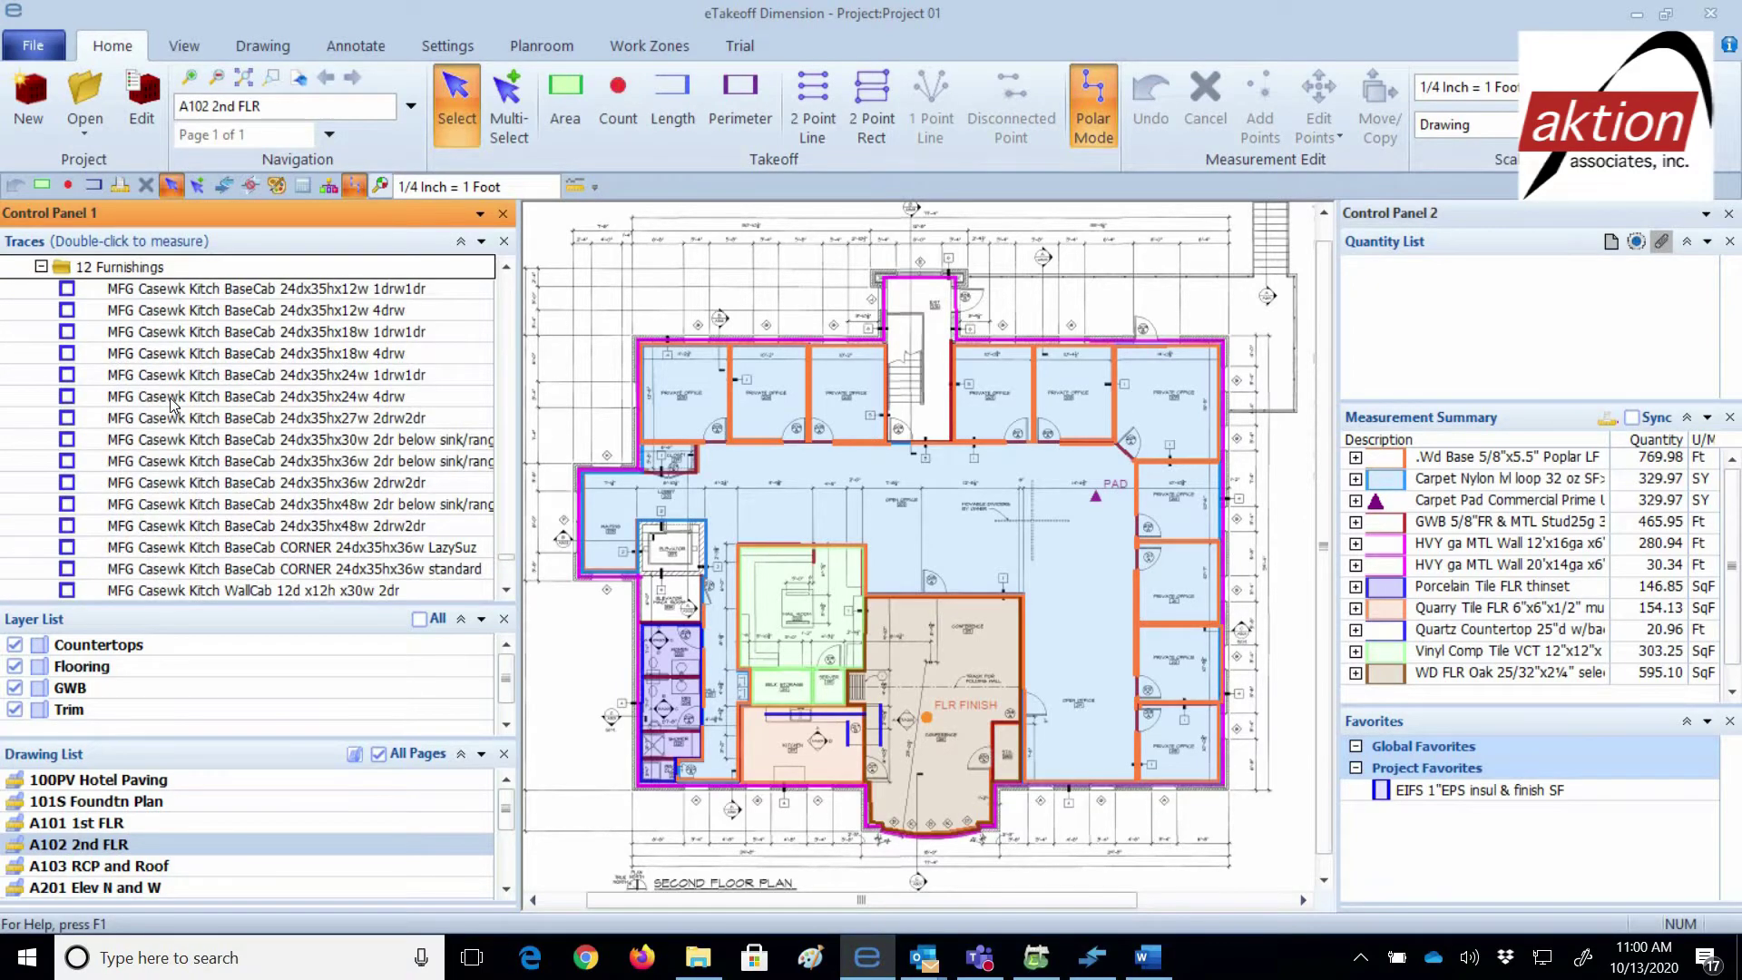
scroll(168, 480, down, 5)
scroll(154, 476, down, 1)
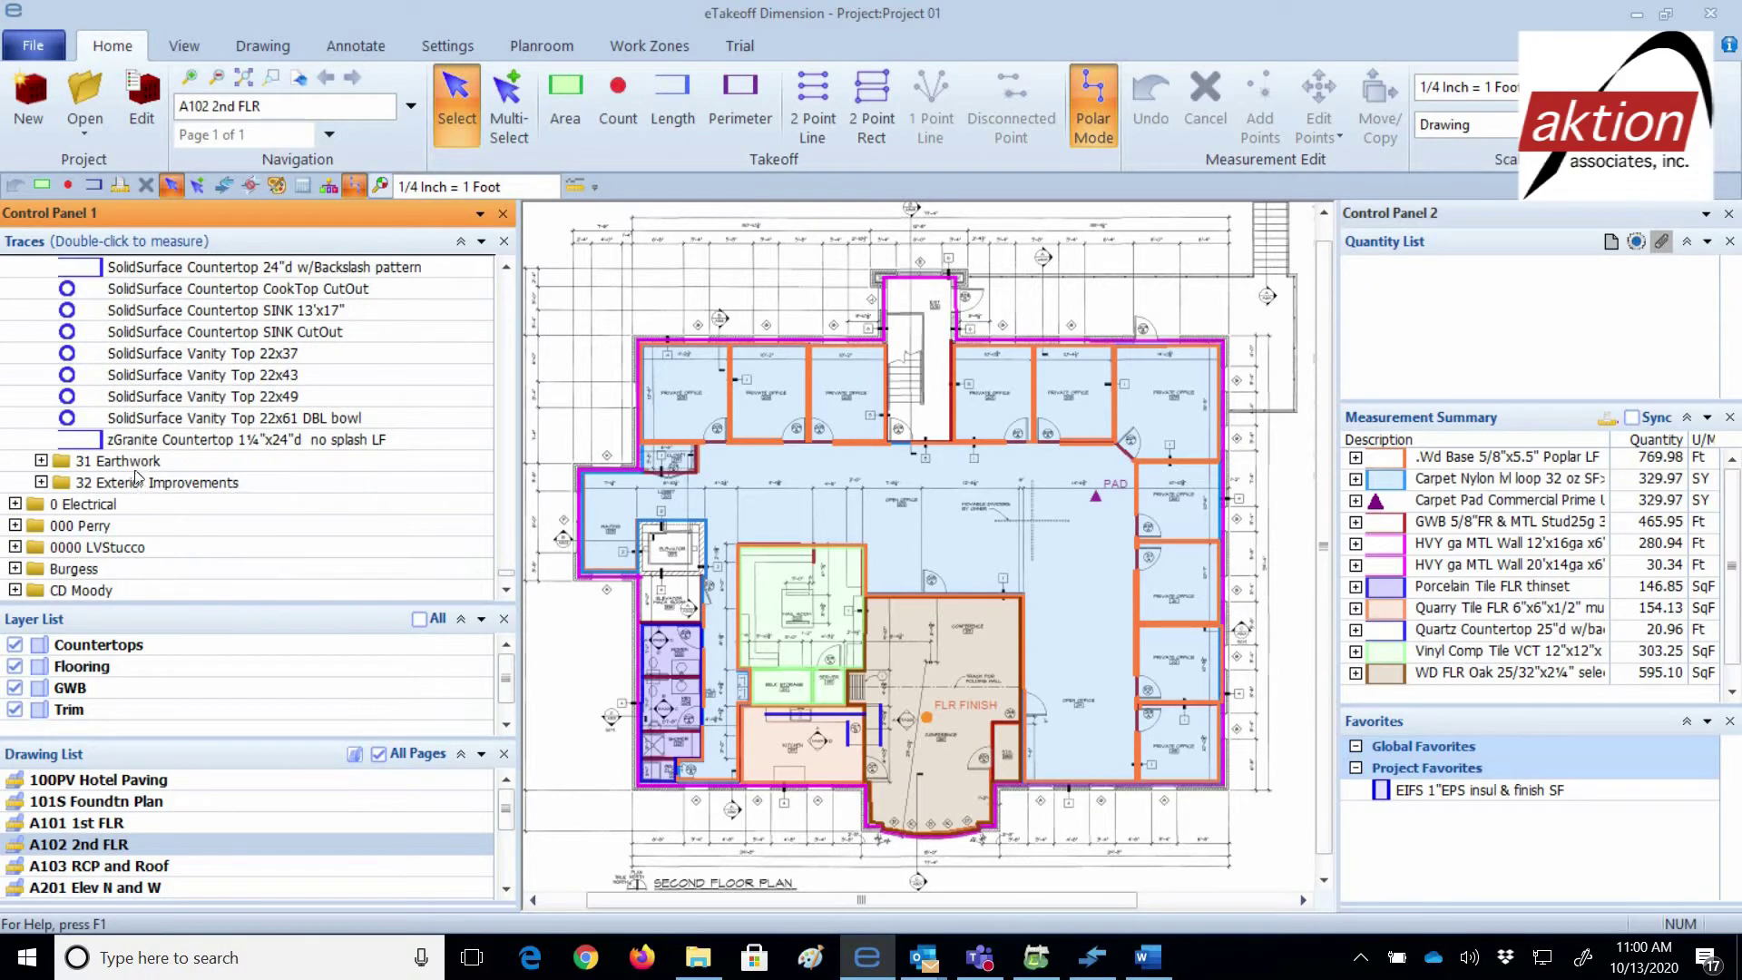
double_click(141, 463)
scroll(146, 465, down, 2)
double_click(143, 399)
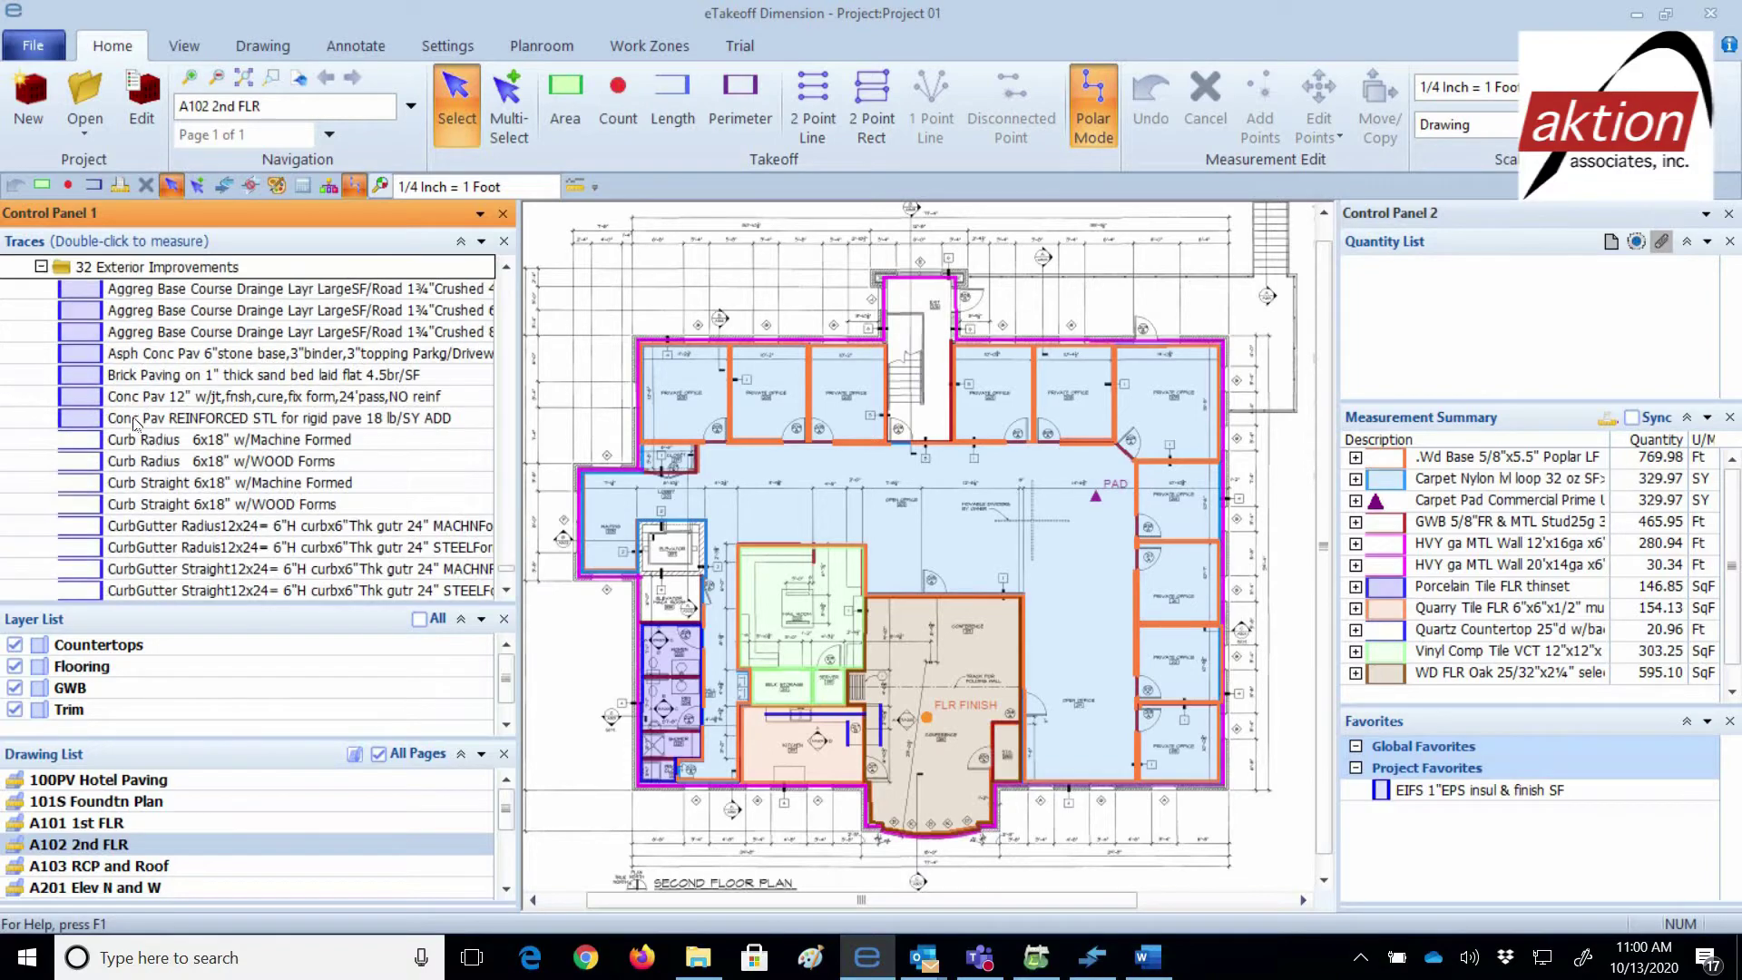
scroll(161, 449, down, 3)
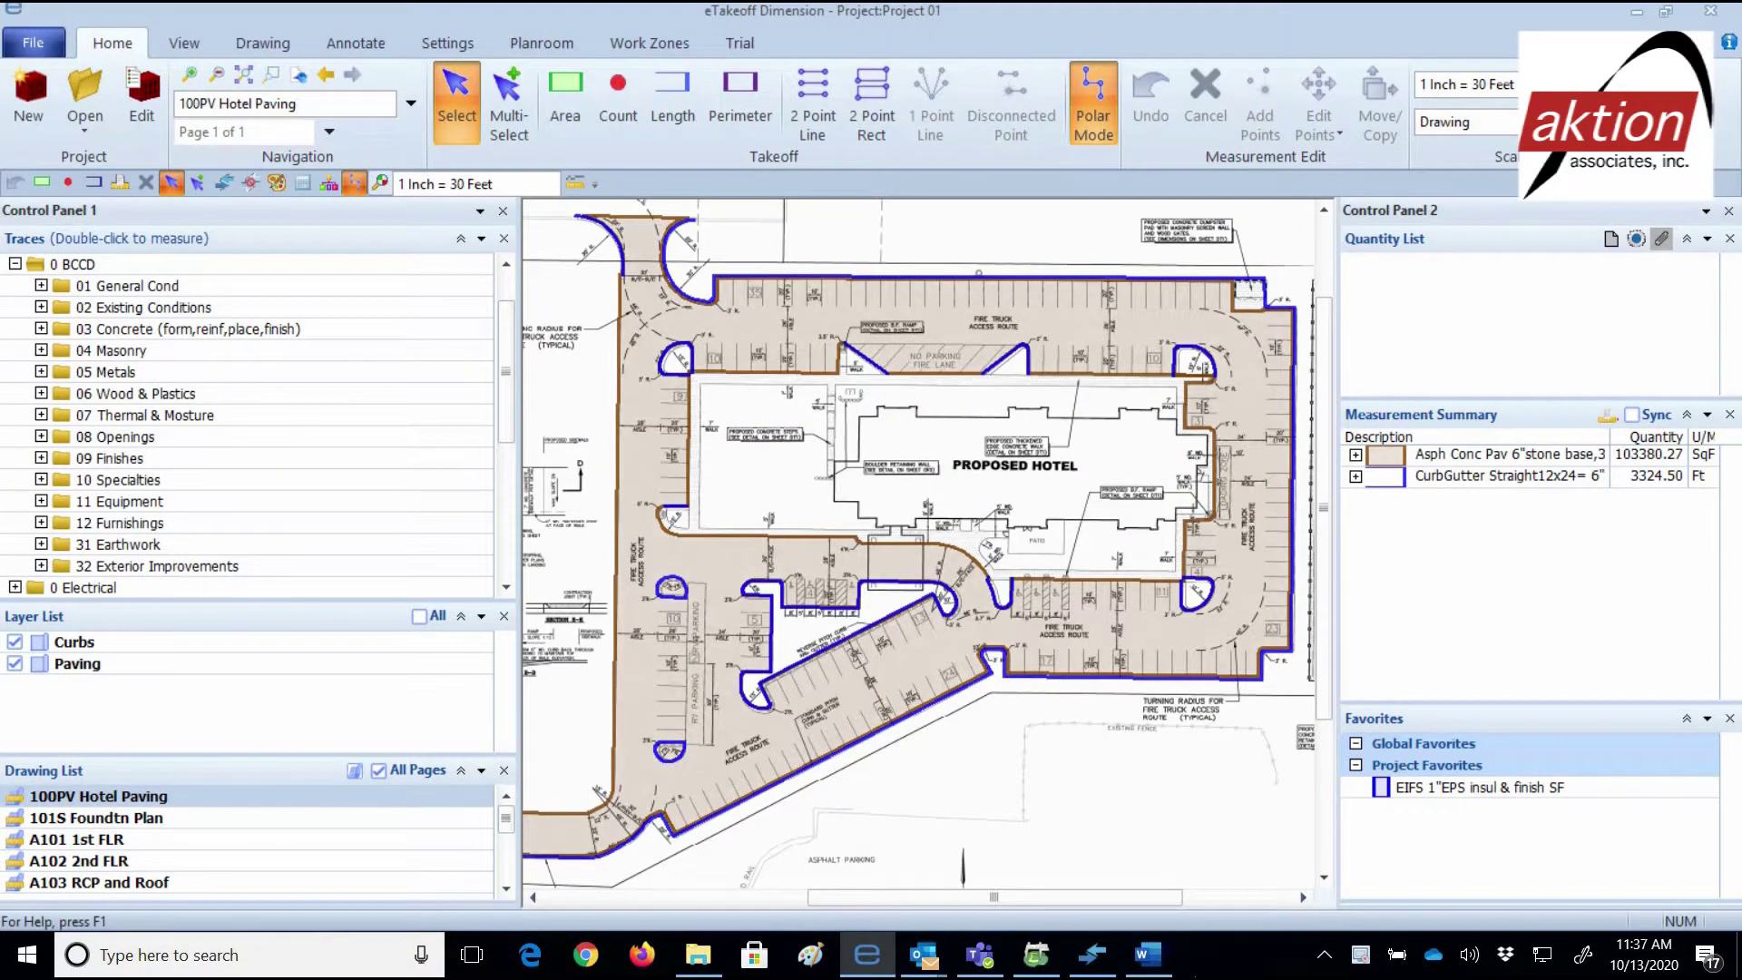
Flip through the 101S, A101, A102 and A103 drawings, returning to 100PV Hotel Paving.
click(95, 817)
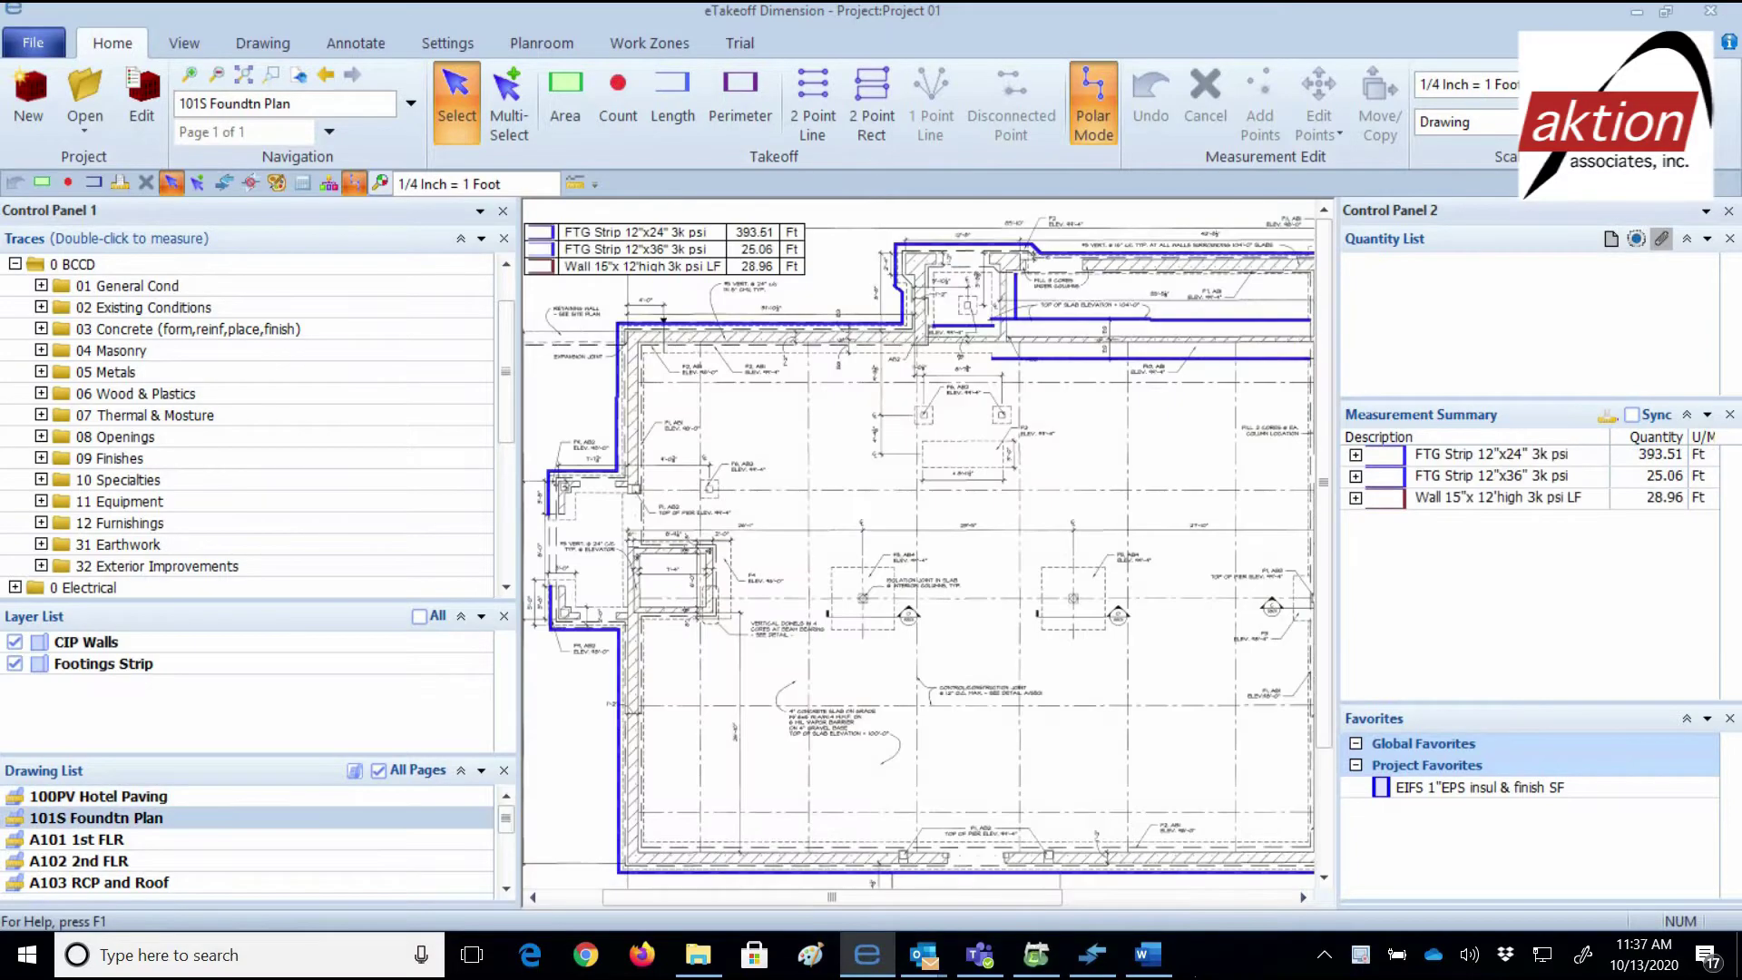
click(77, 840)
click(79, 861)
click(99, 883)
click(98, 795)
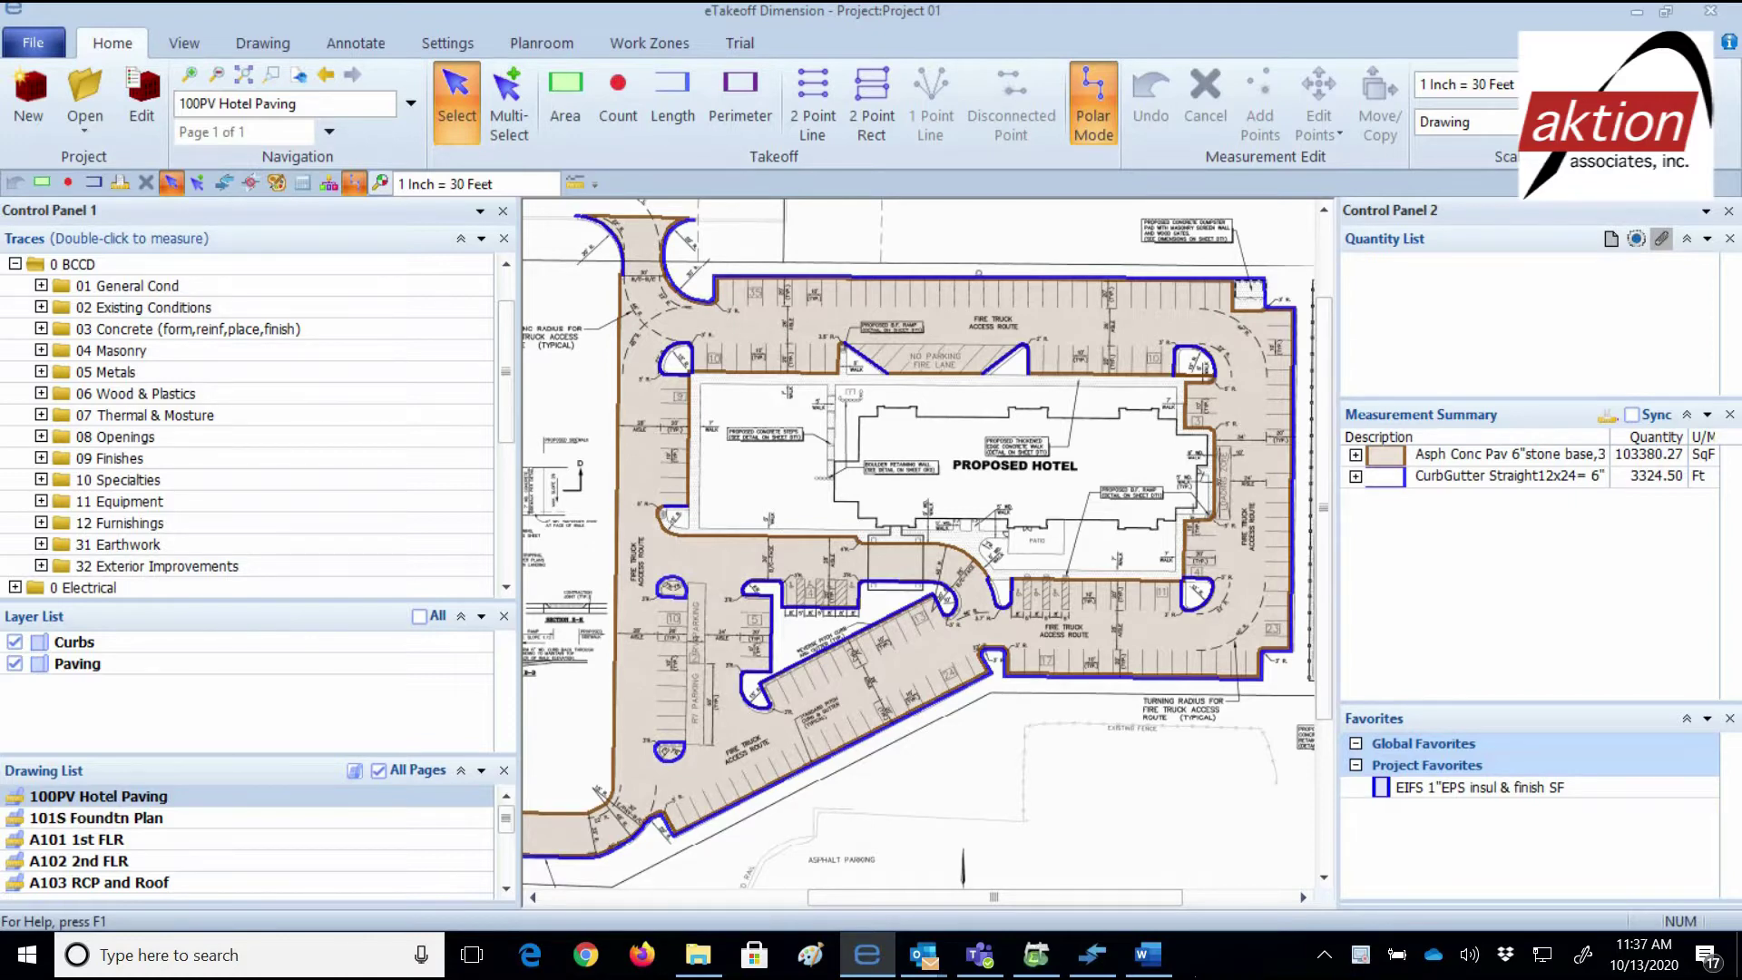
Step through 101S Foundtn Plan and A101 1st FLR, ending on the A102 2nd FLR plan.
click(97, 818)
click(76, 840)
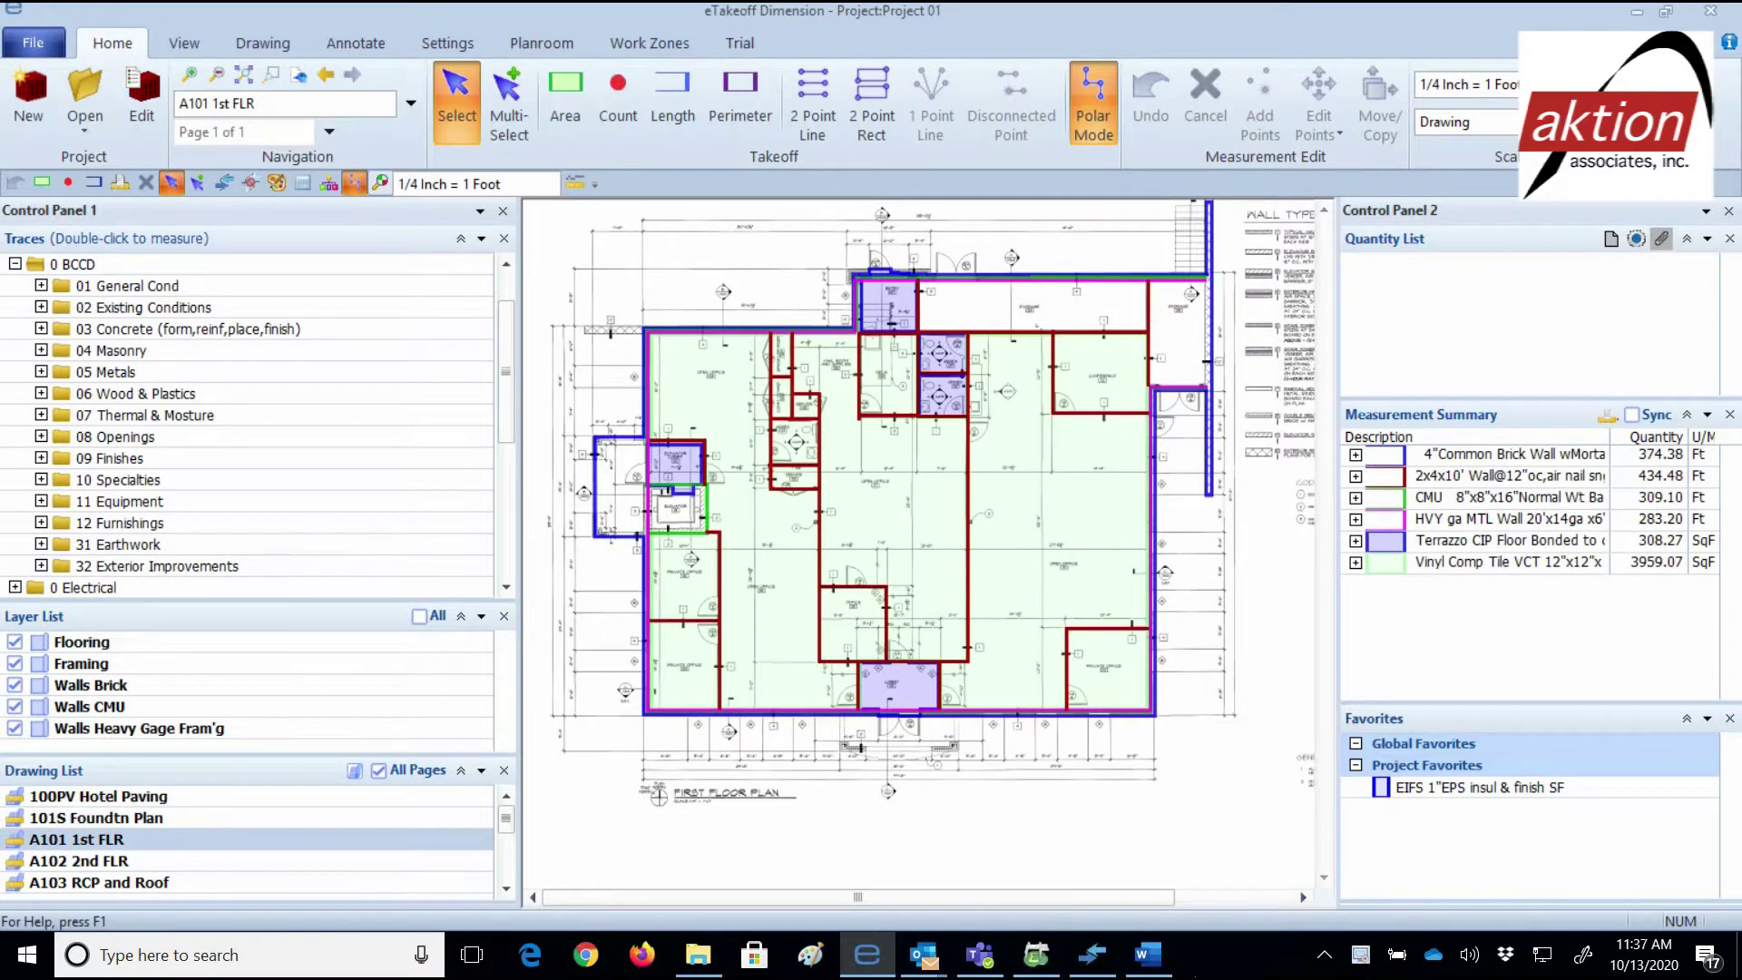
click(78, 860)
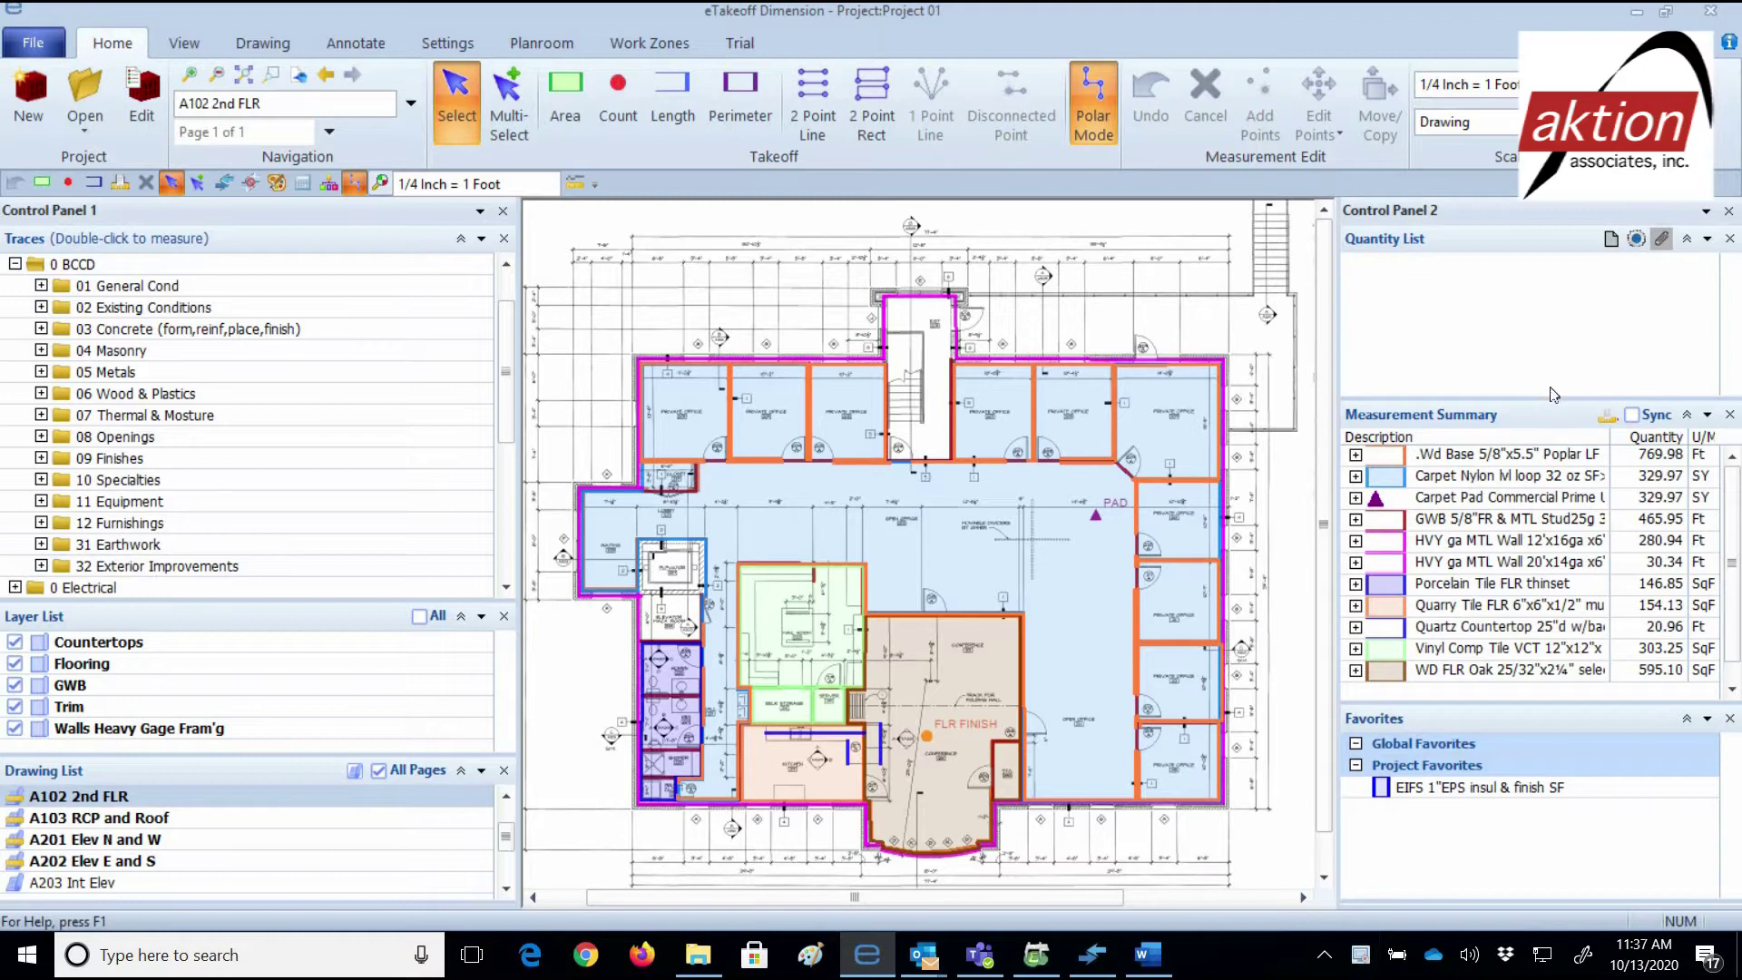
click(1606, 415)
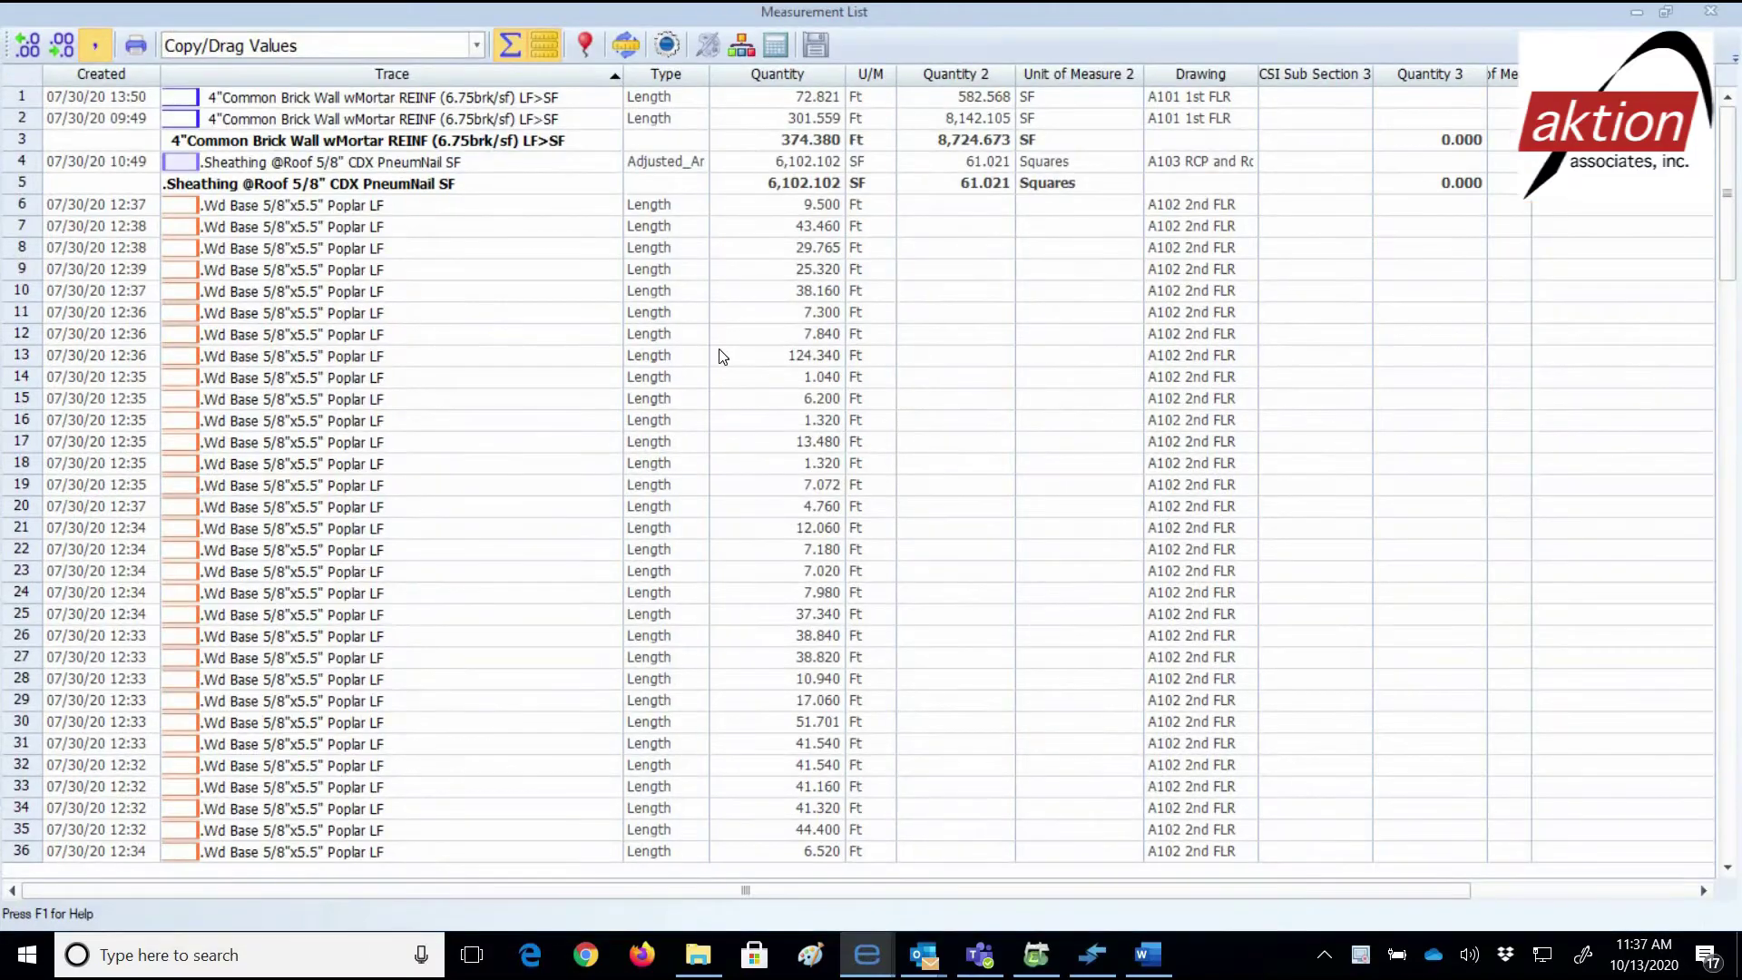
scroll(723, 356, down, 5)
scroll(723, 355, down, 9)
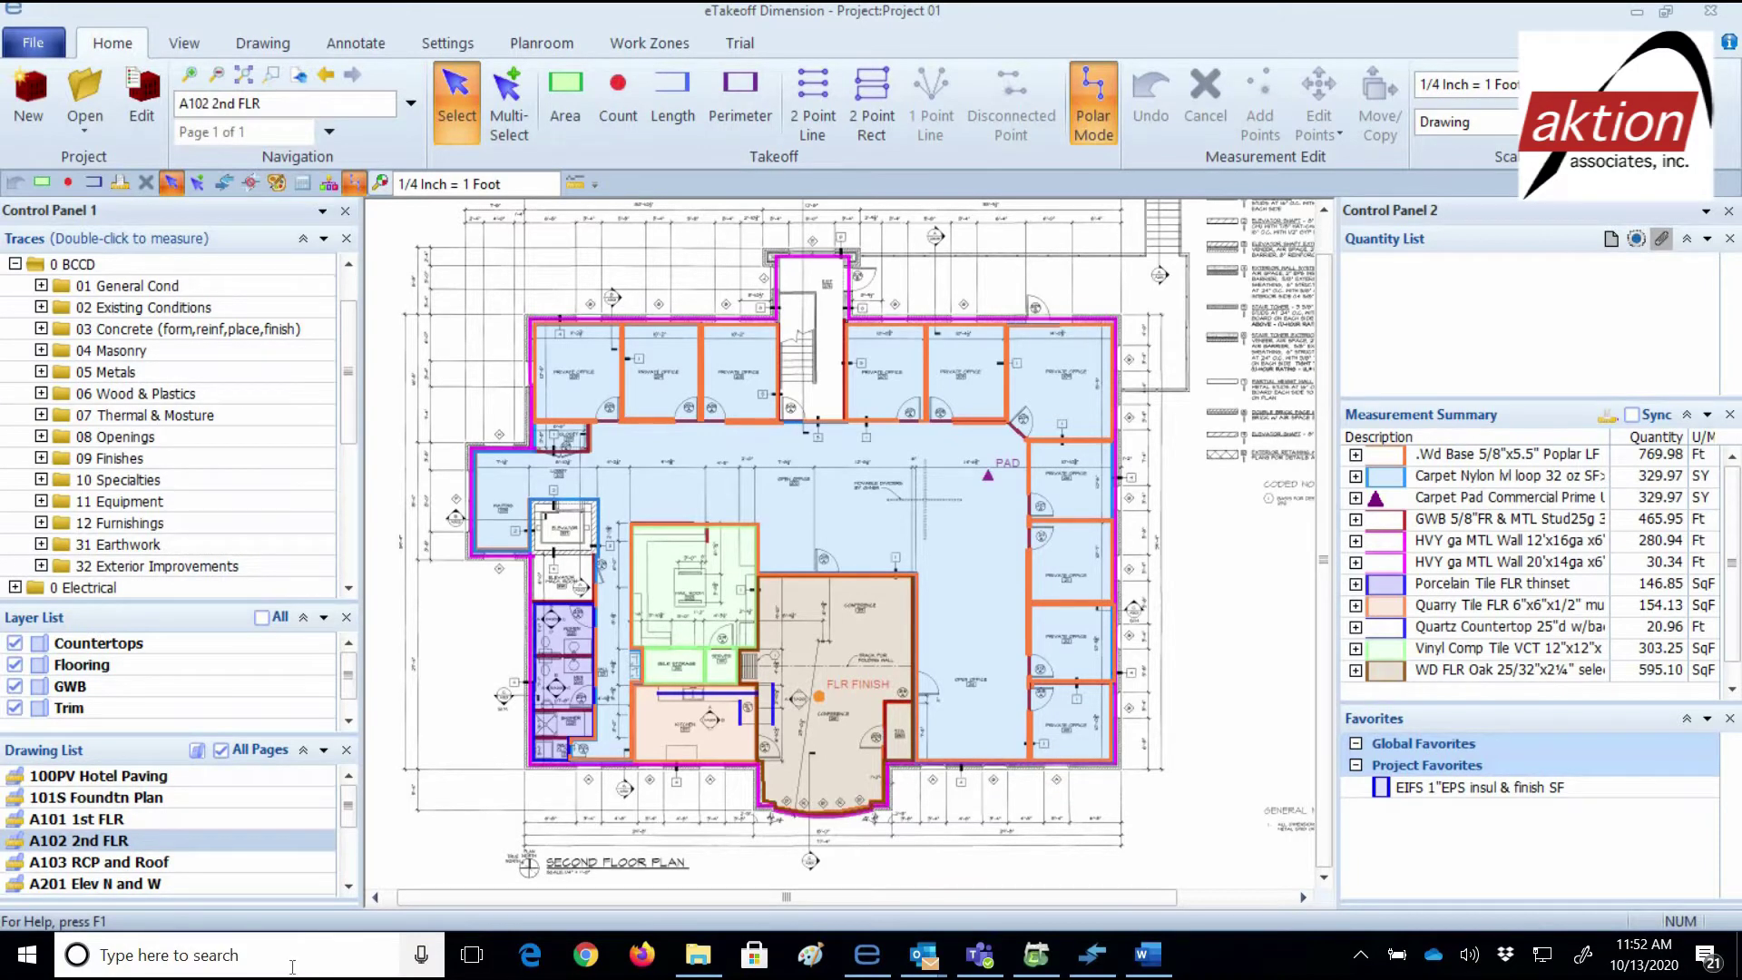
Open the 101S Foundtn Plan drawing and expand 03 Concrete > Slab on Grade.
double_click(98, 799)
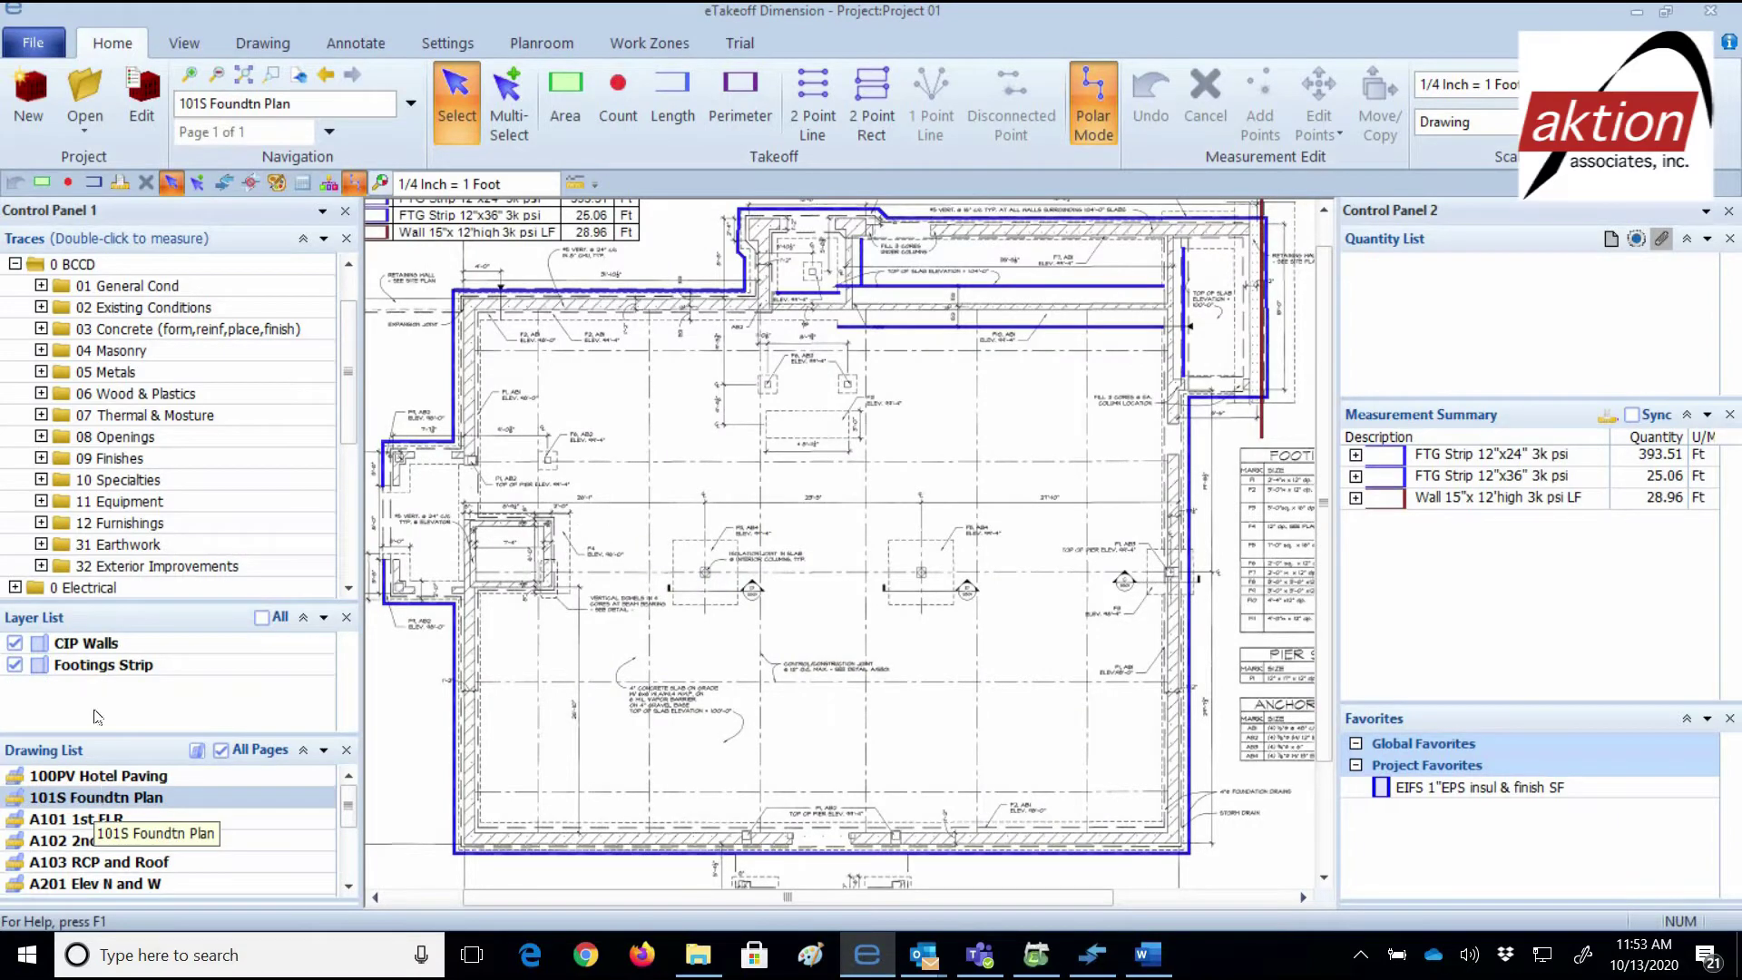
click(42, 329)
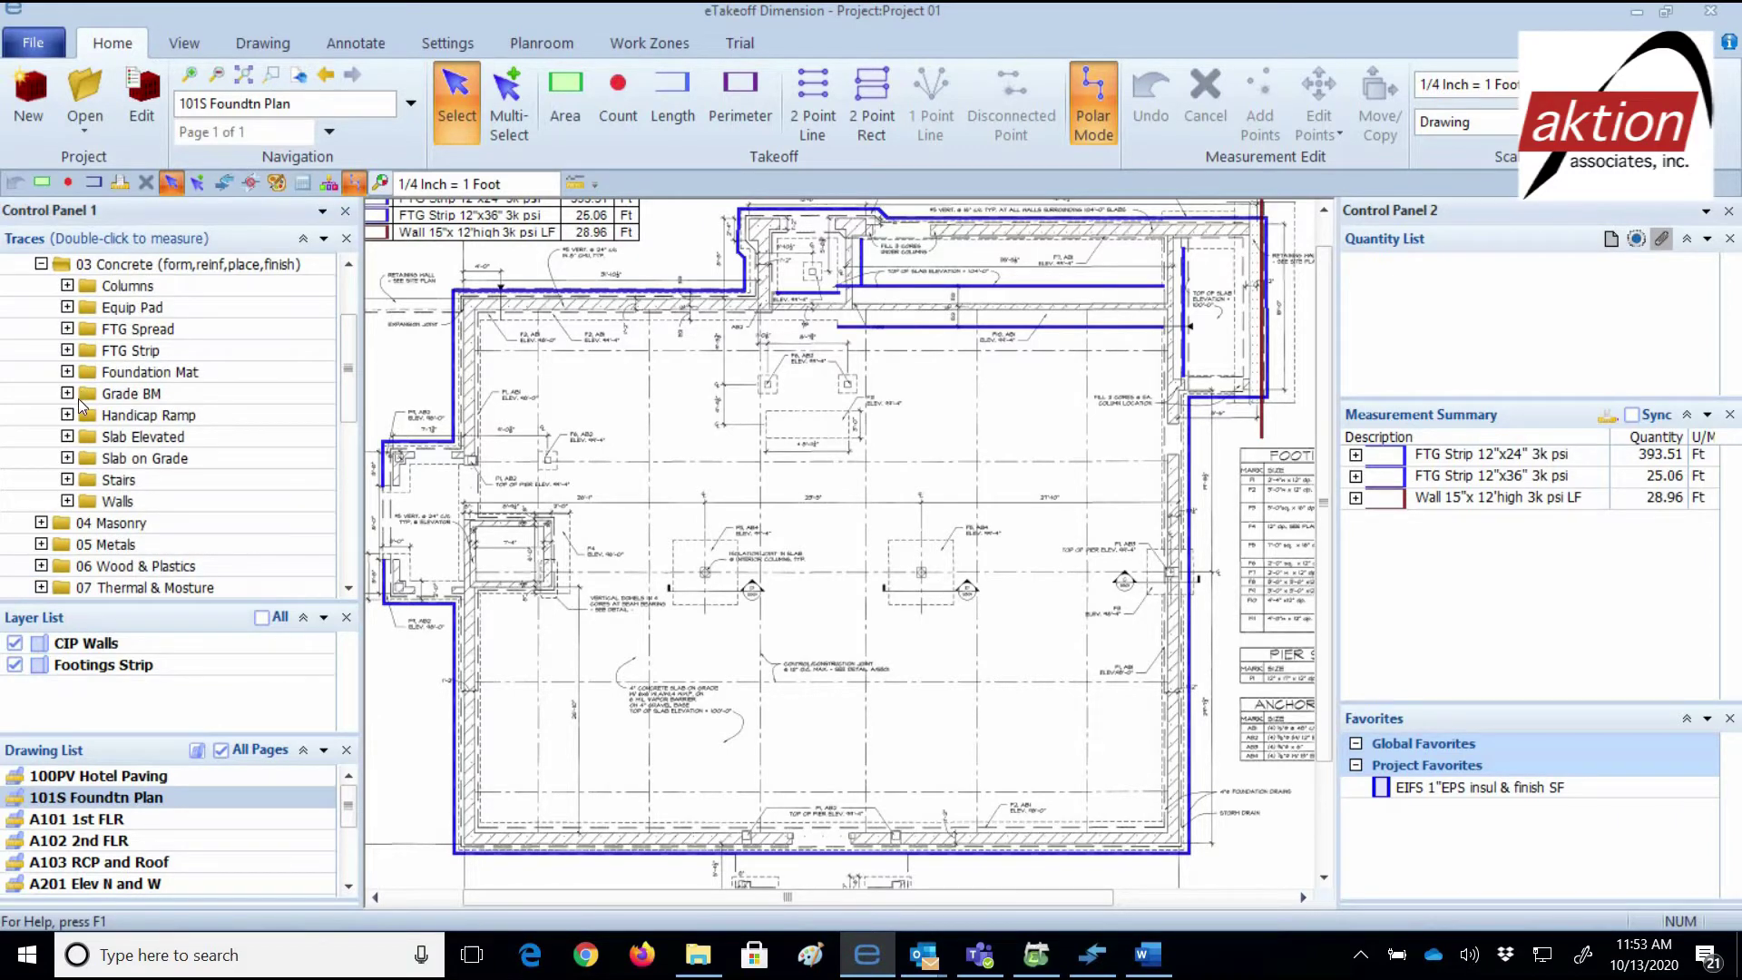
click(68, 459)
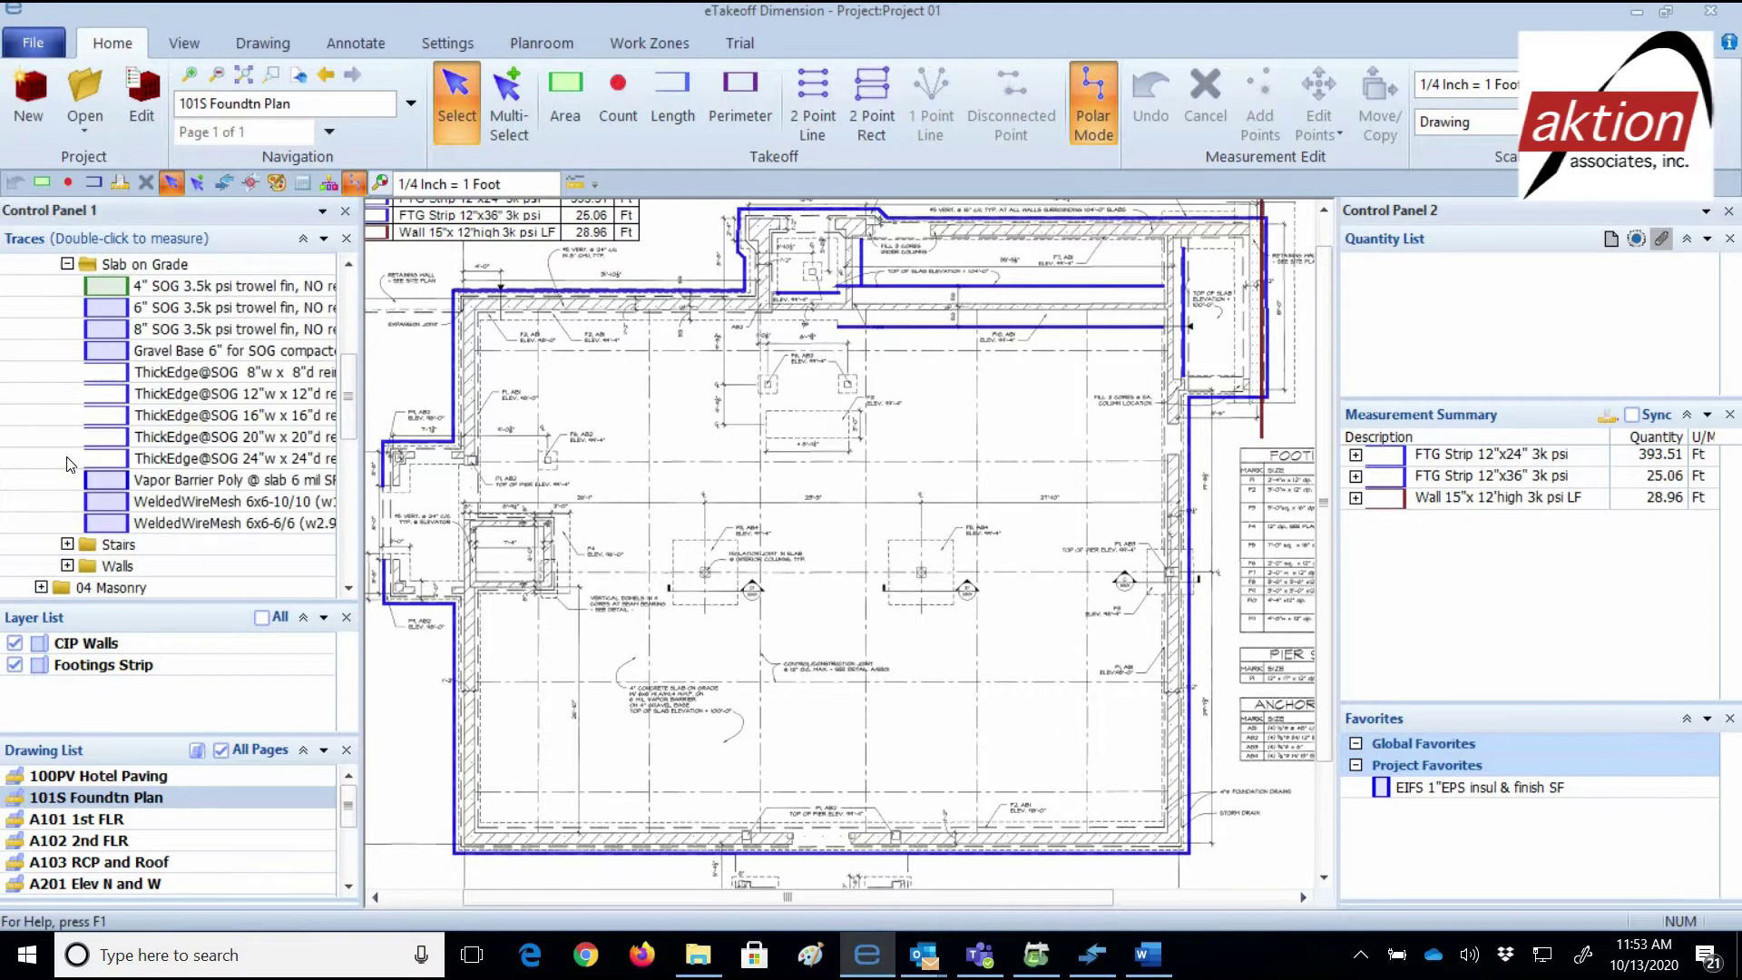
Trace the 4" SOG slab rectangle corner to corner for 4208.46 SF, then collapse Slab on Grade.
double_click(160, 289)
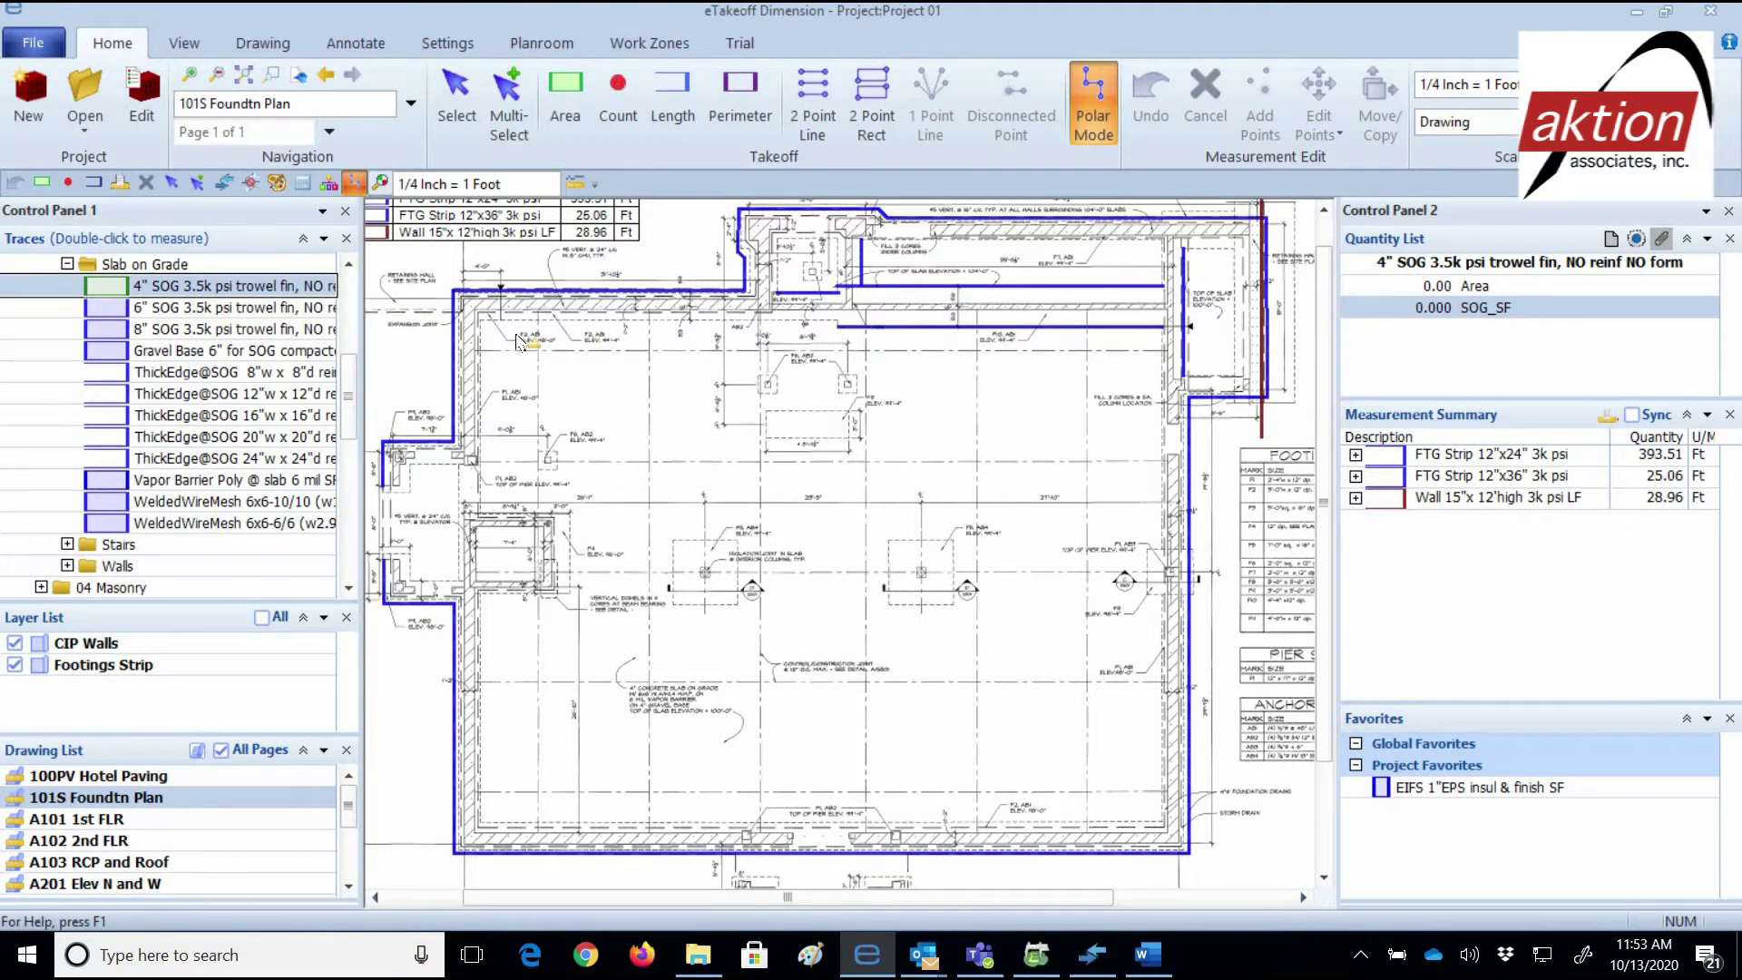
click(477, 310)
click(1164, 310)
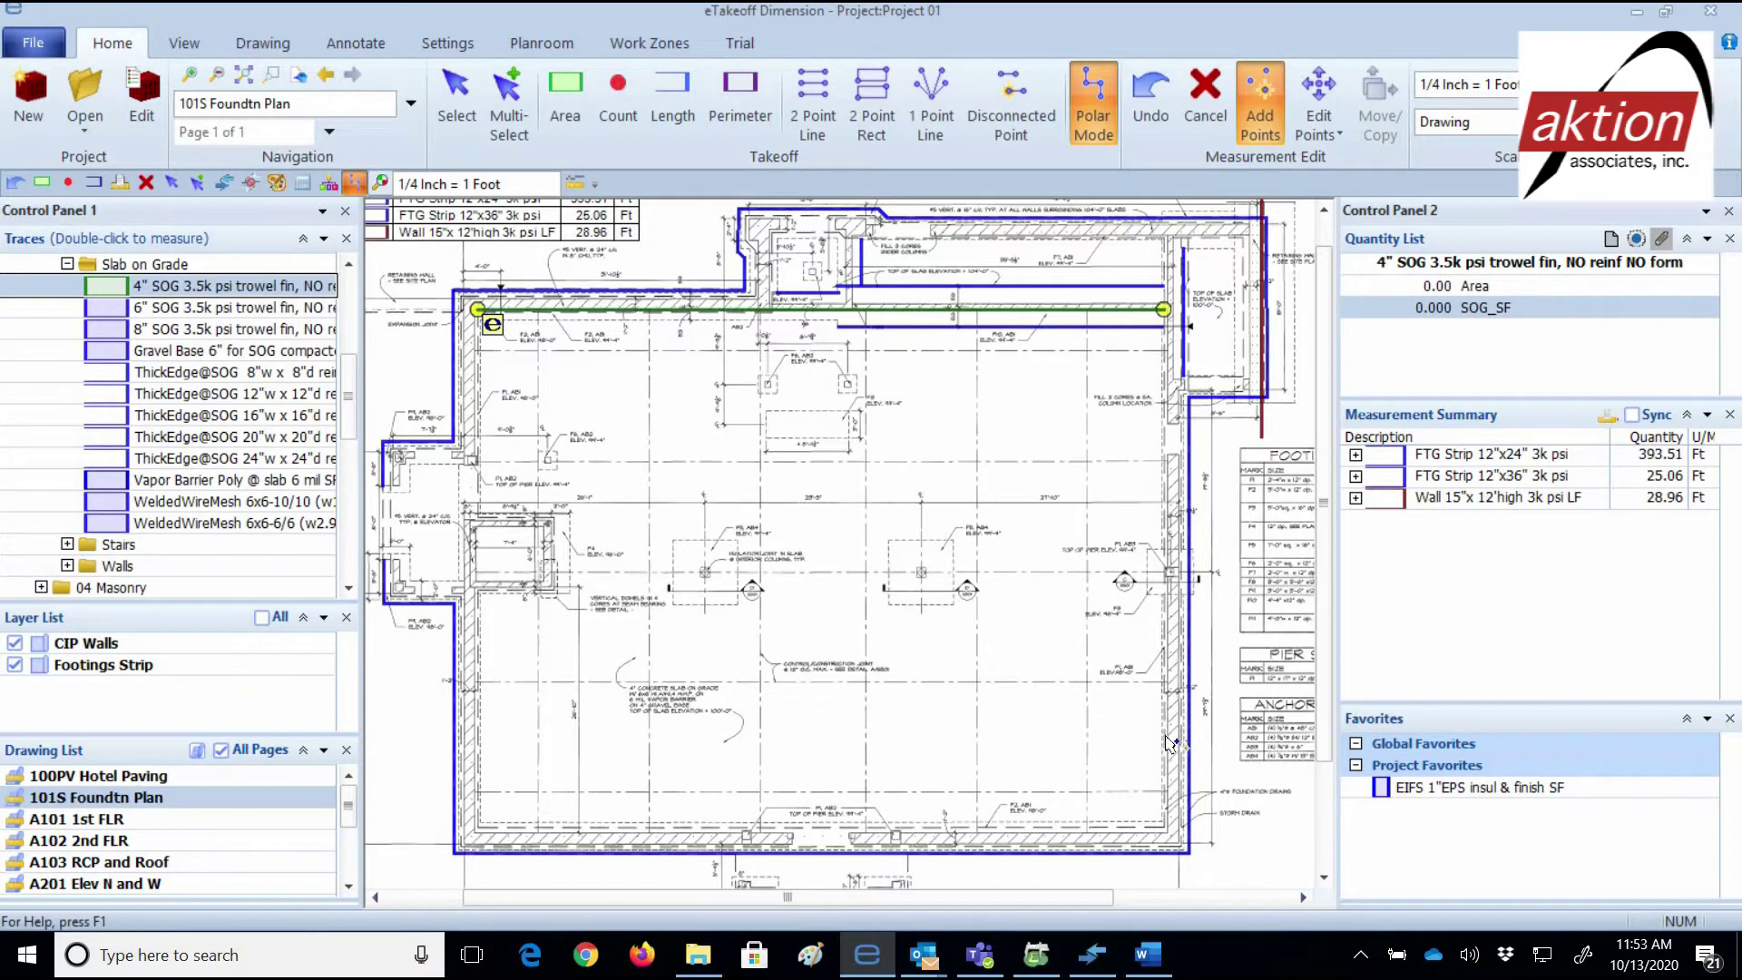
click(1166, 832)
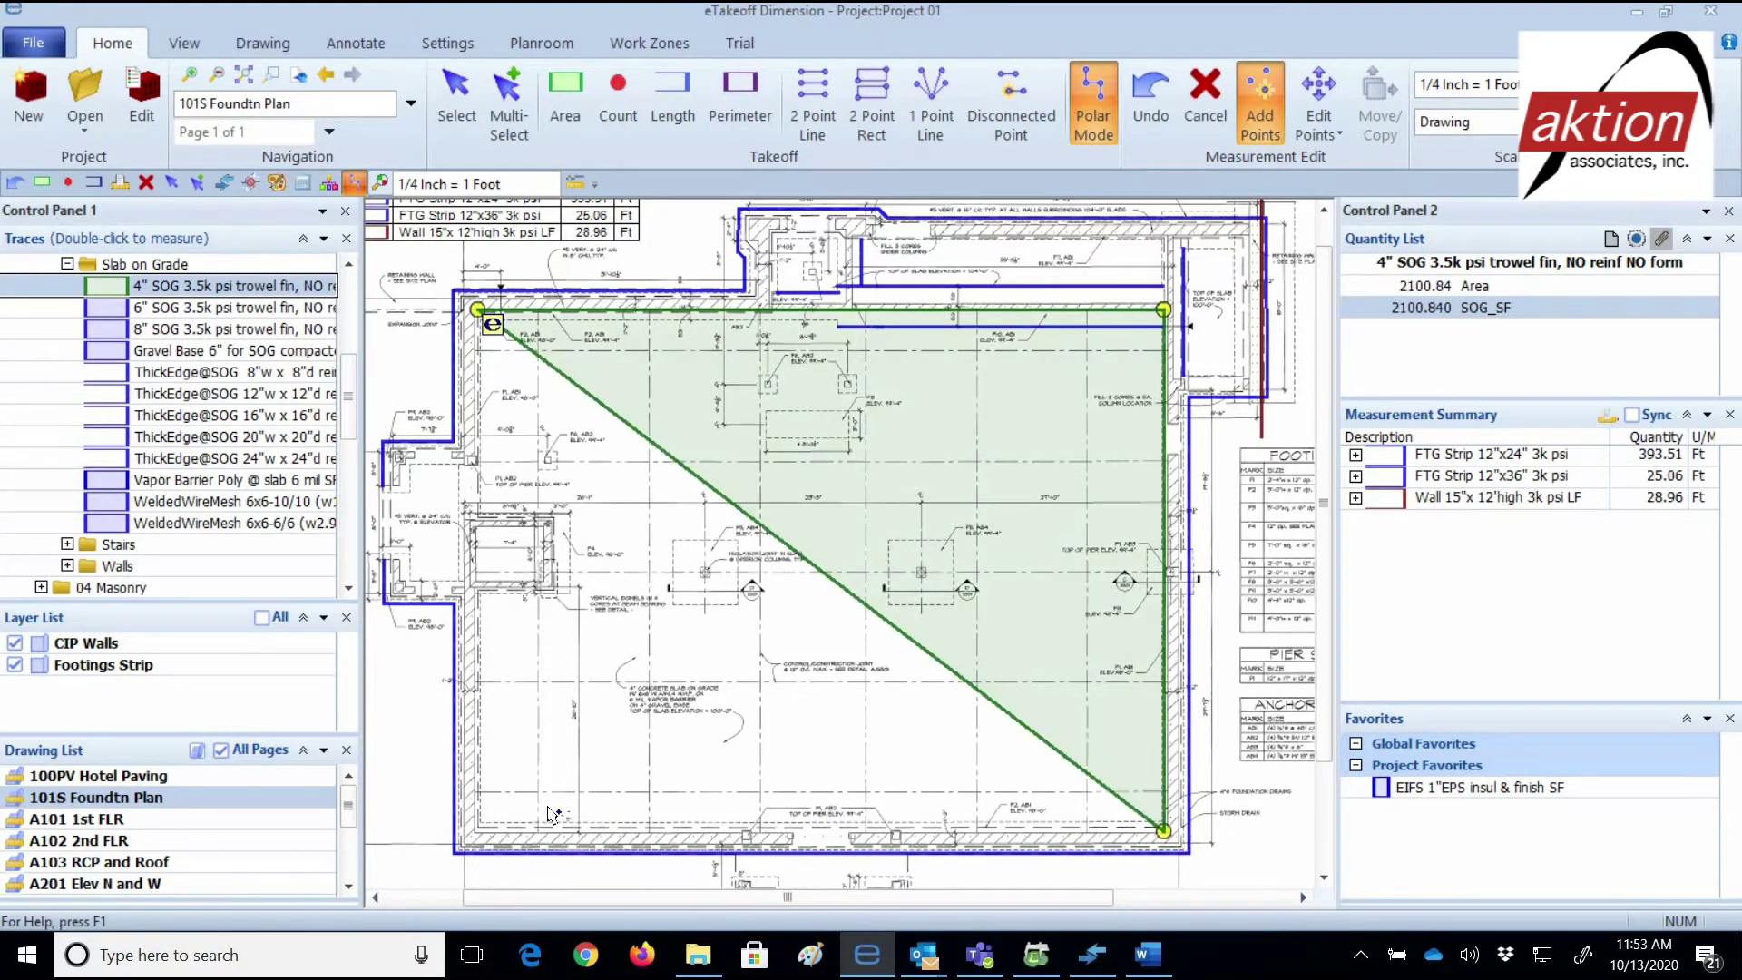
click(478, 832)
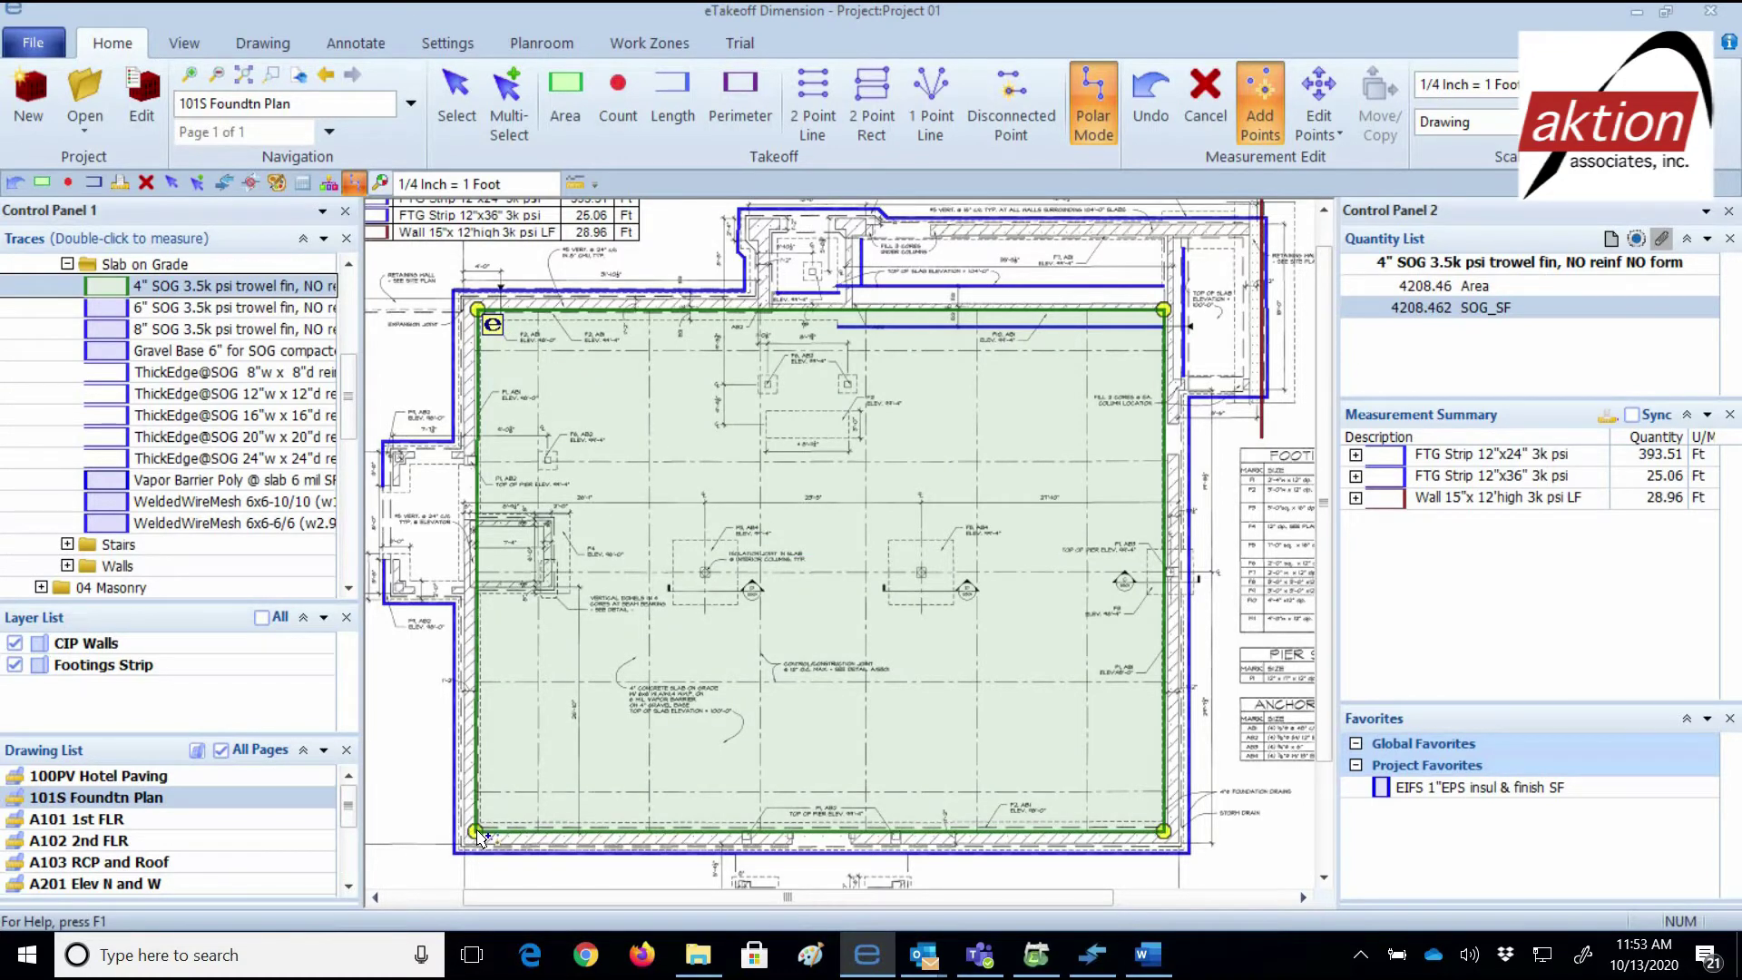
double_click(481, 835)
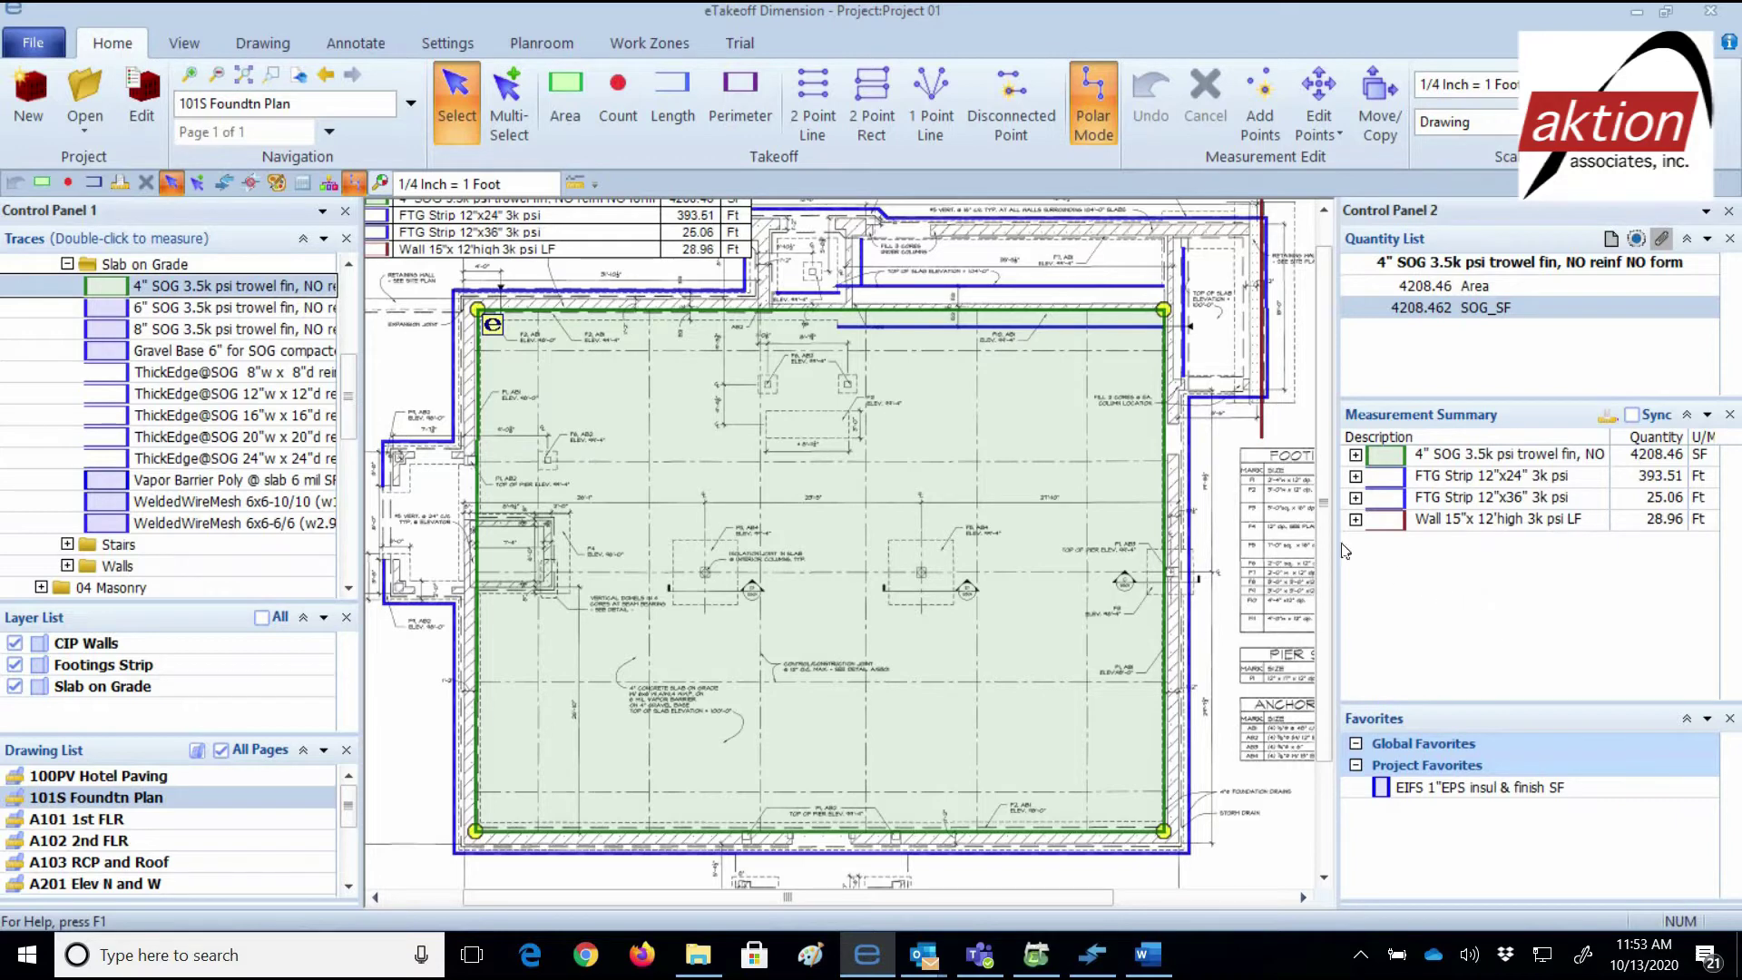
click(67, 263)
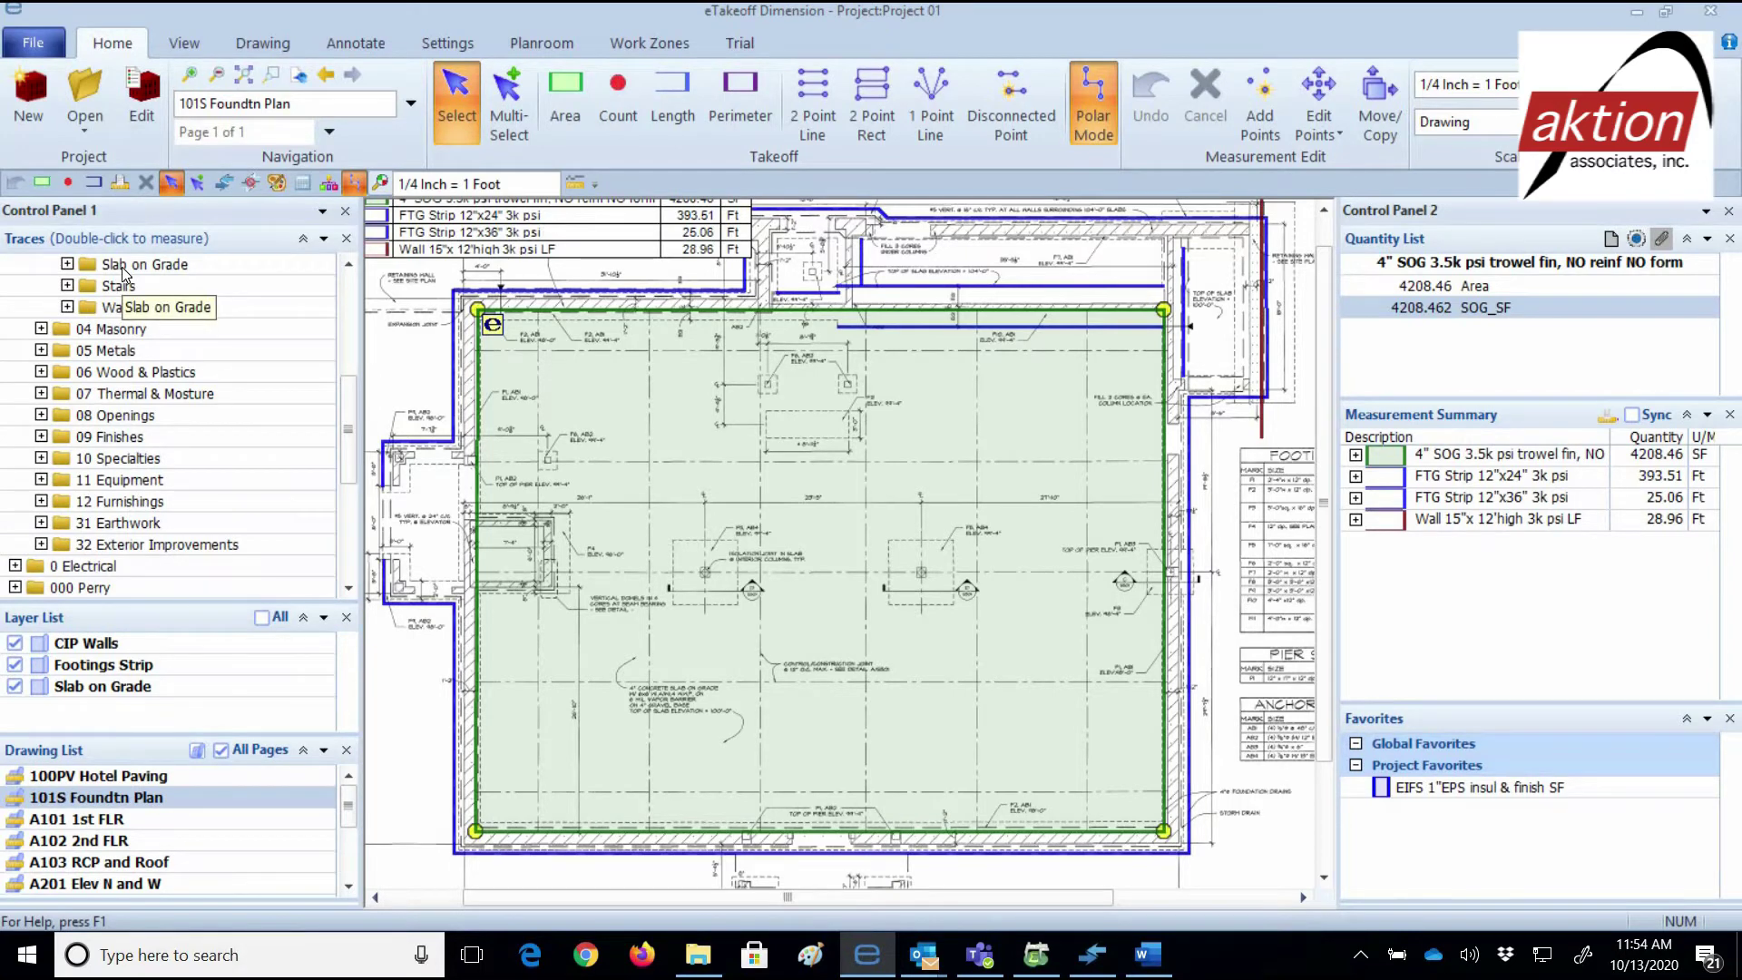
Count two footings with the FTG Spread 5'-0"SQx16" thick trace for 2.00 Ea.
scroll(113, 281, up, 3)
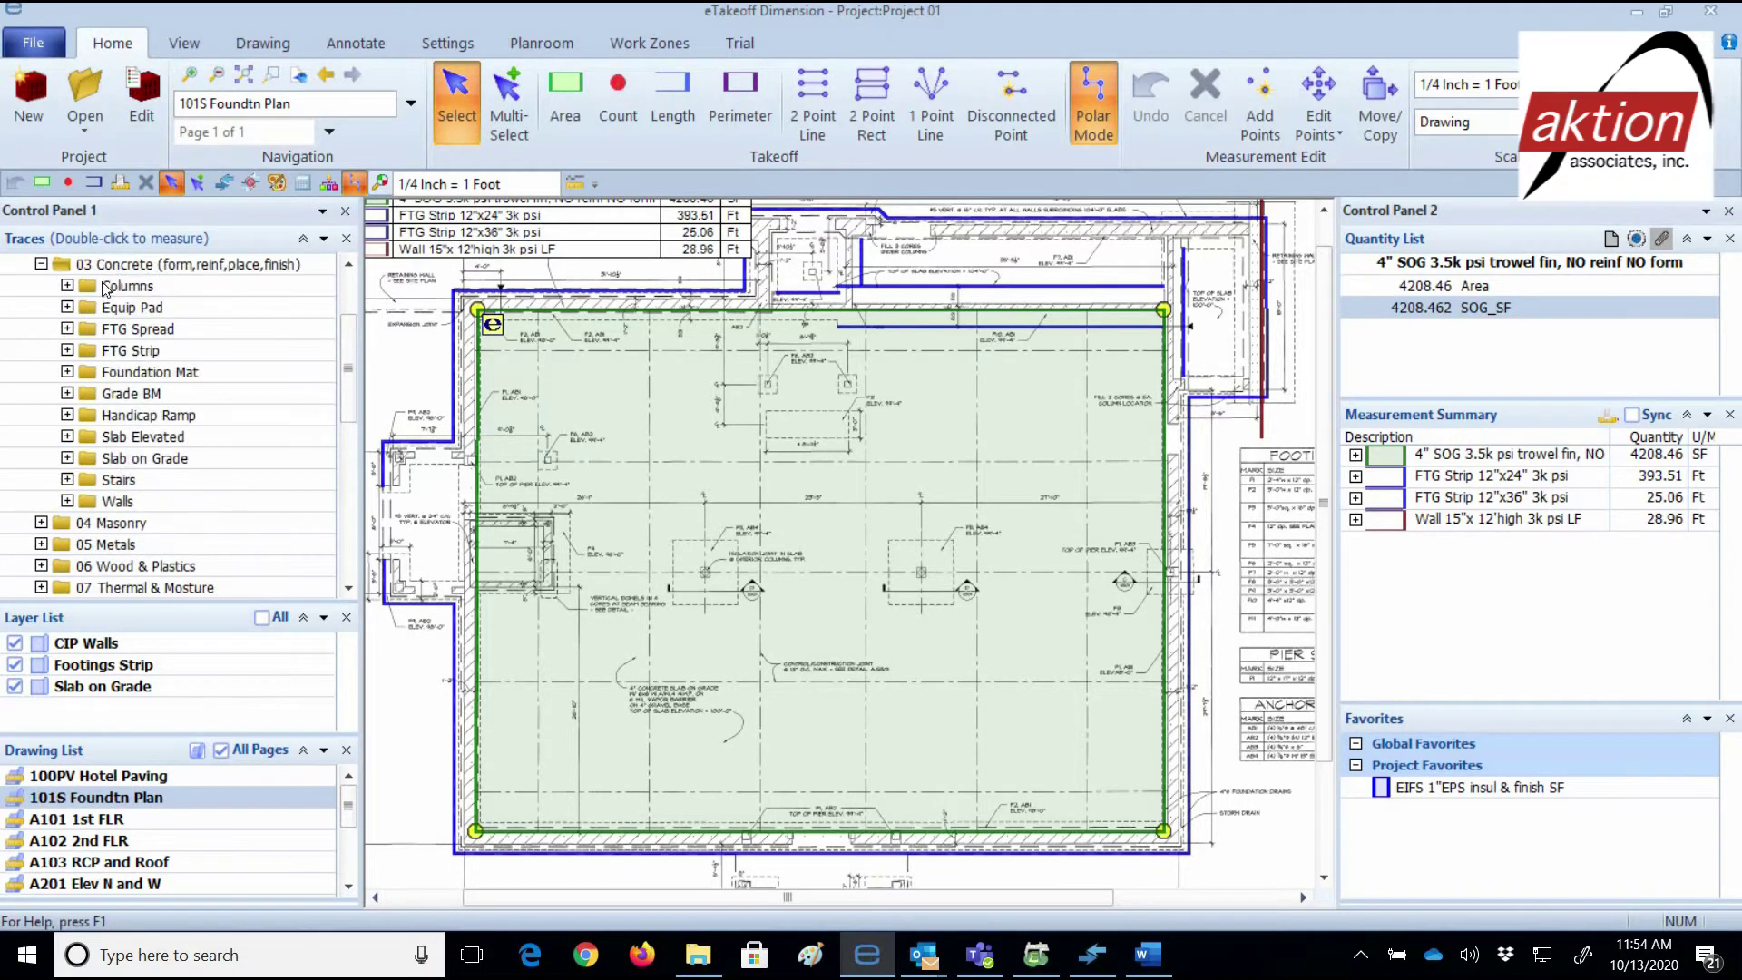
click(68, 329)
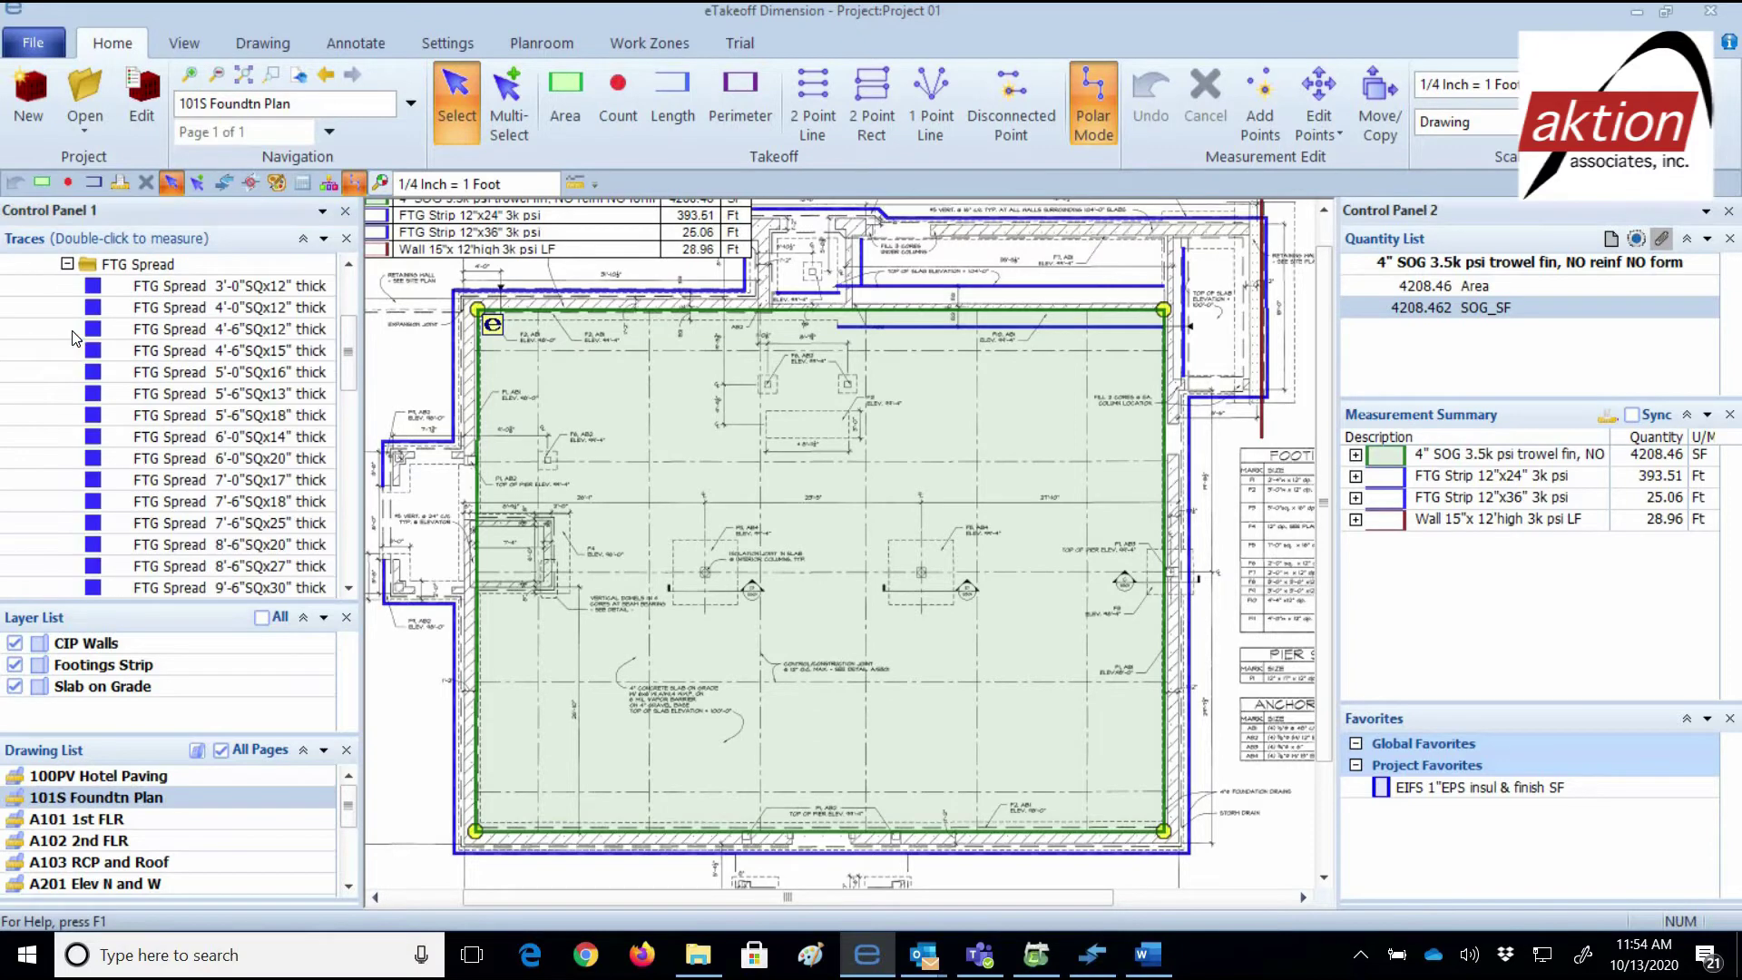
double_click(242, 373)
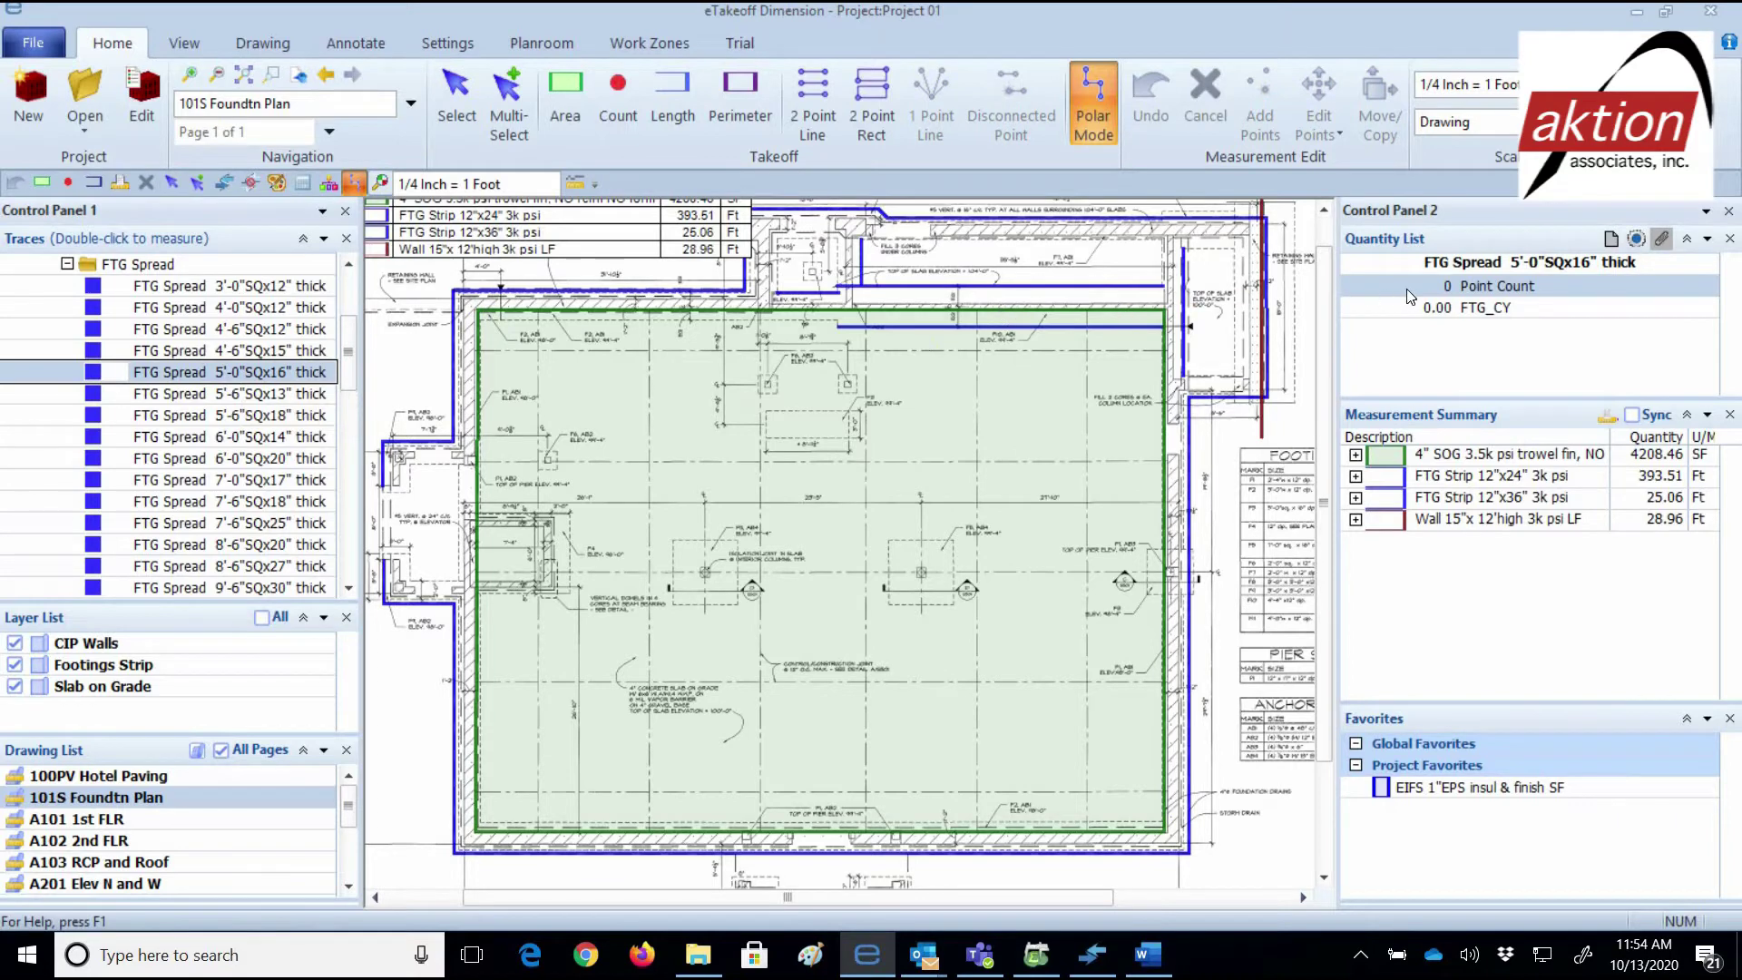
click(703, 568)
click(921, 569)
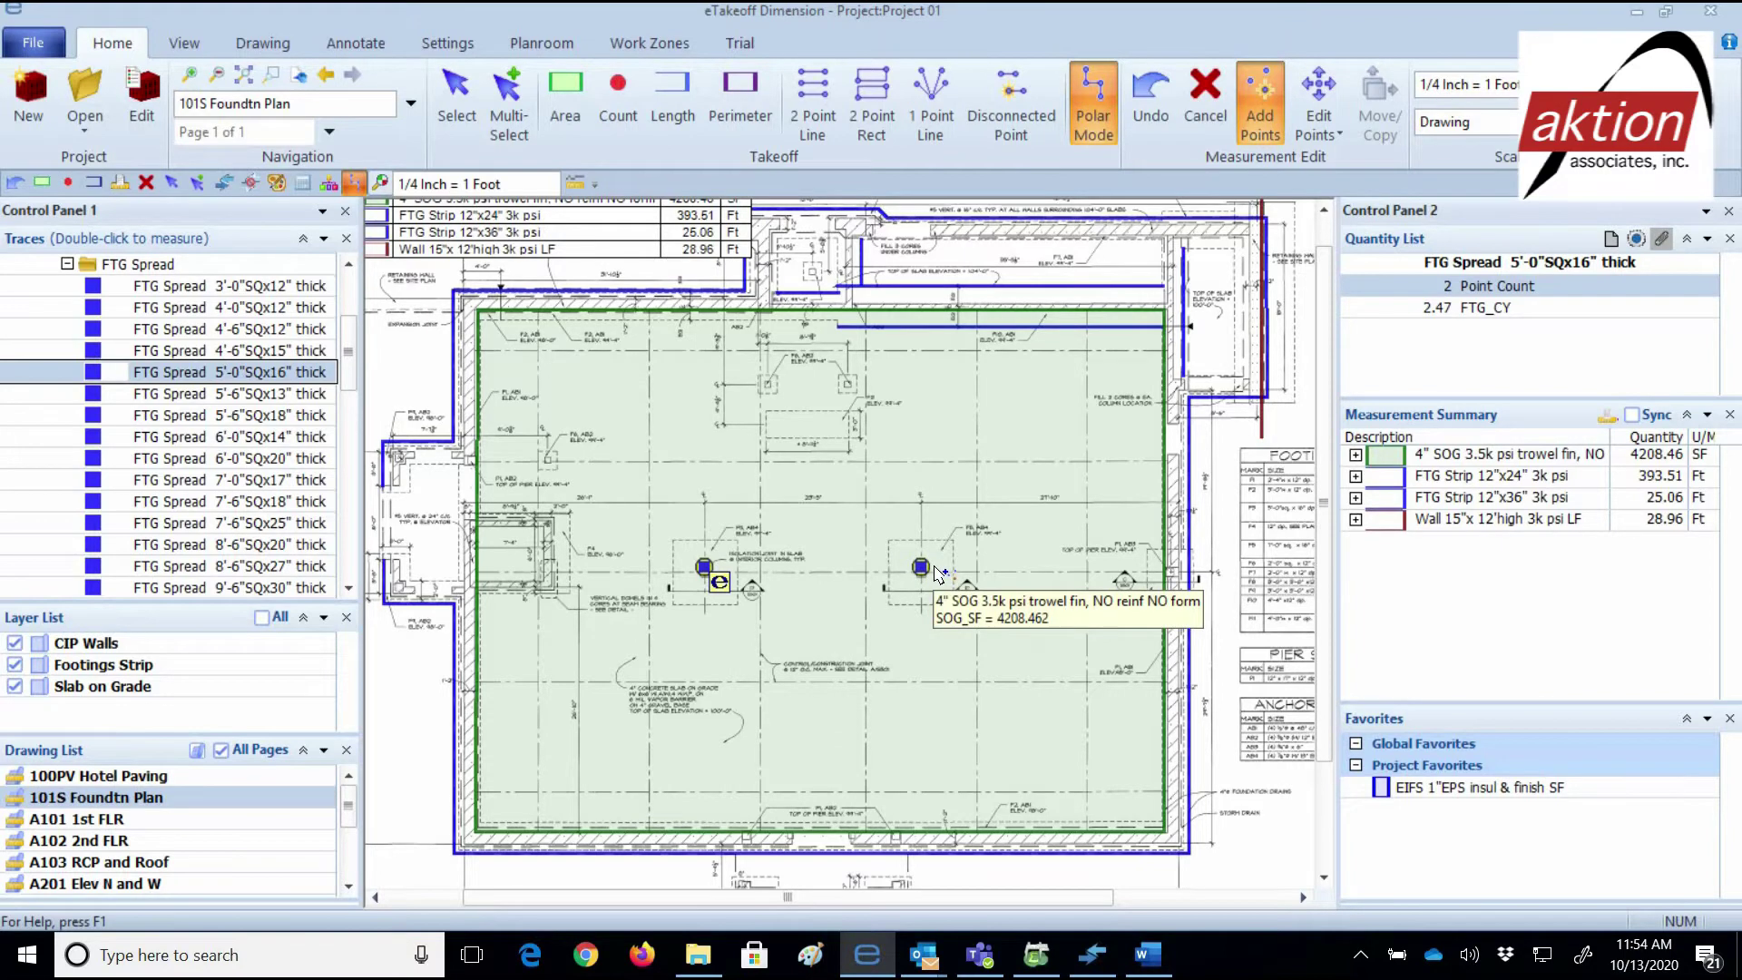
key(Escape)
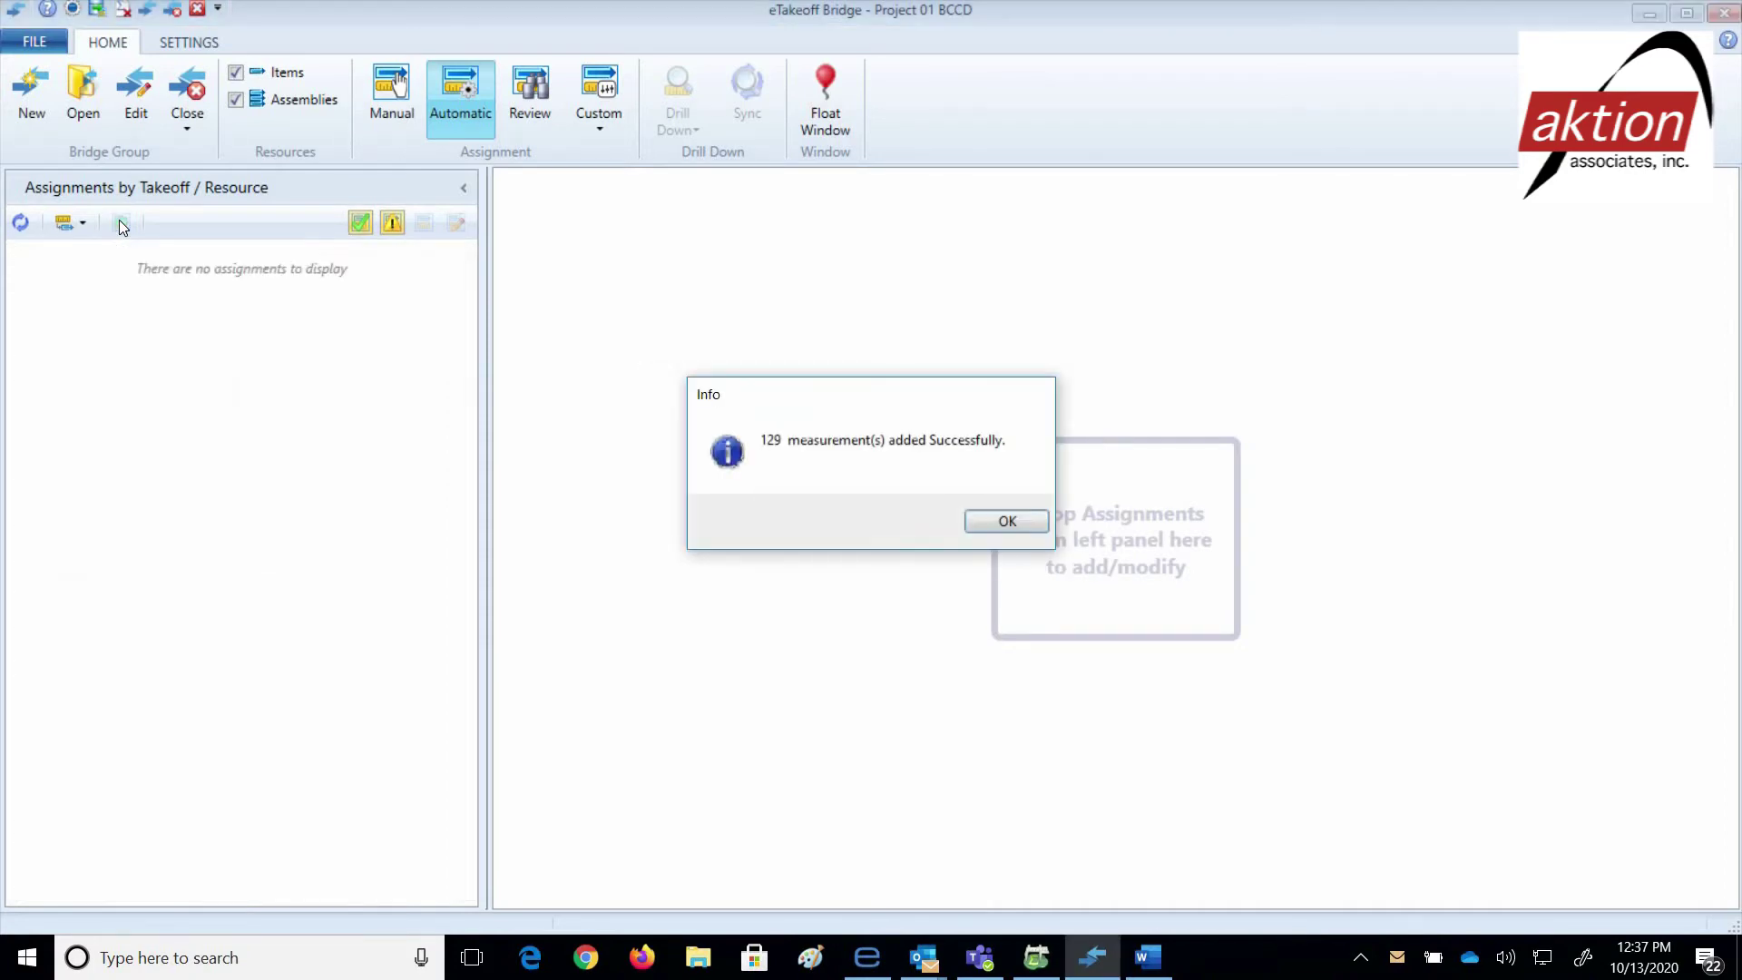
Confirm the 129 added measurements and go to the estimate in Sage Estimating.
click(1005, 523)
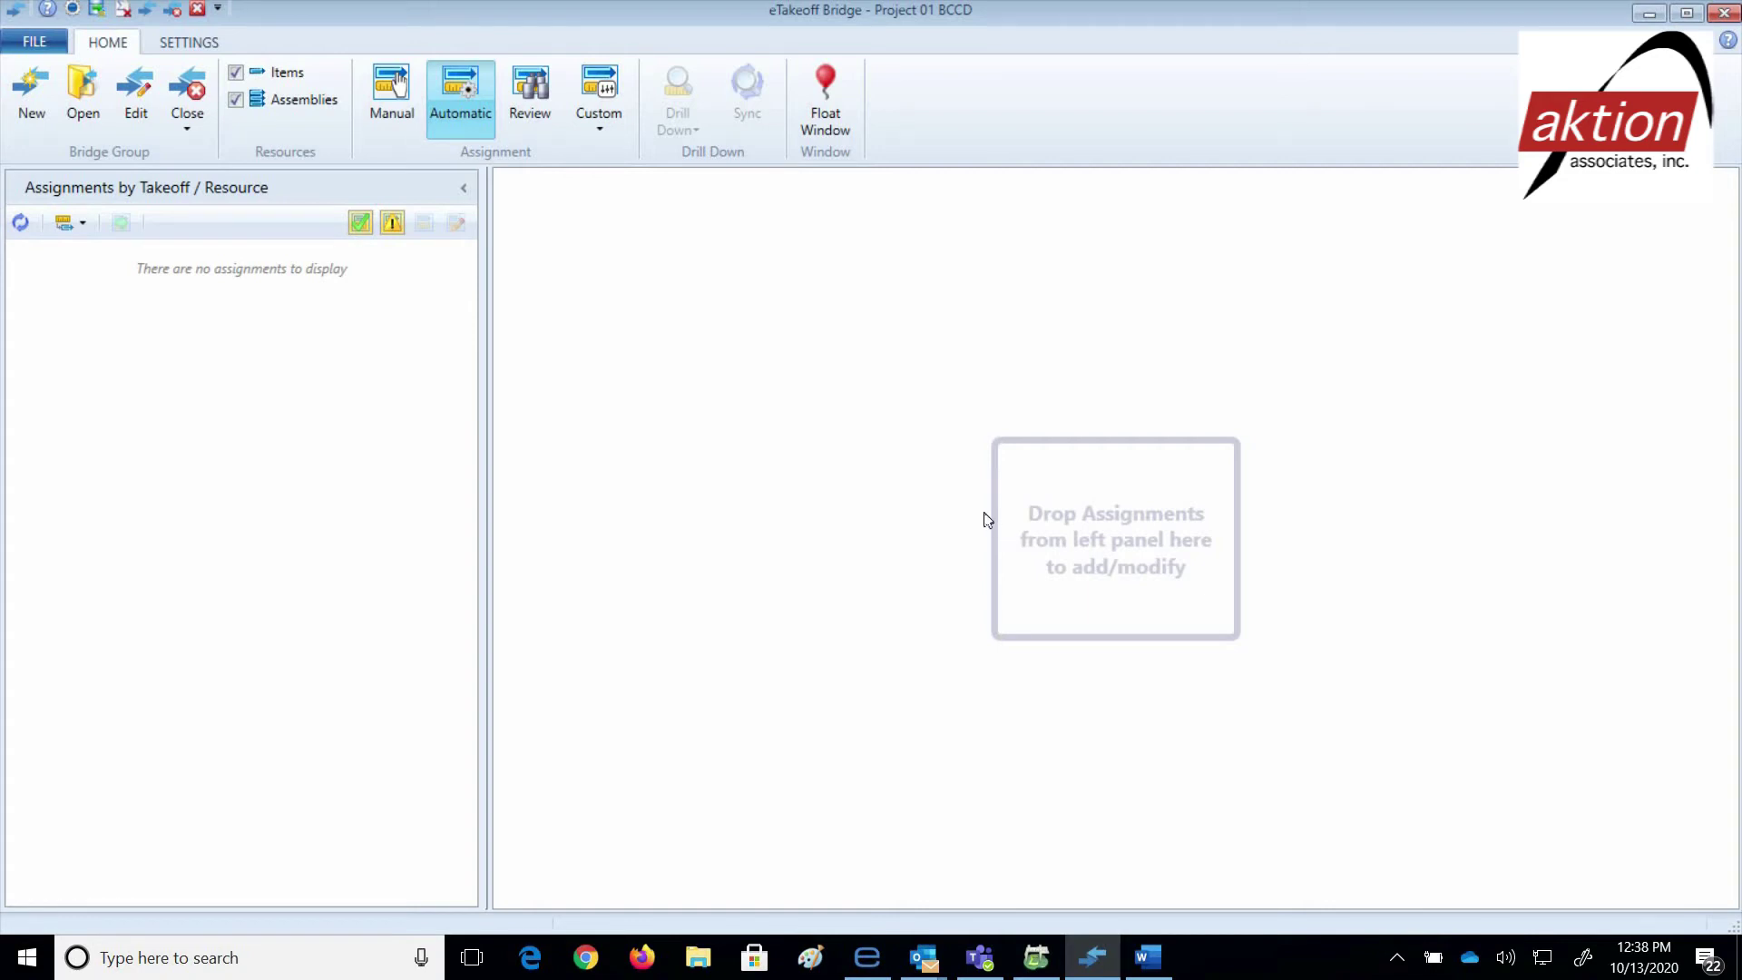
click(186, 129)
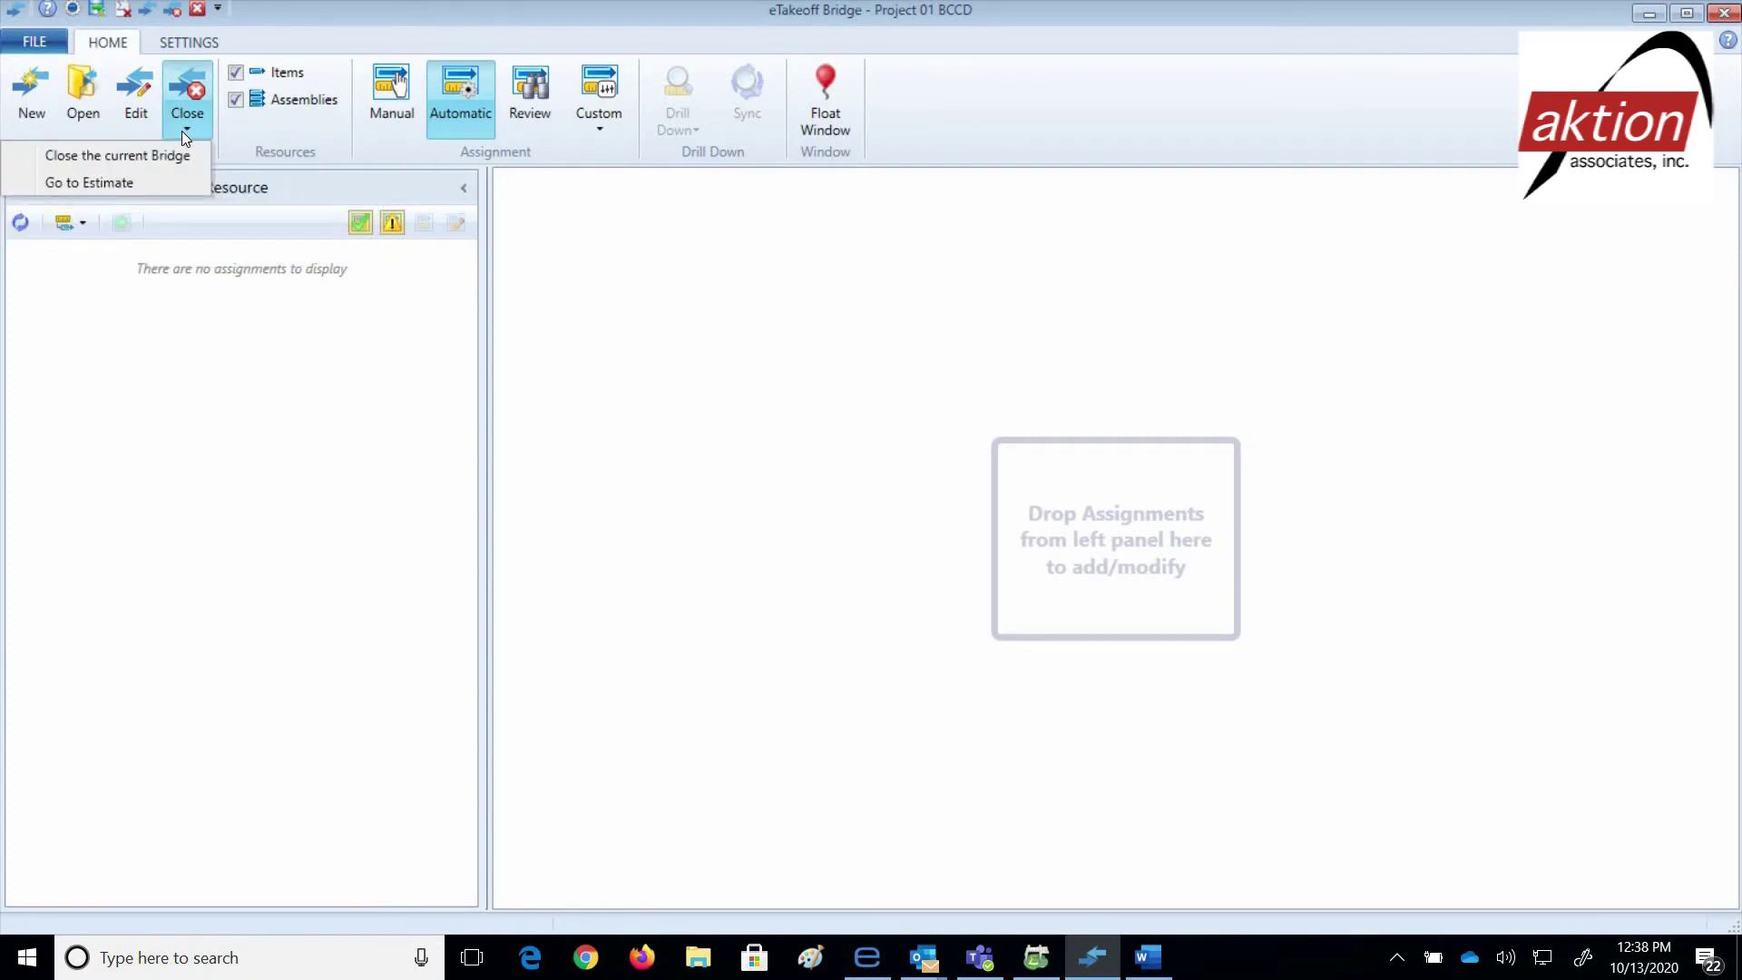
click(118, 184)
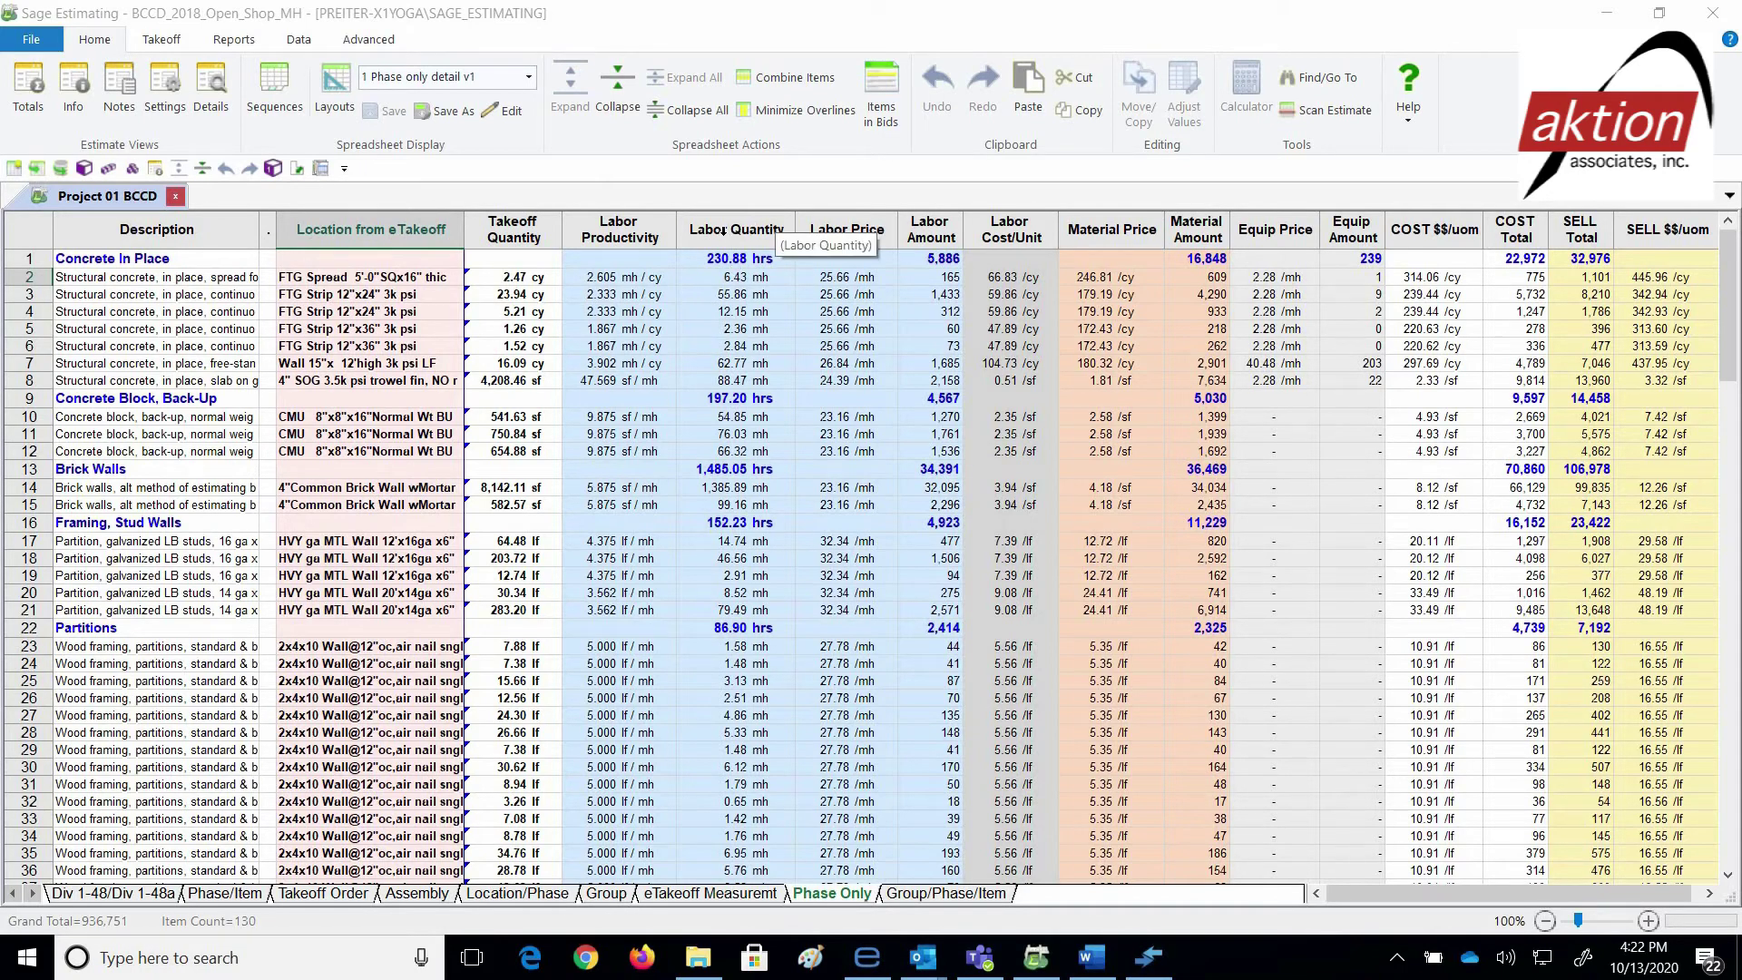
Review the Labor Quantity column (row 7 at 62.77) and the Location from eTakeoff column.
click(760, 229)
click(735, 366)
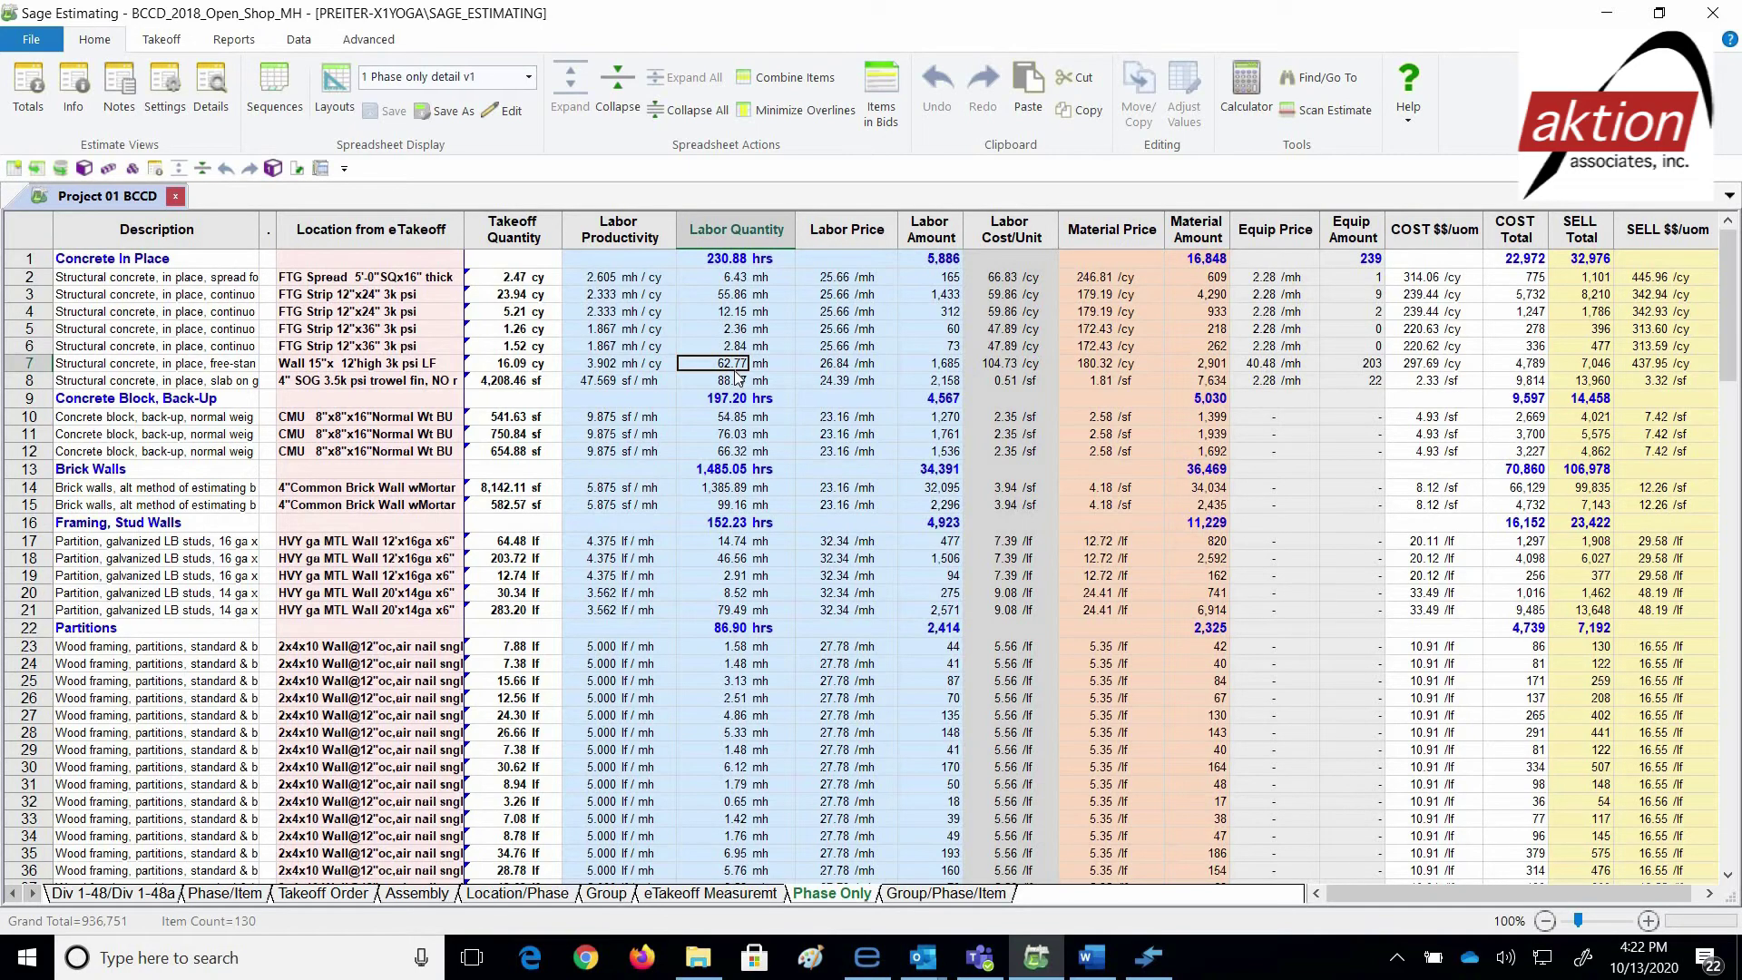
click(348, 231)
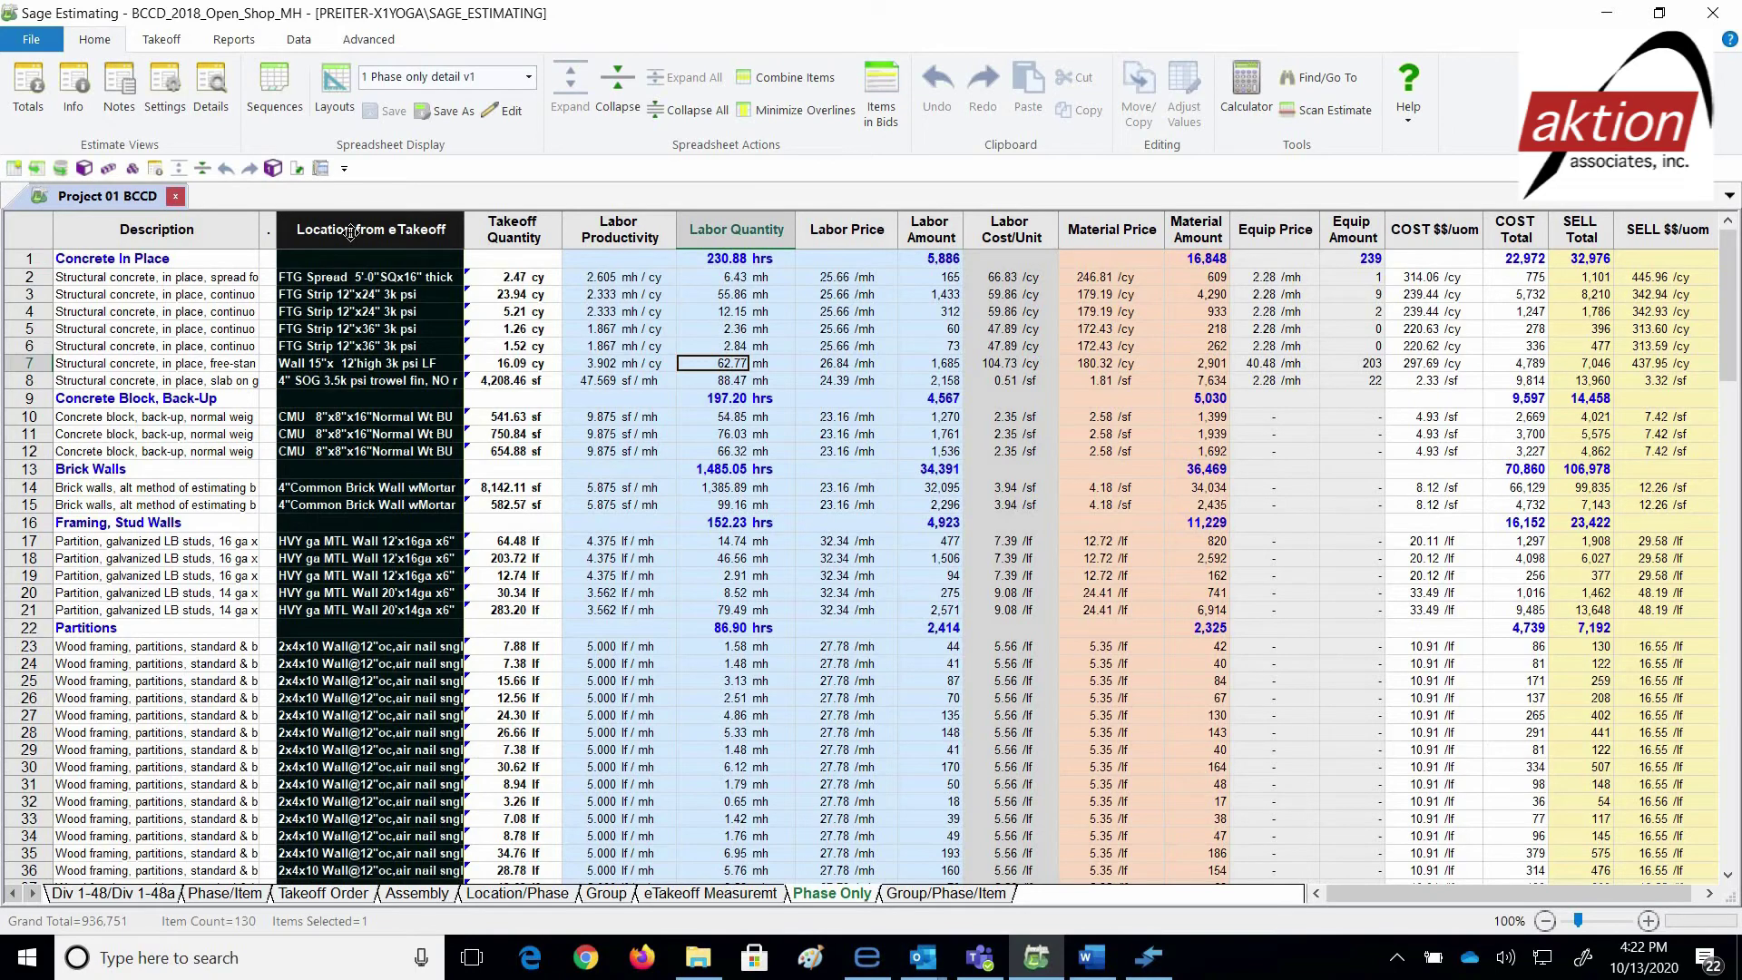
click(379, 298)
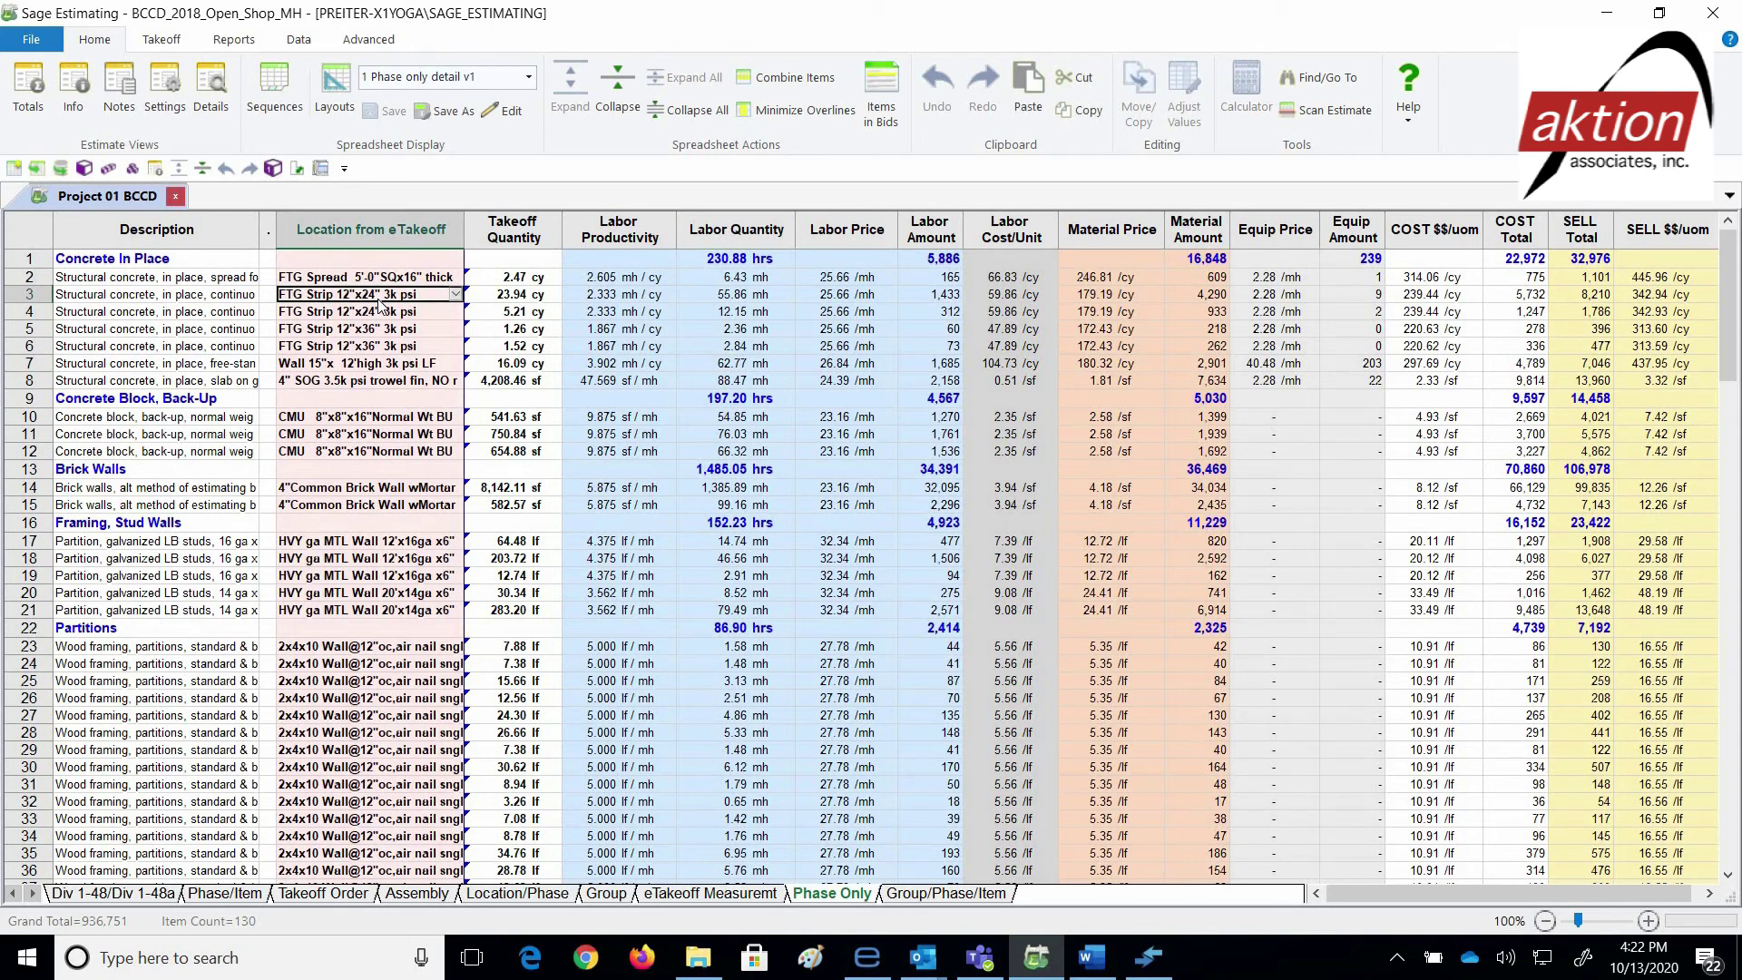
Open Totals and review Labor through Other costs, the 615,620 subtotal, Sales Tax and Total.
click(33, 83)
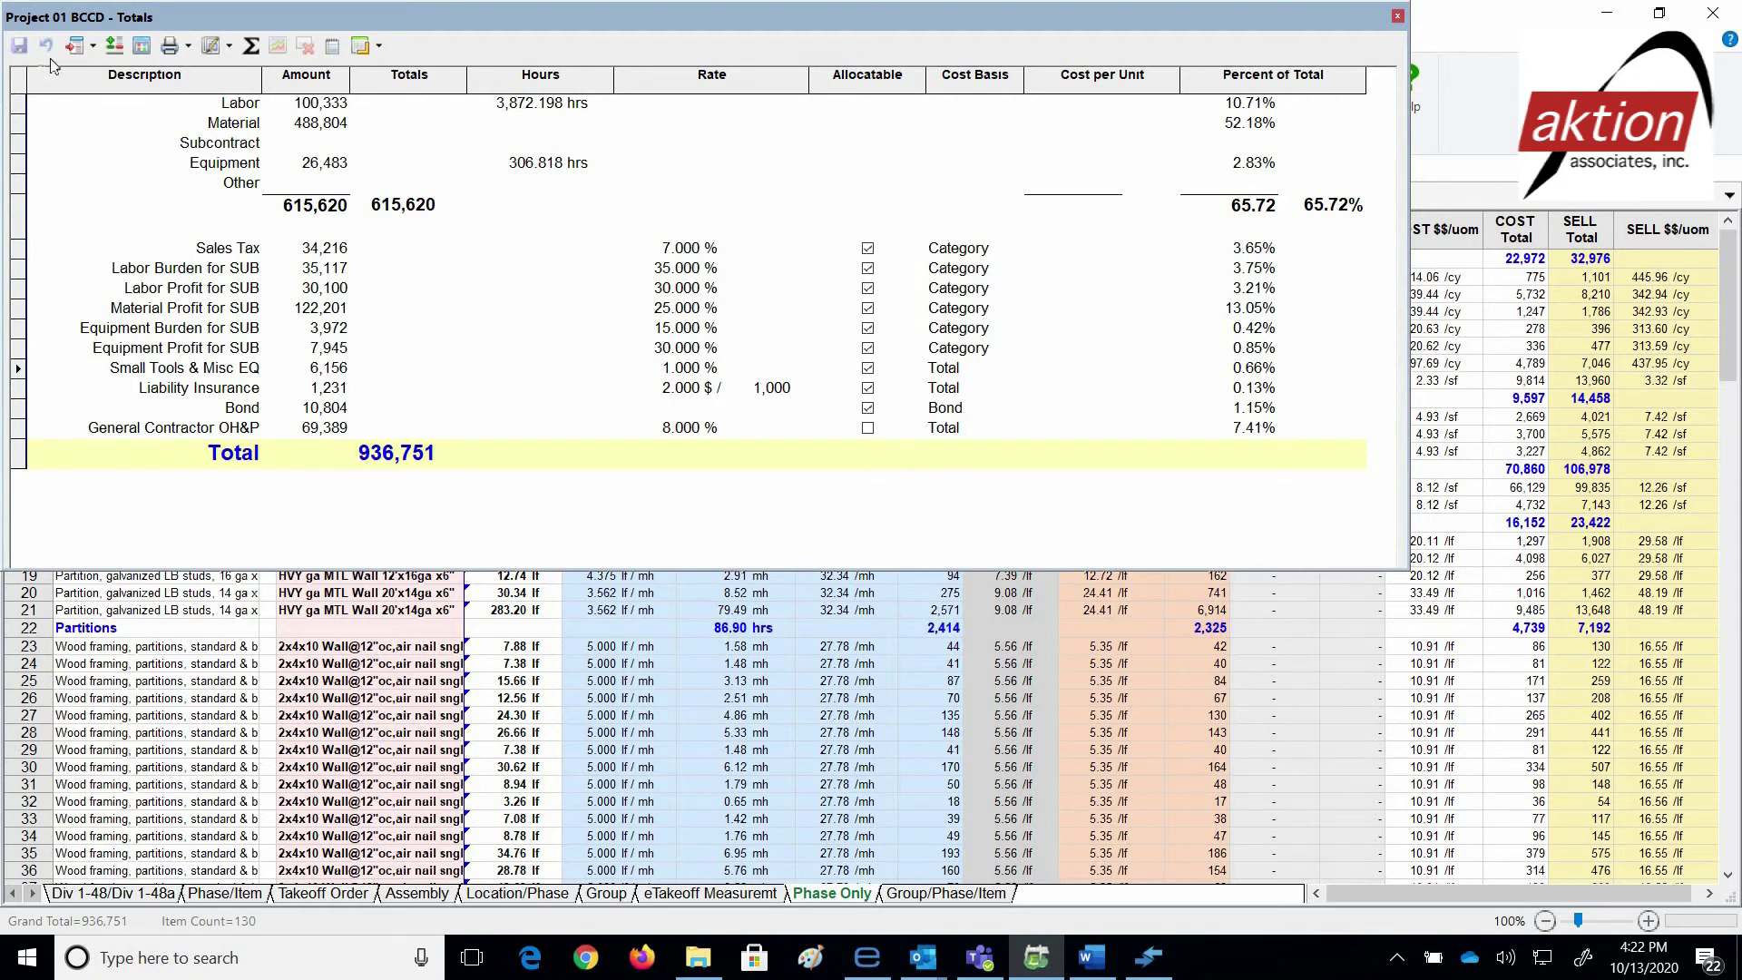
click(242, 108)
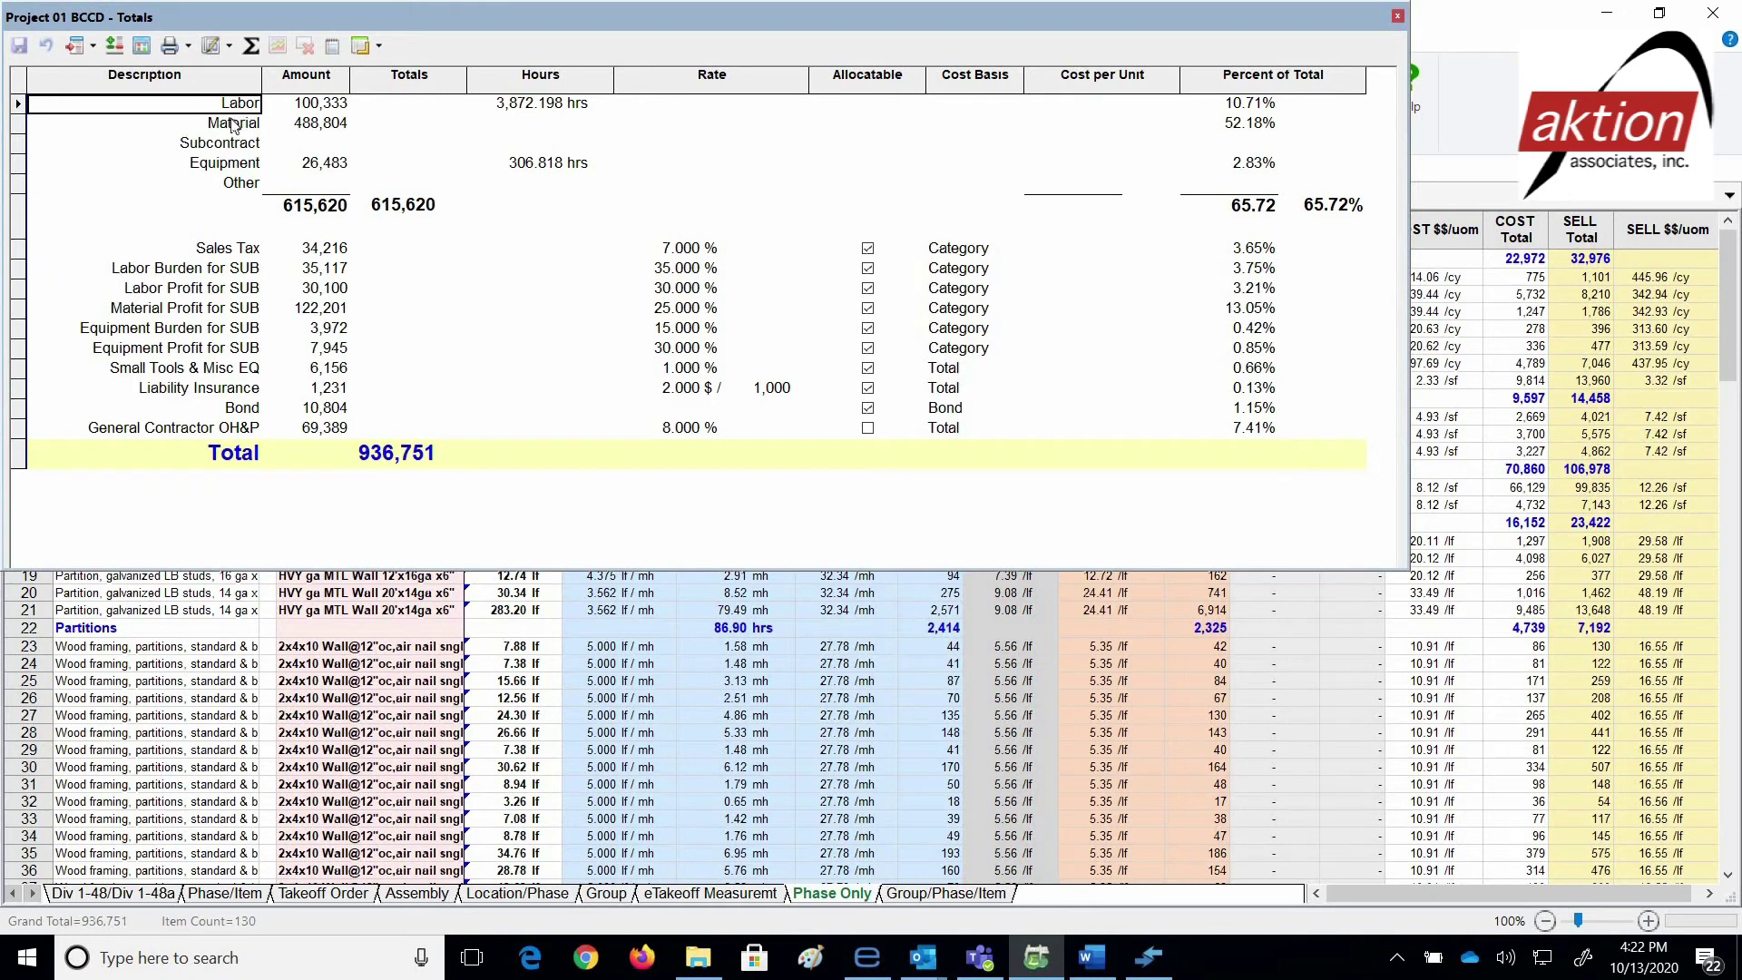
click(236, 125)
click(231, 146)
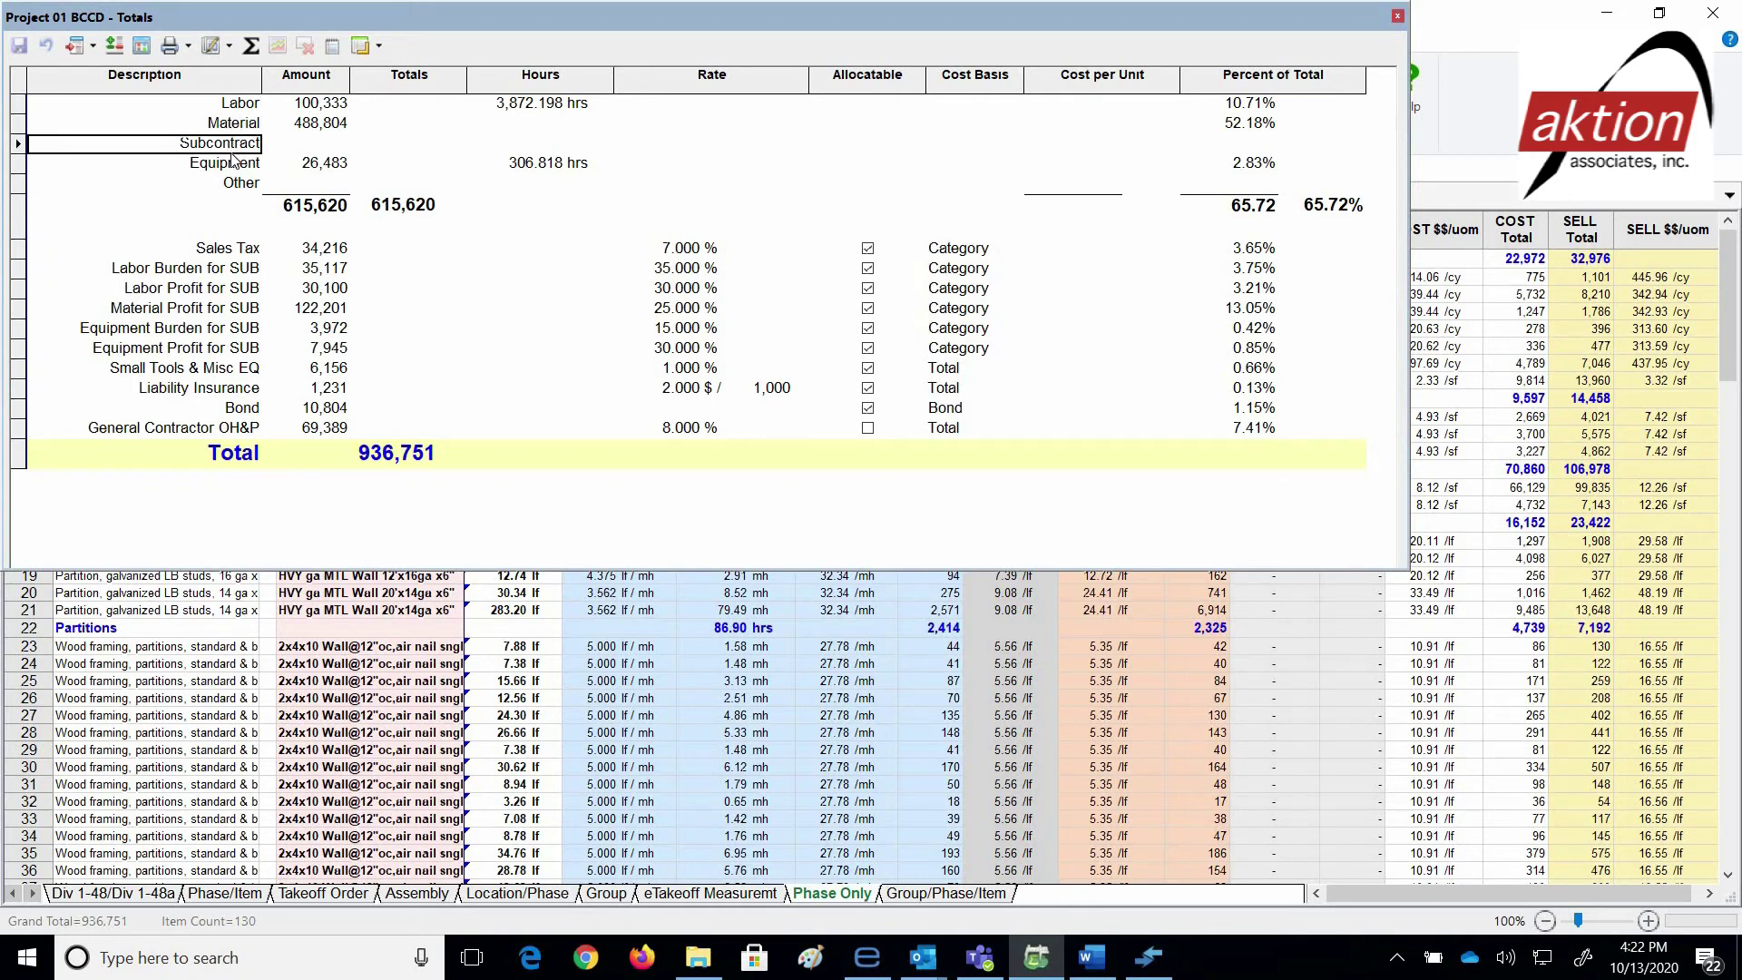
click(234, 166)
click(233, 185)
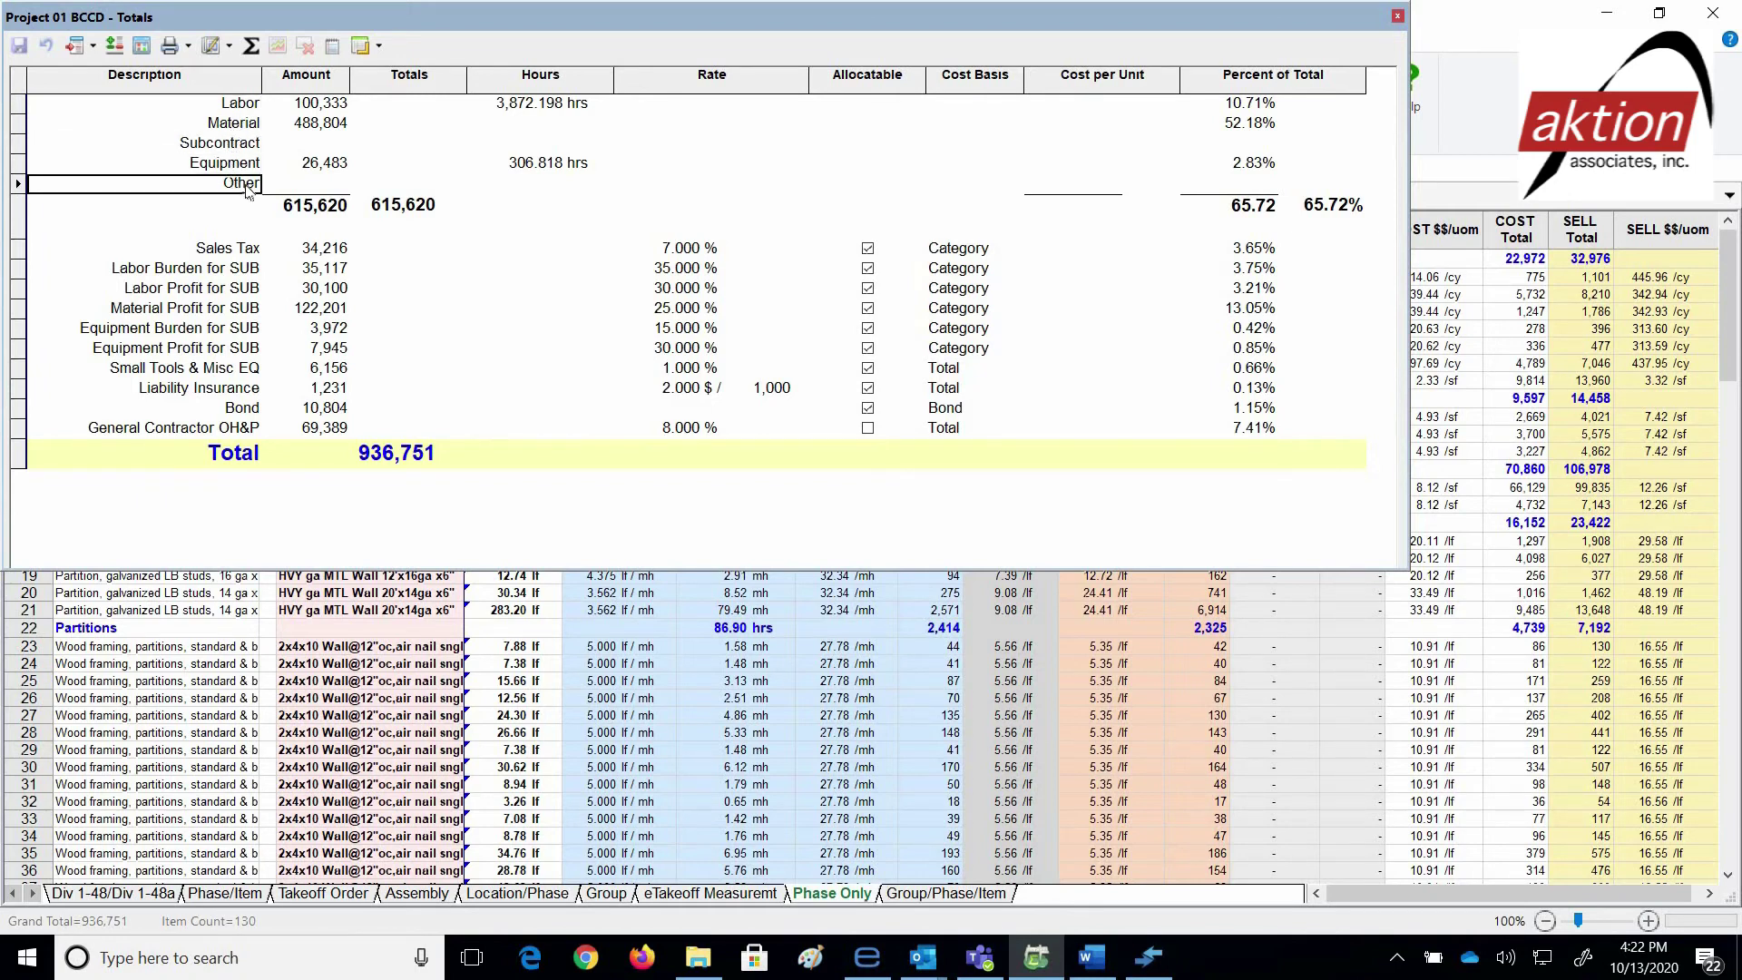
click(308, 216)
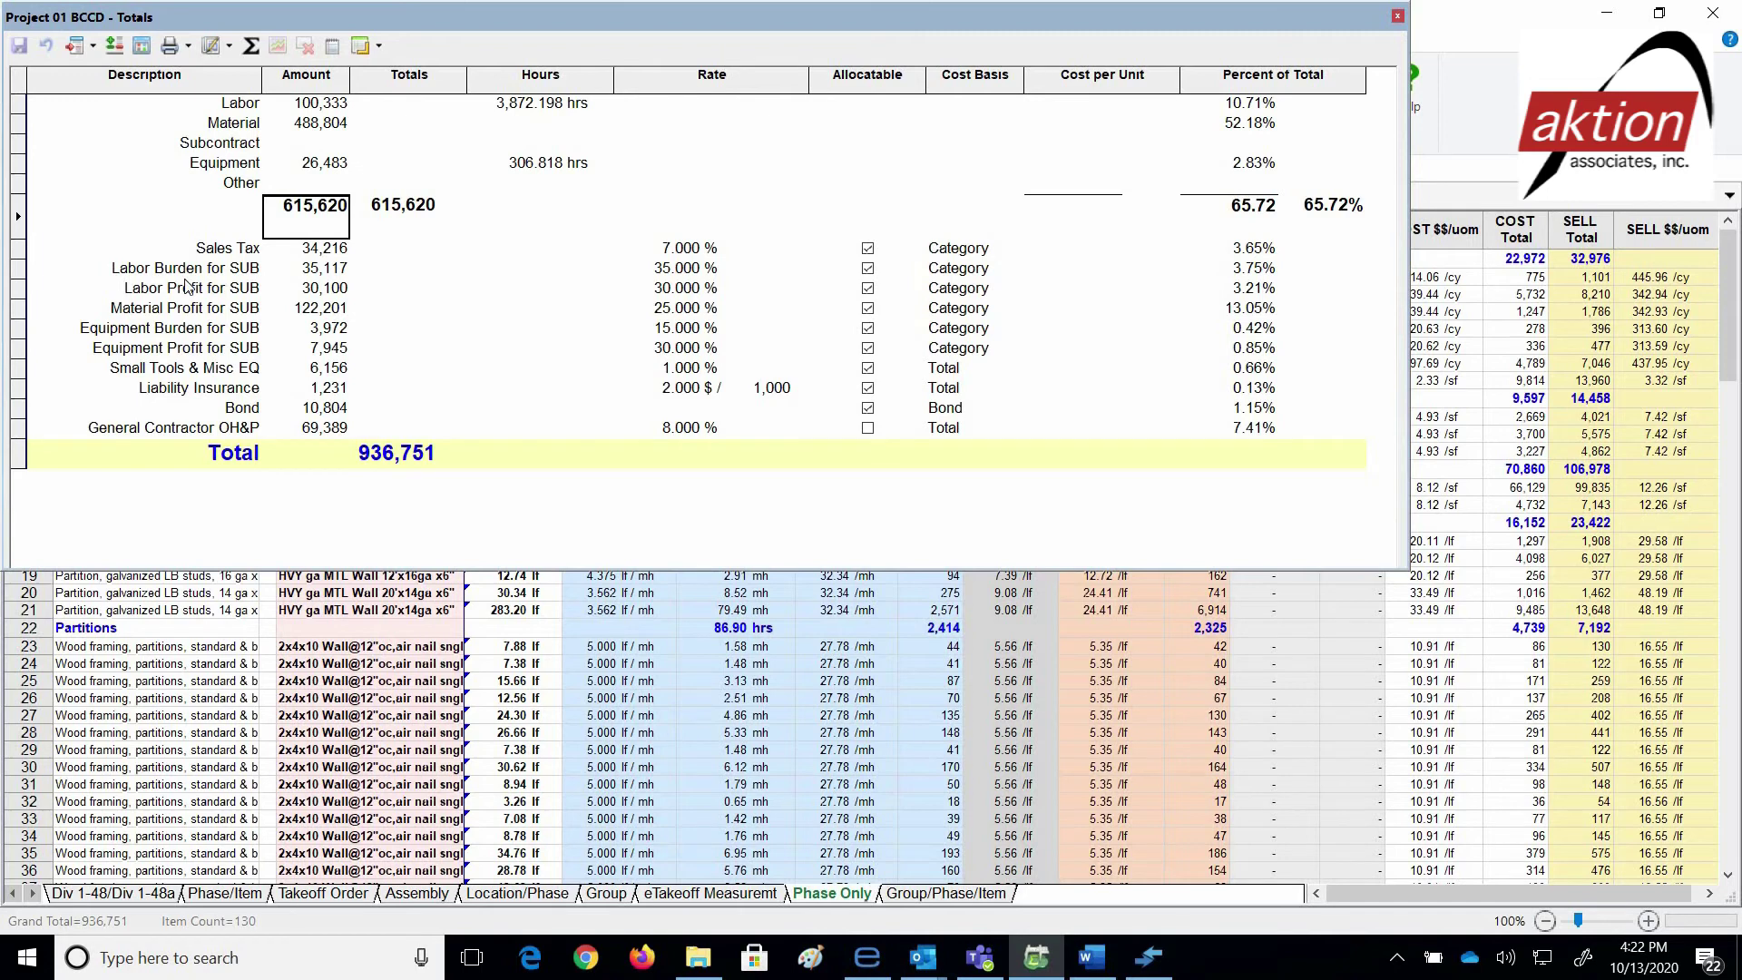
click(218, 254)
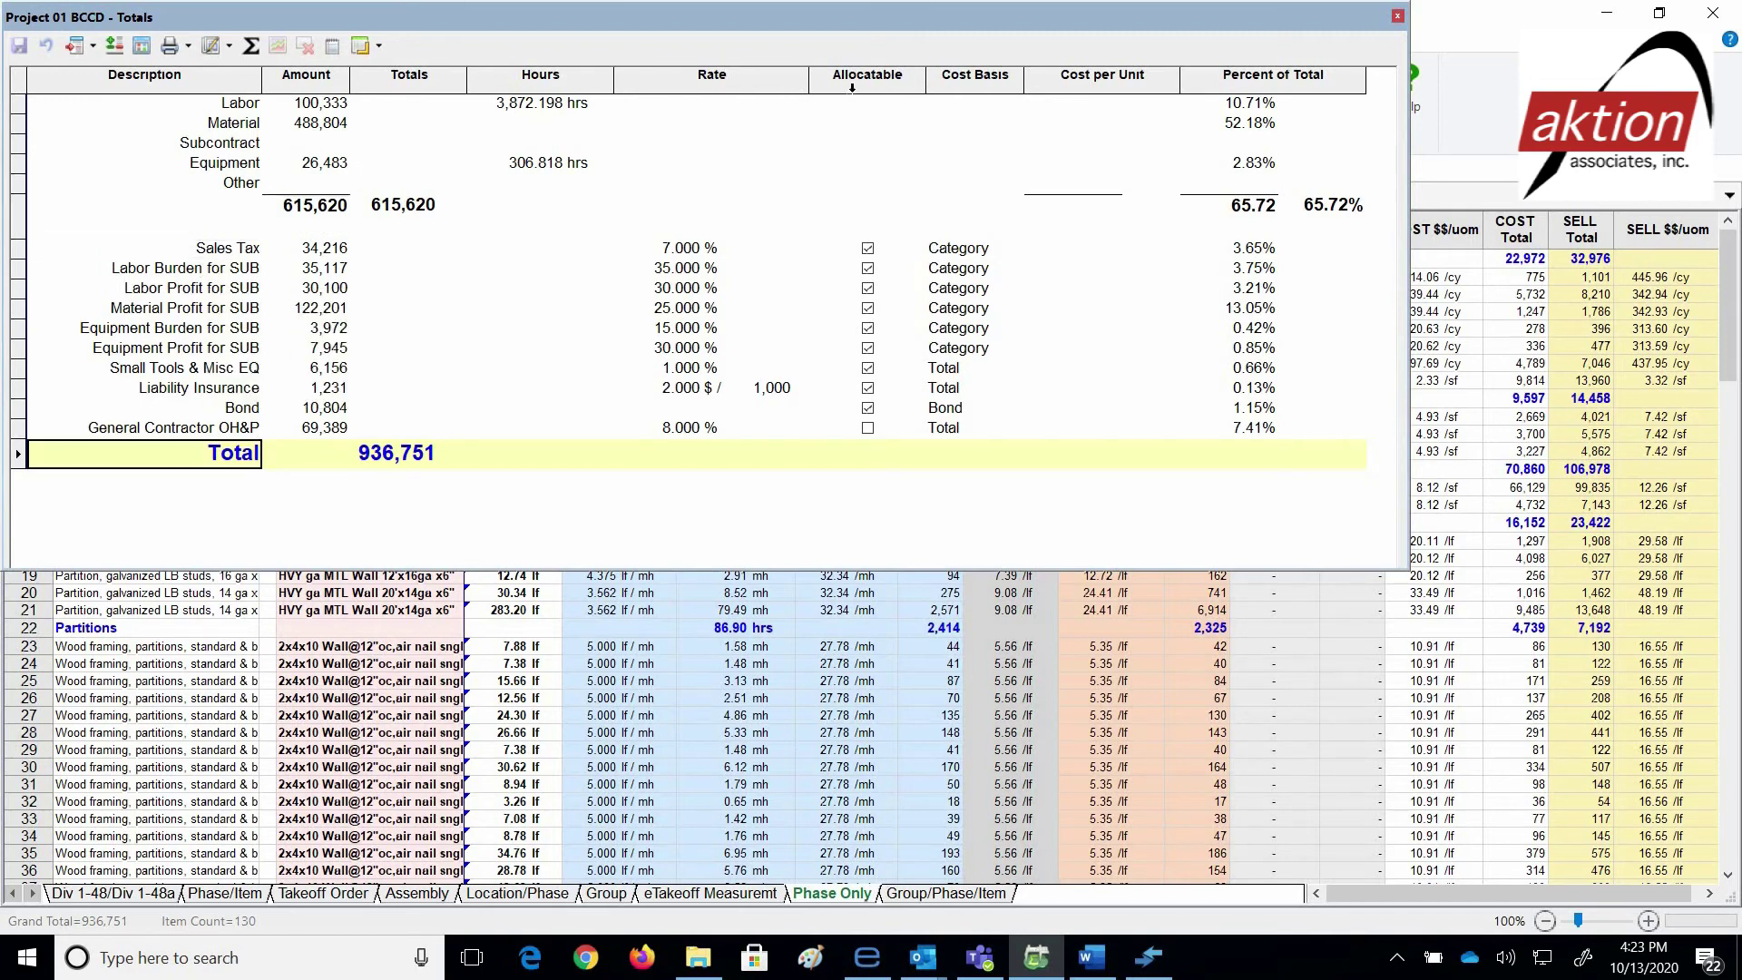
click(858, 80)
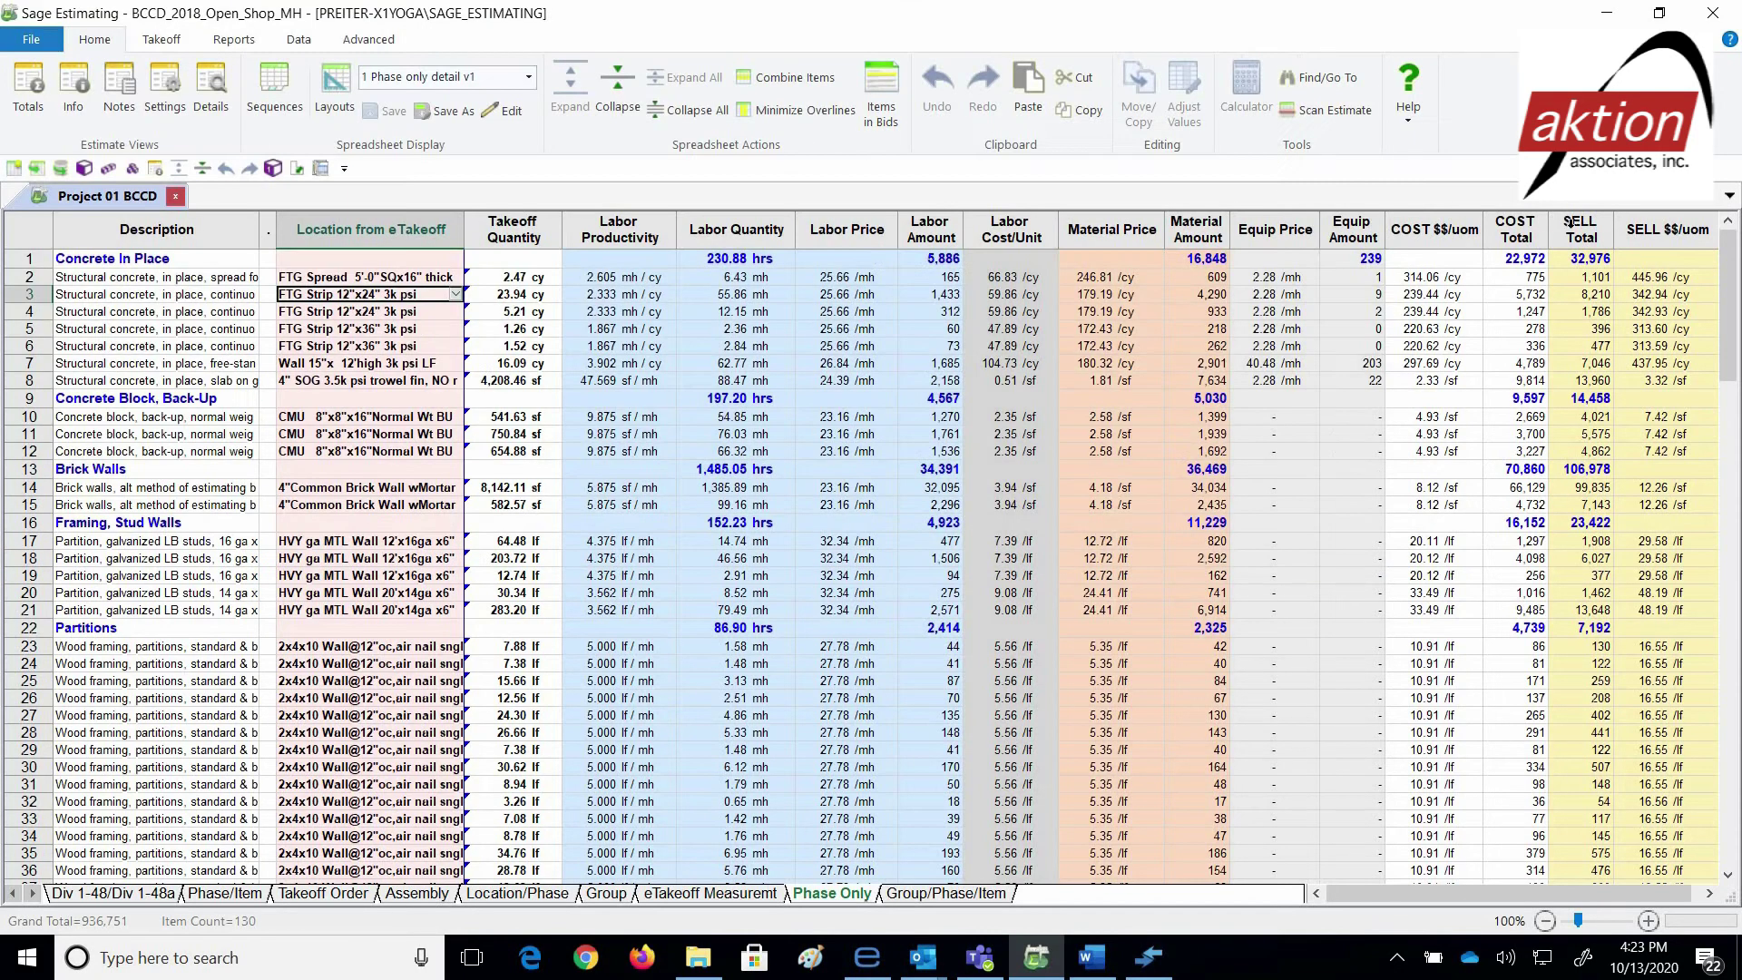
Close Totals and select the SELL Total column, checking row 6 at 477.
click(1568, 236)
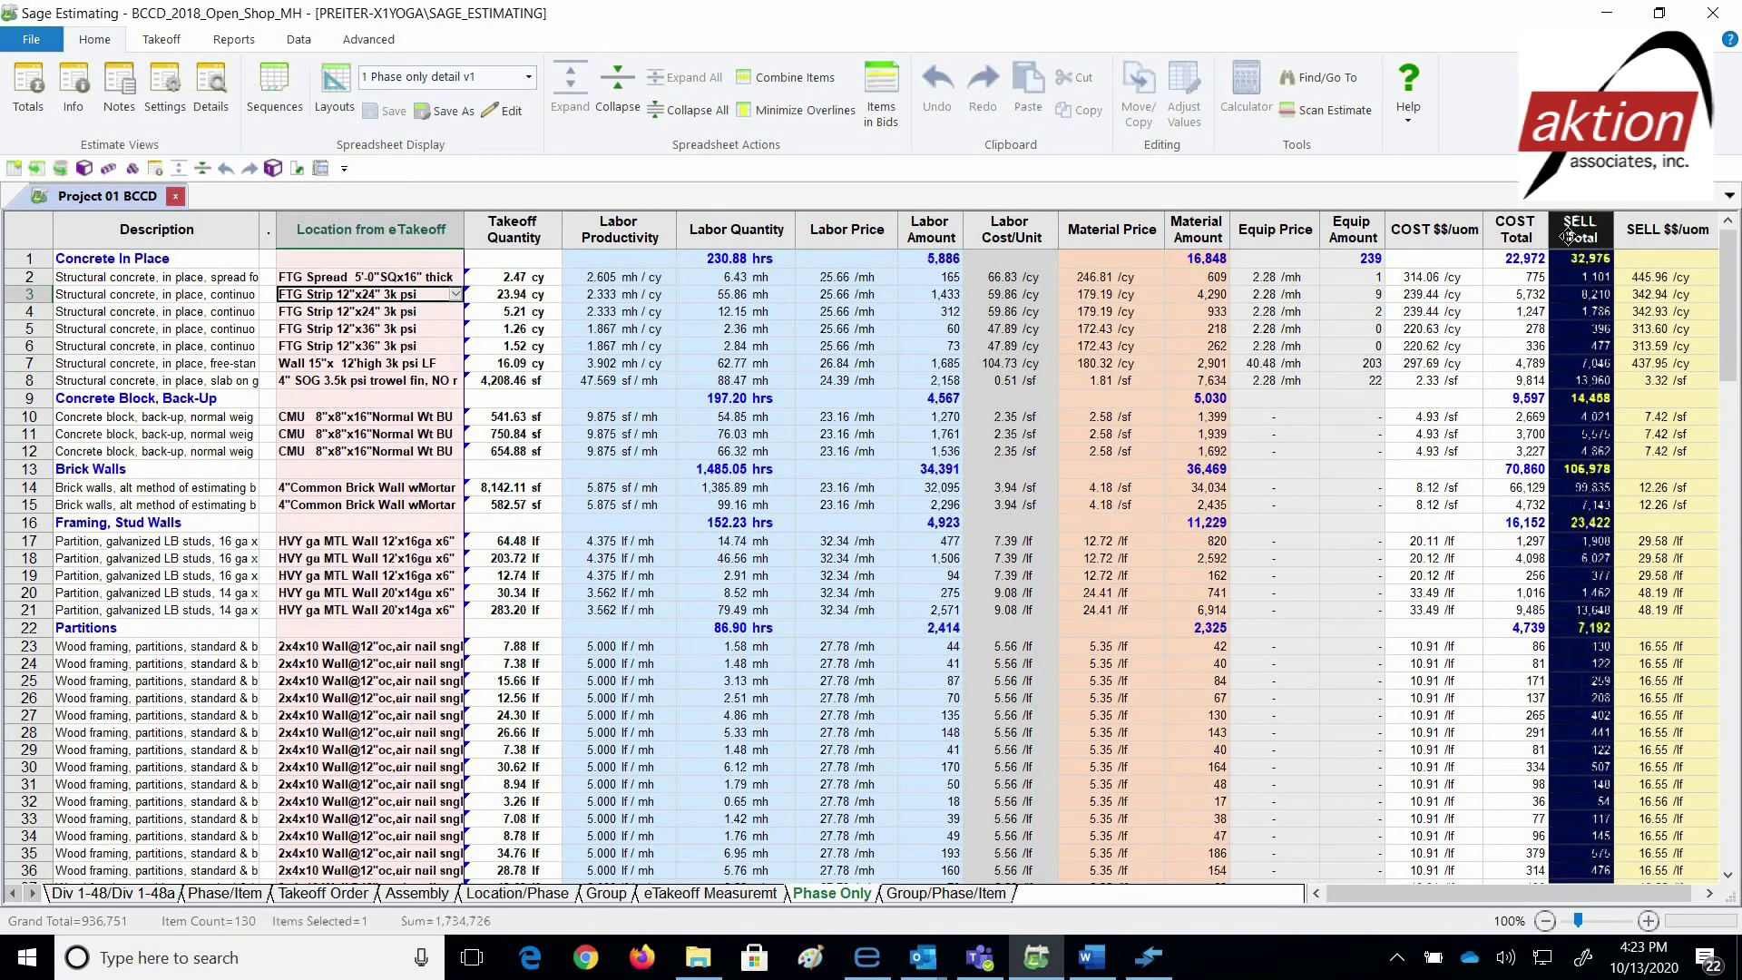
click(1587, 349)
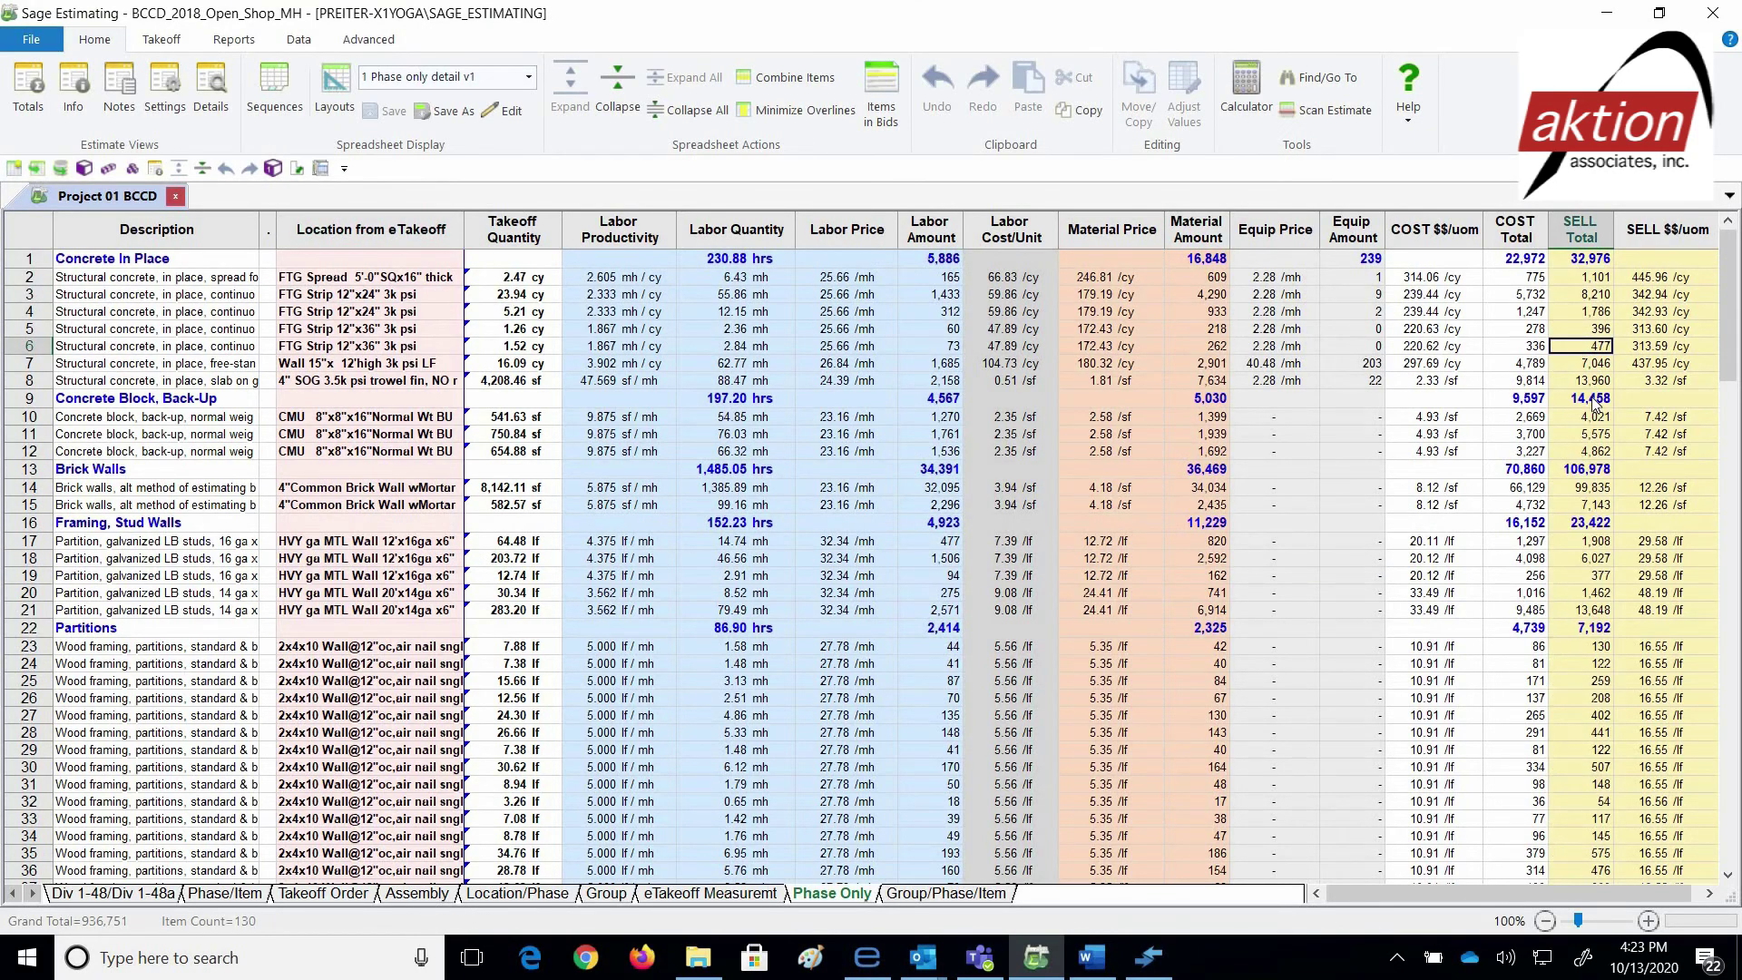